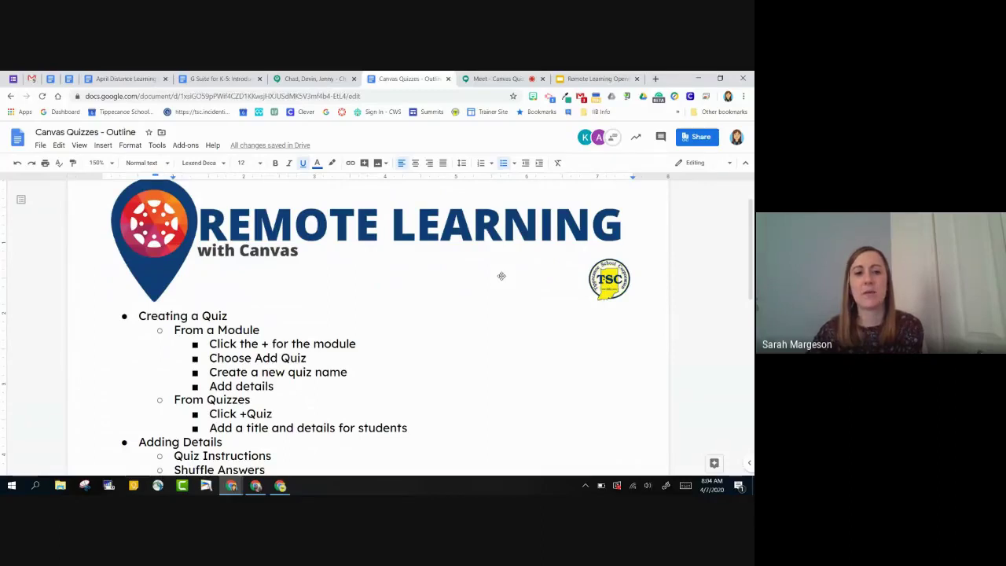
Step: Open the Modules page of Canvas's S2-Sample course in a new browser tab, enlarge the page and hide the course navigation
click(656, 79)
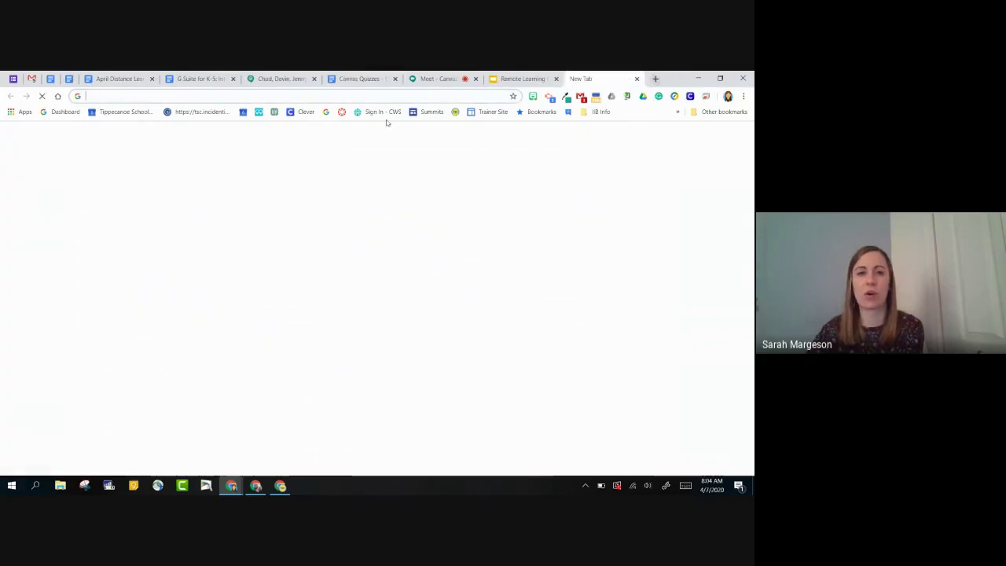
click(342, 111)
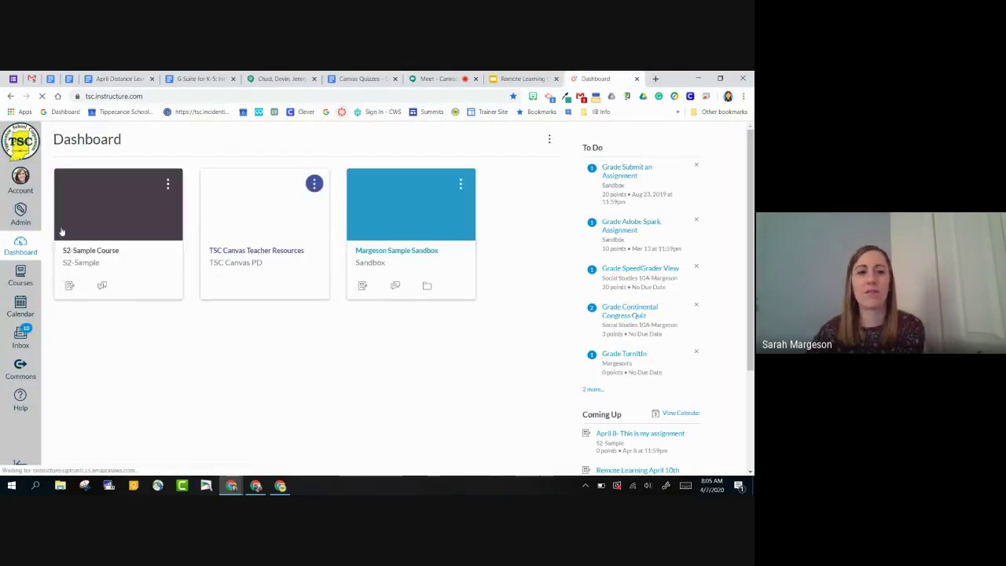
click(146, 261)
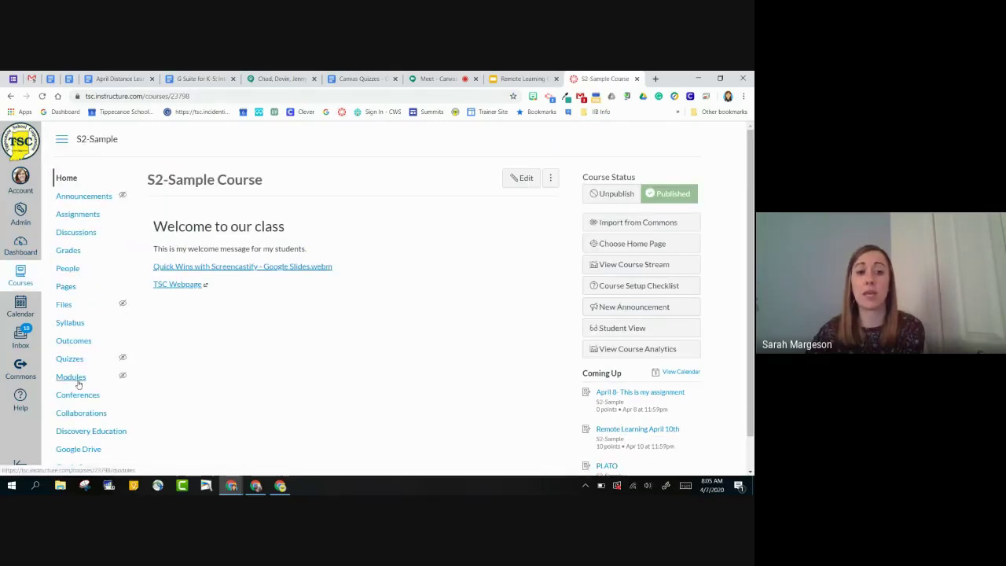
click(82, 381)
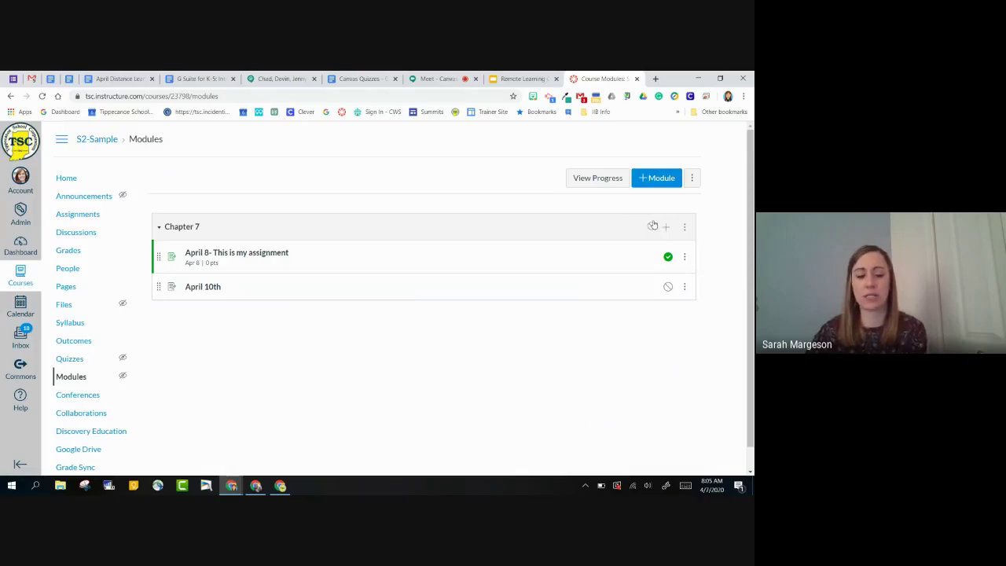
key(ctrl+plus)
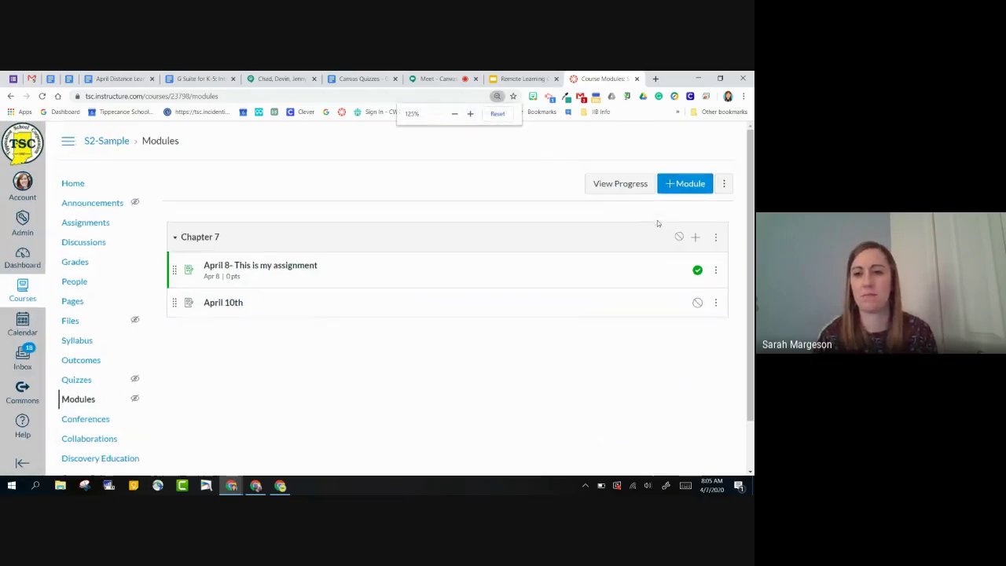
key(ctrl+plus)
key(ctrl+plus)
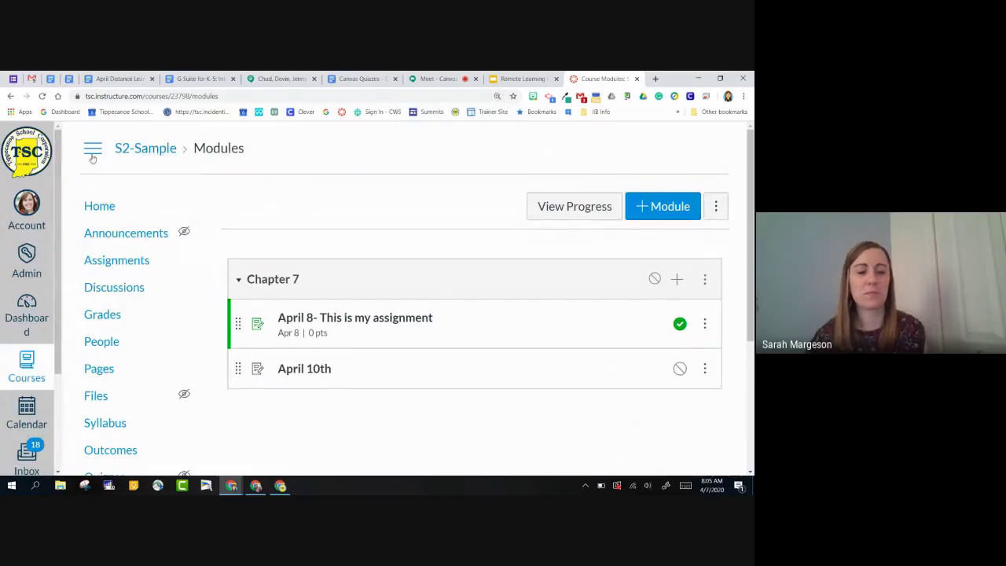
click(93, 148)
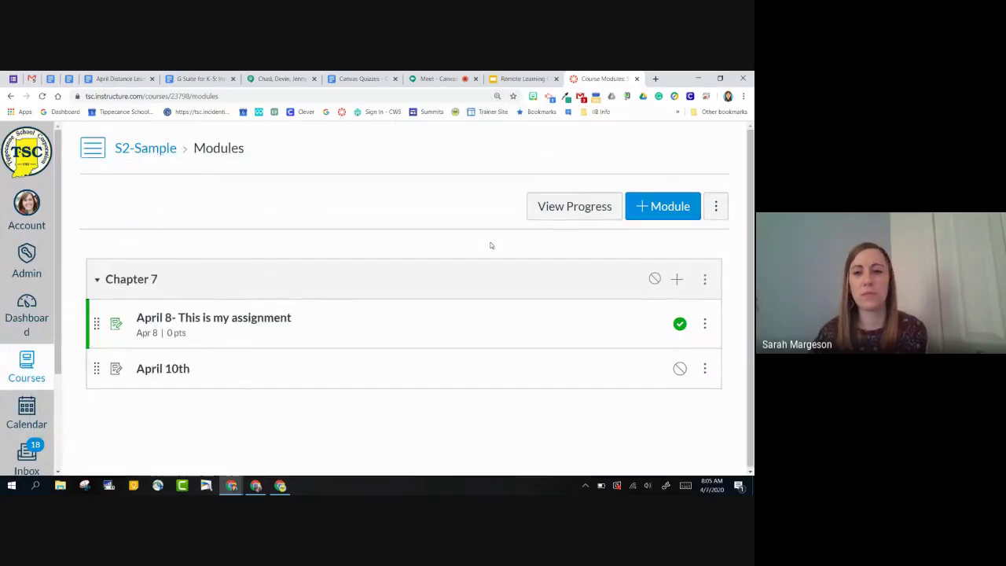
Step: Add a new quiz named "Ch. 7 Check for Understanding" to the Chapter 7 module, in the Assignments group without indentation
click(676, 280)
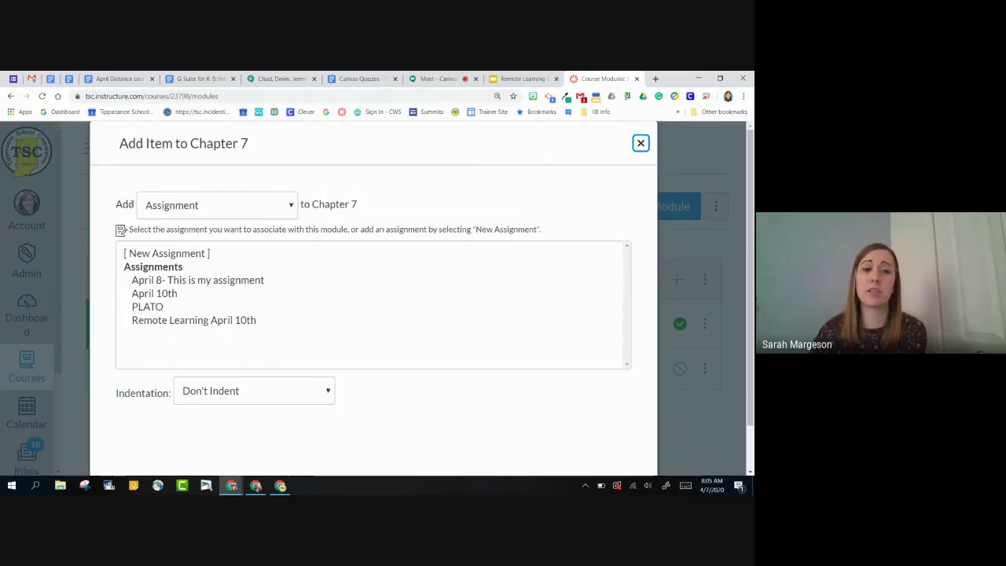
click(177, 208)
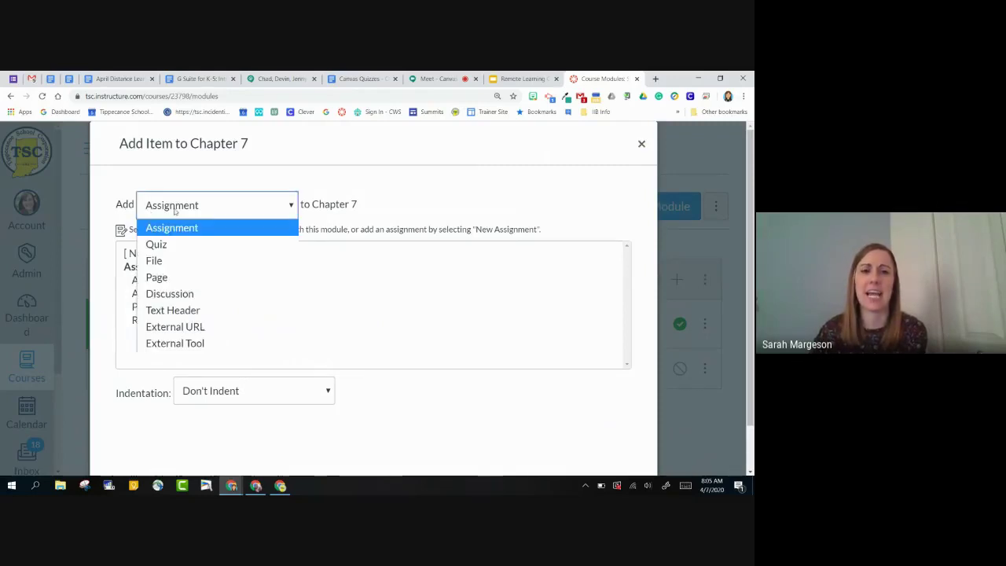
click(159, 246)
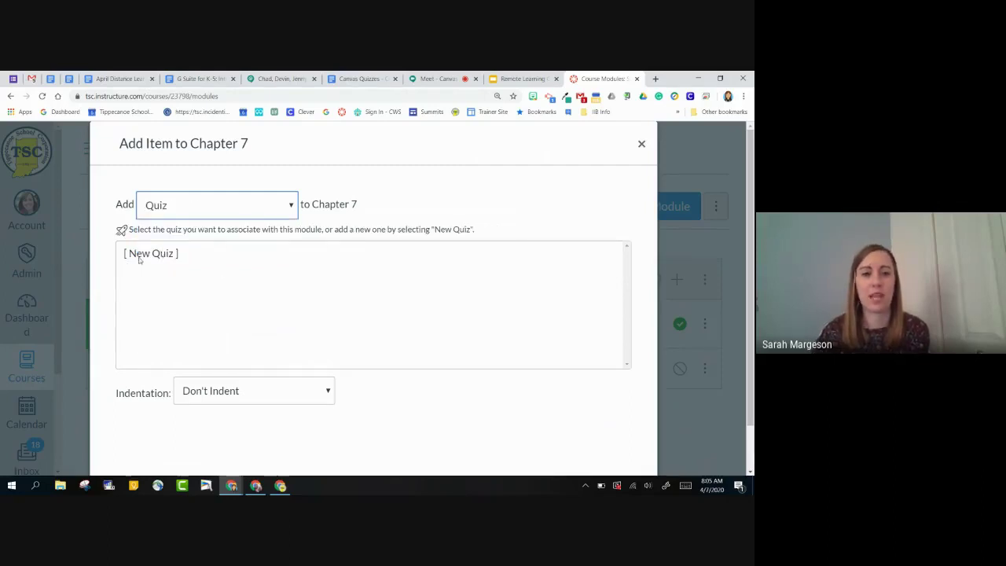
click(139, 257)
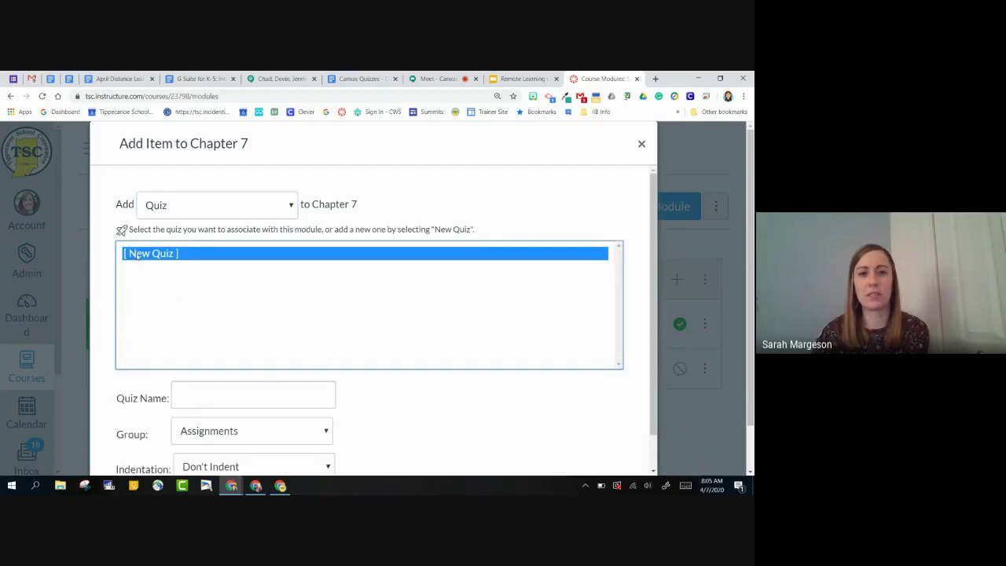
click(239, 396)
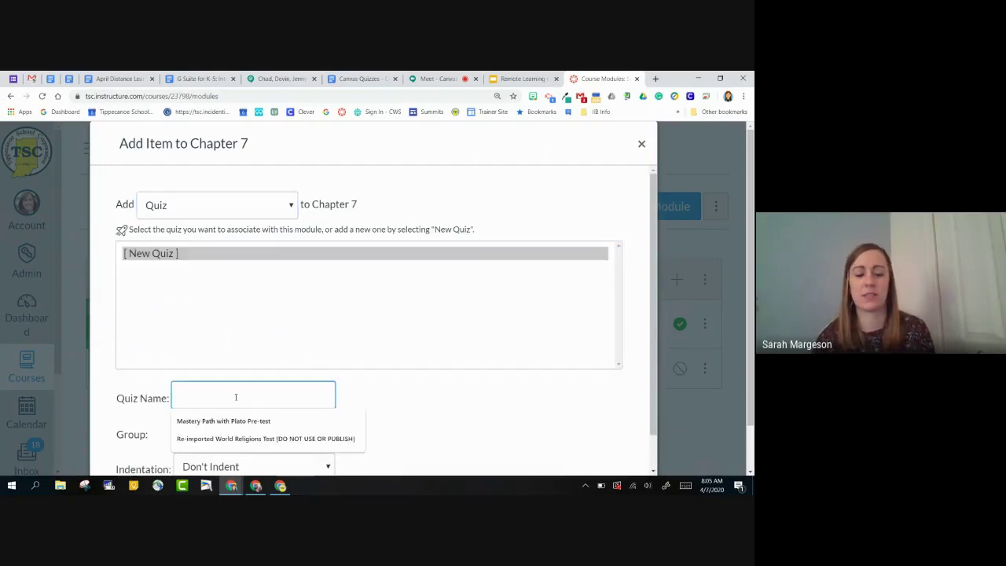
text(Ch. 7 Check for U)
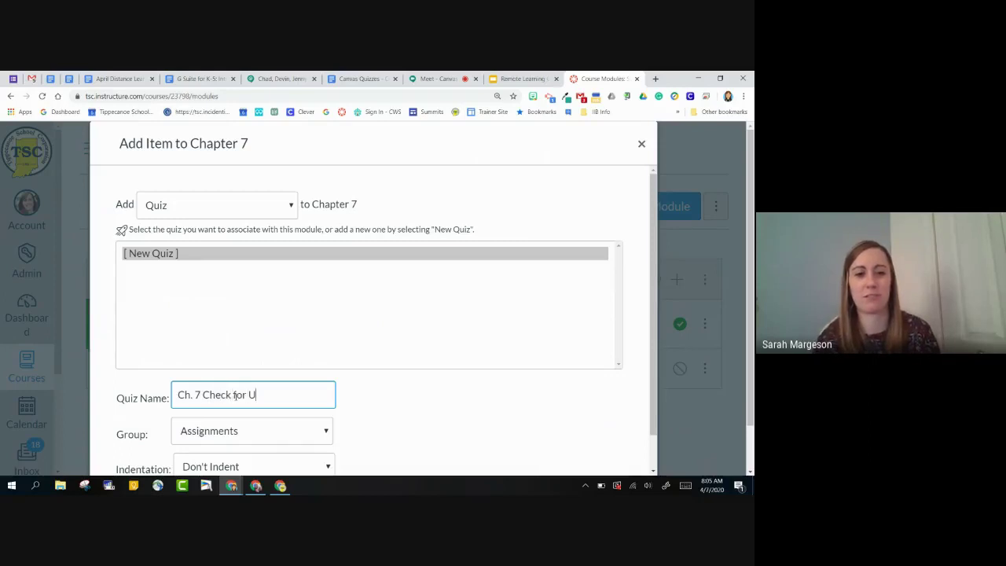
text(nderstanding)
click(419, 435)
scroll(429, 380, down, 1)
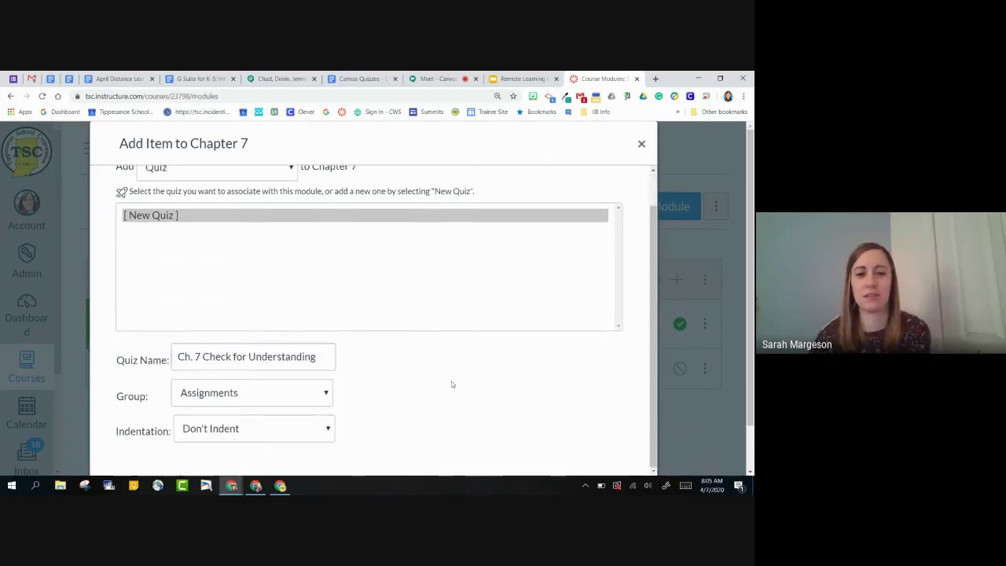
scroll(732, 376, down, 1)
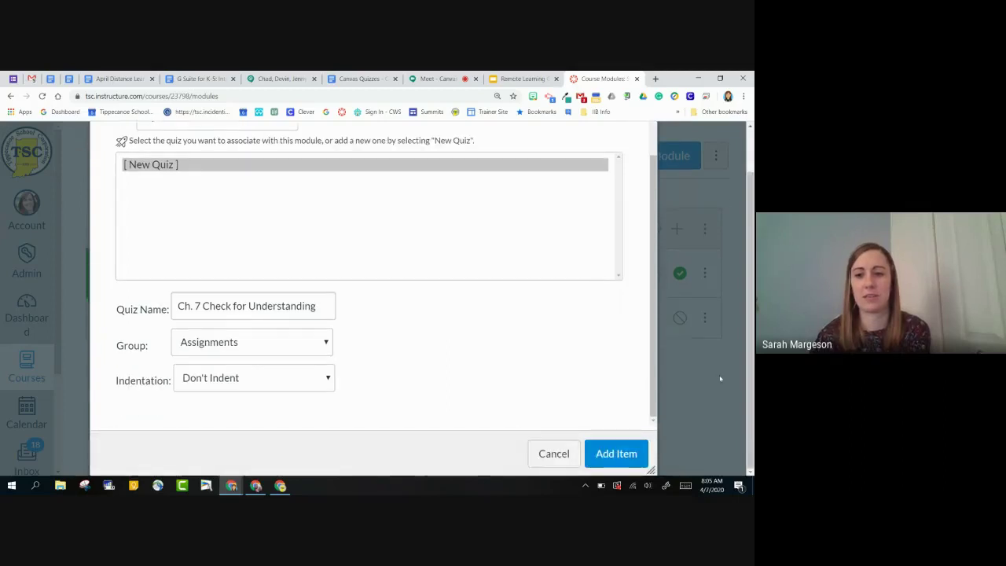
click(622, 448)
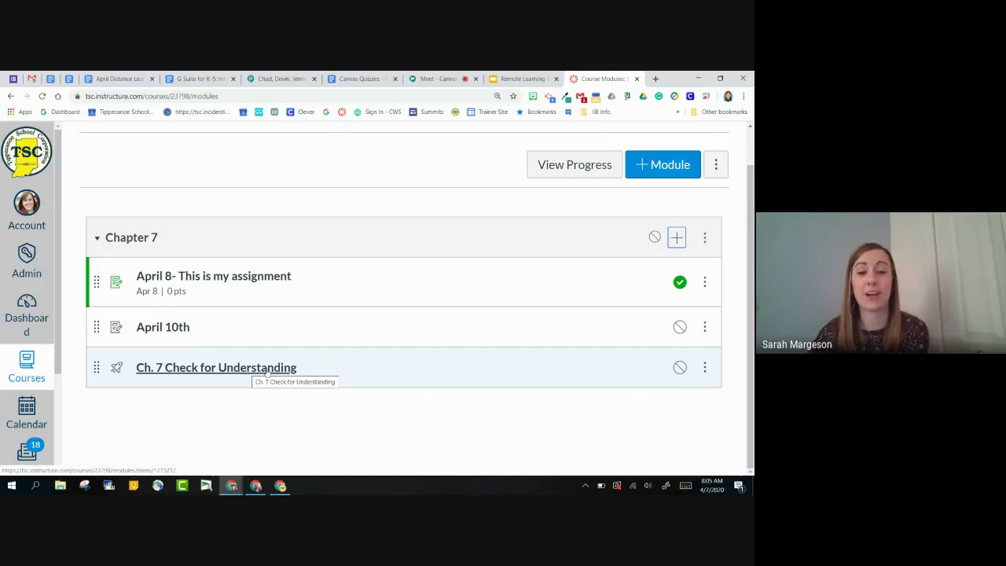
Step: Show the course navigation again and open the course's Quizzes page
scroll(267, 374, up, 1)
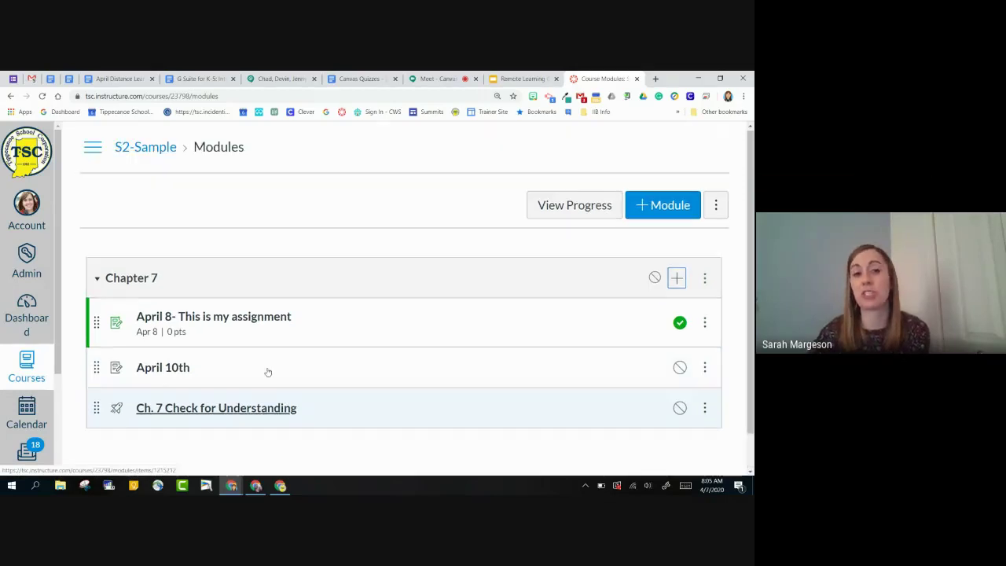
click(92, 150)
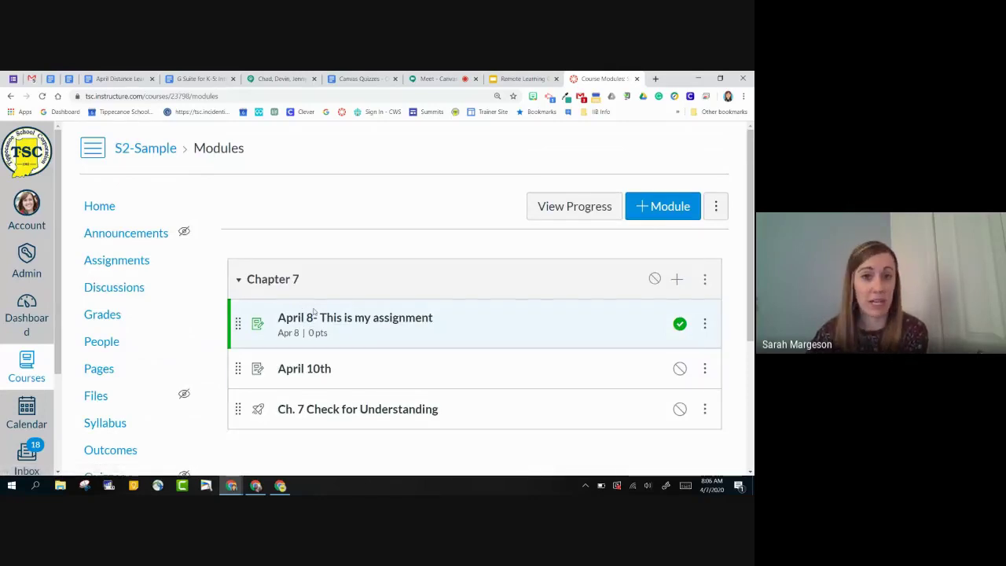
scroll(313, 314, down, 1)
scroll(298, 346, down, 1)
scroll(220, 394, down, 1)
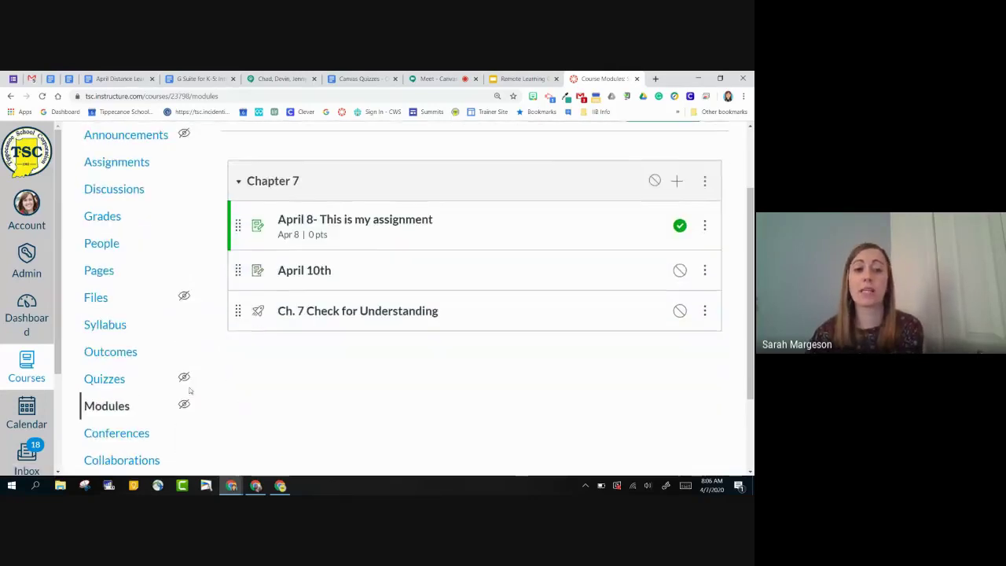
click(116, 387)
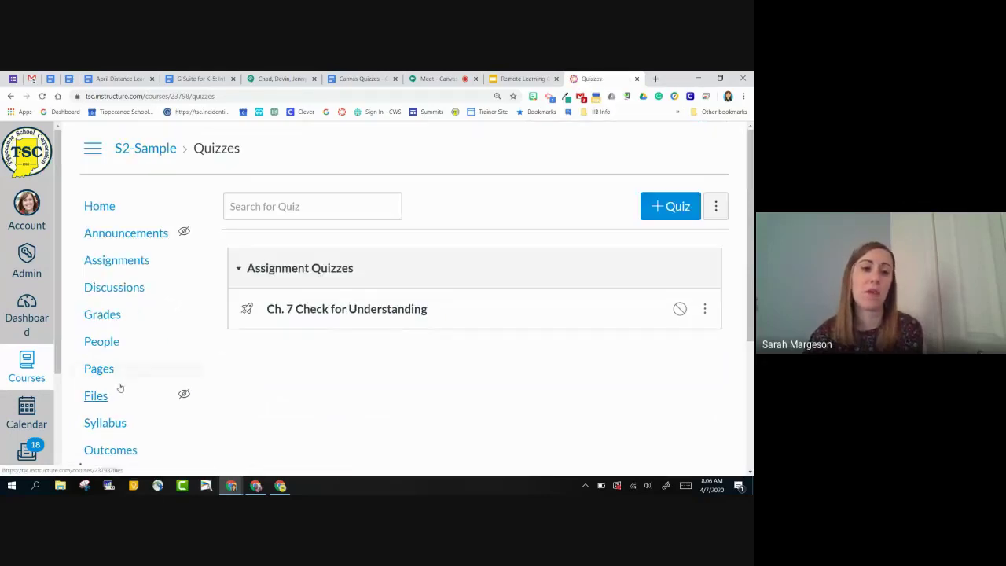
scroll(122, 275, down, 1)
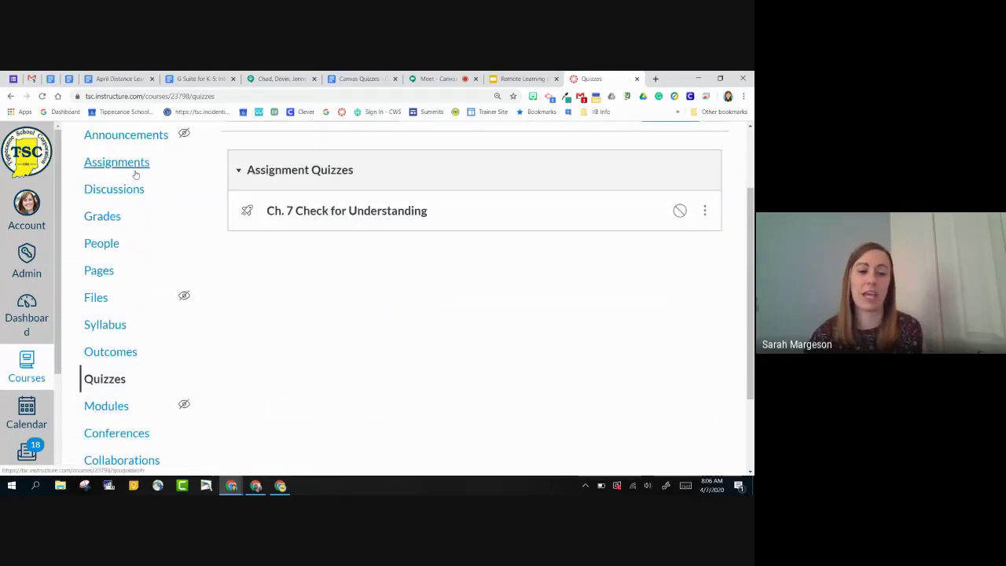
scroll(517, 375, up, 1)
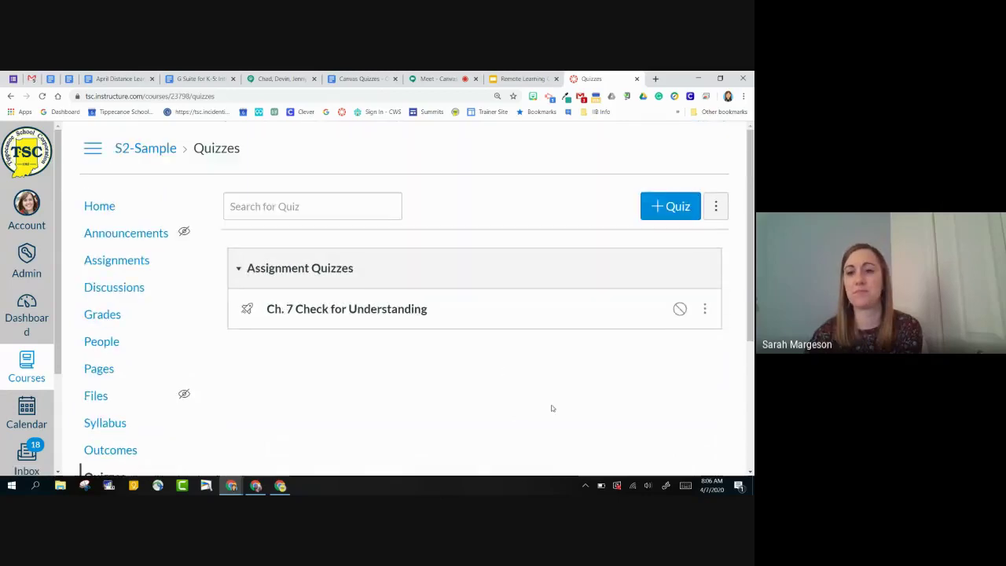
Step: Create a new quiz from the Quizzes page using the Classic Quizzes engine
click(670, 207)
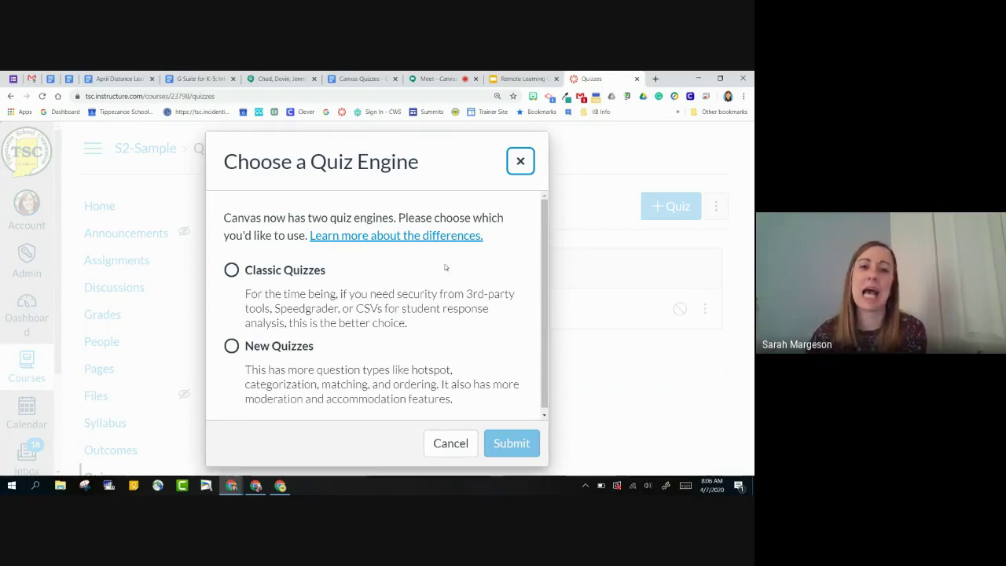
click(232, 270)
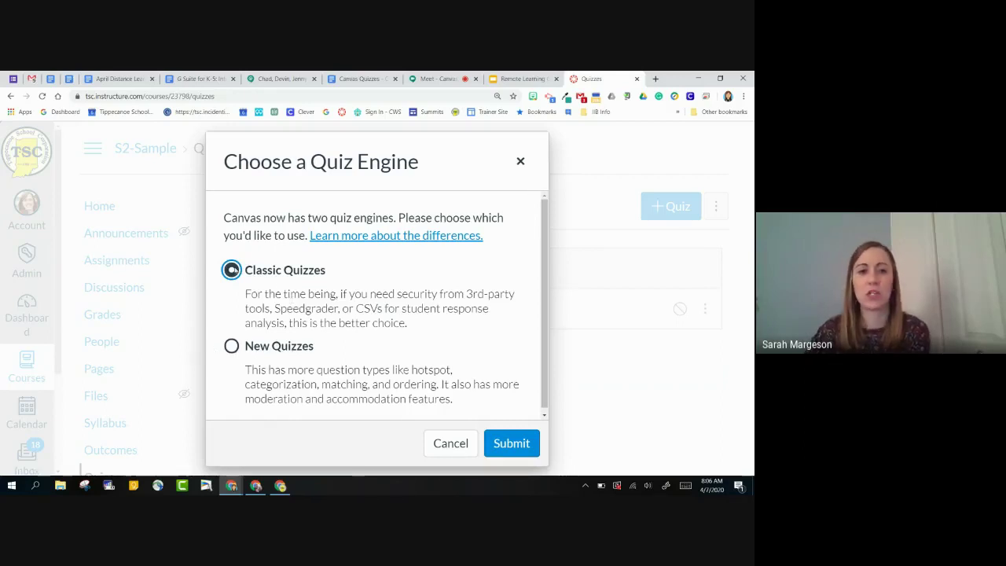
click(509, 444)
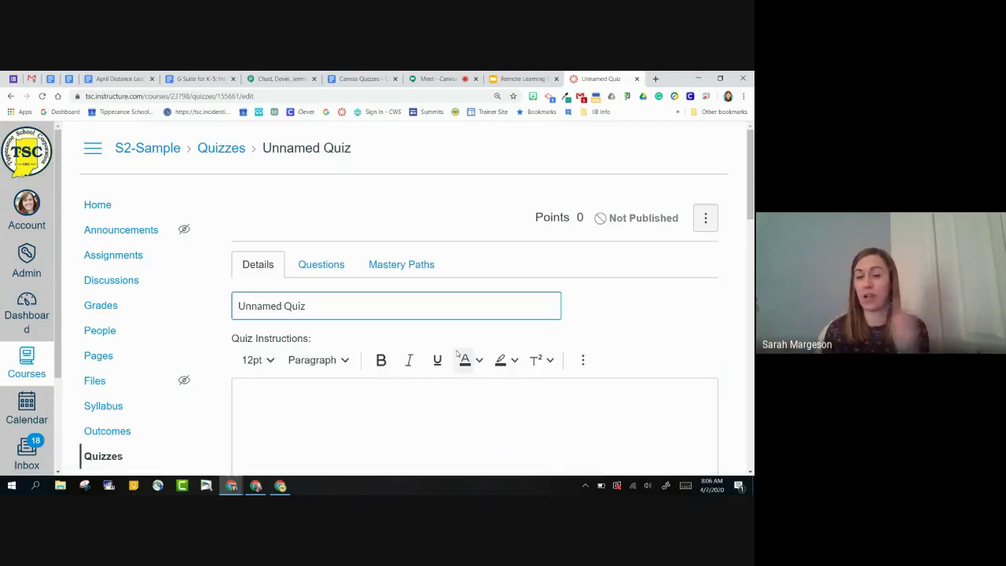
Step: Hide the course navigation and title the new quiz "April 10th Check for Understanding"
click(98, 151)
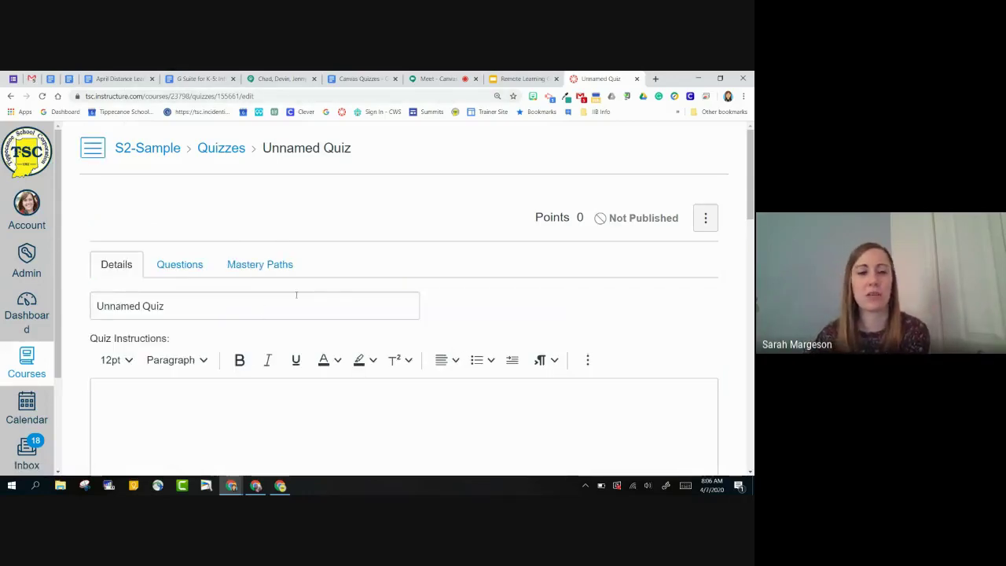
scroll(219, 216, down, 1)
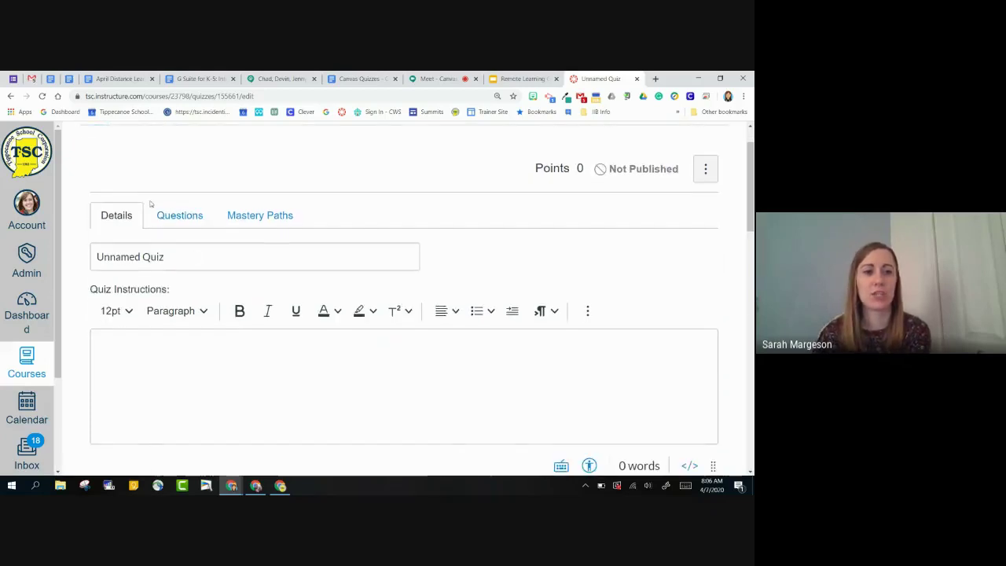
drag(179, 261, 83, 261)
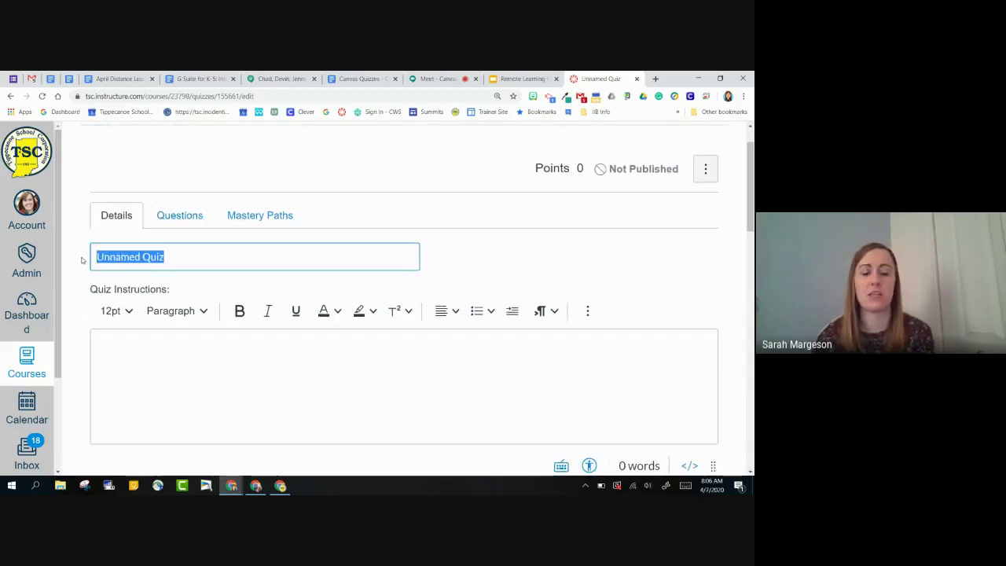
key(BackSpace)
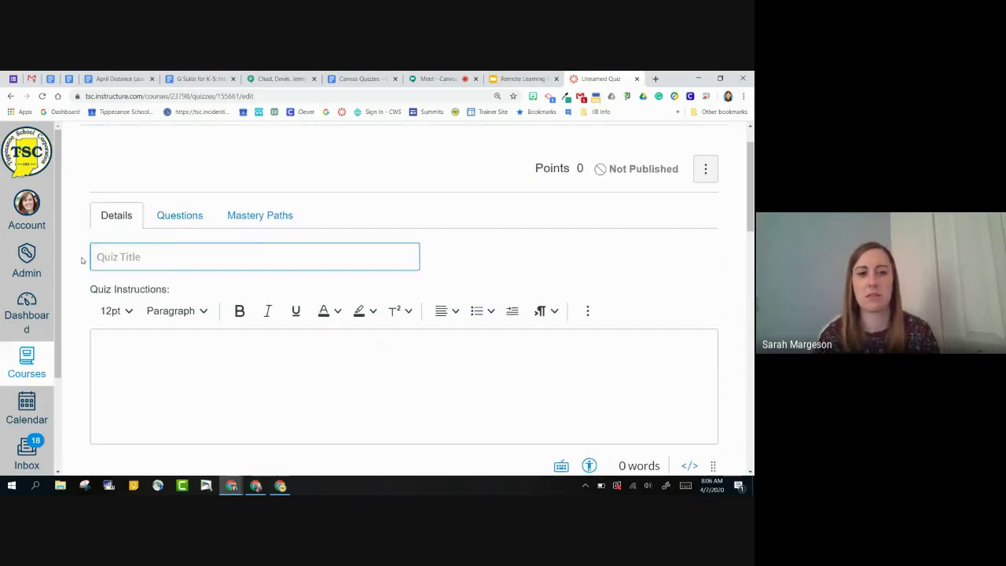
text(Apr)
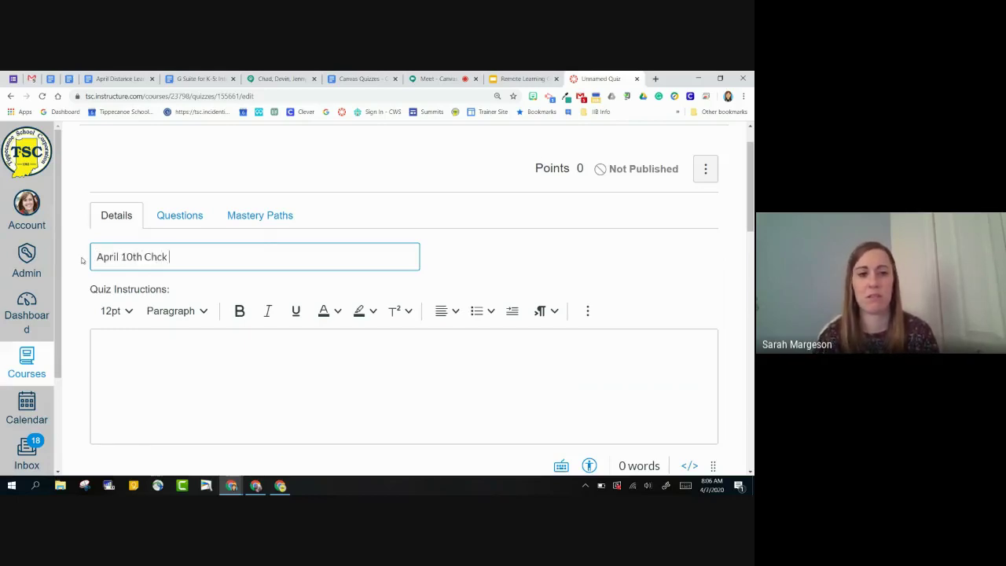
text(il 10th Check for Und)
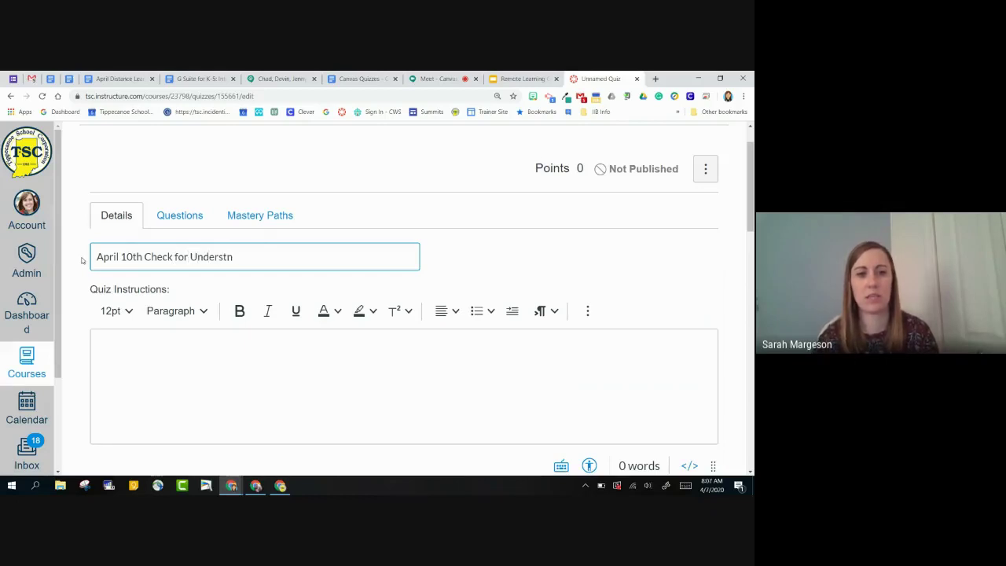
text(erstanding)
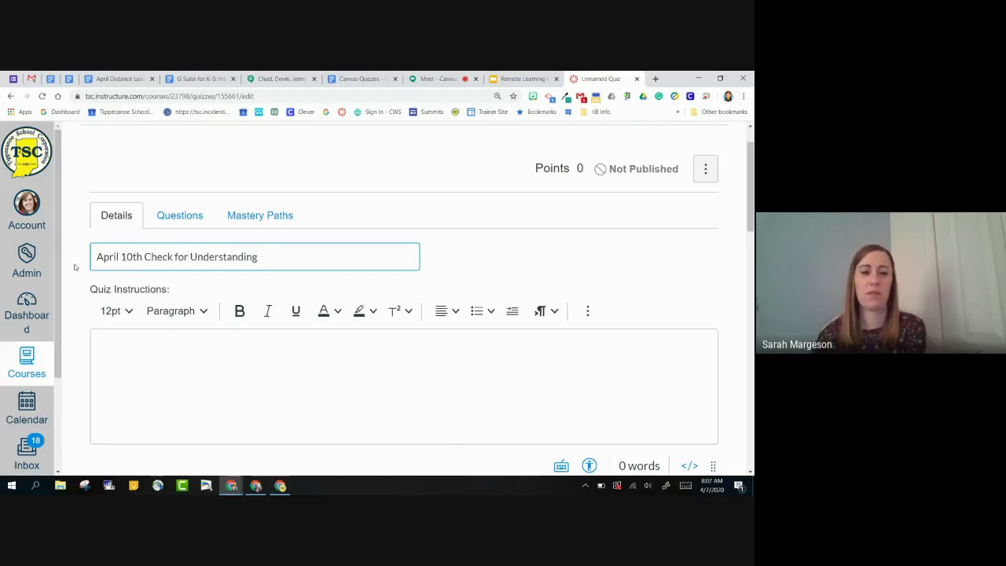
Step: Enter "Instructions" as the quiz instructions text
click(163, 357)
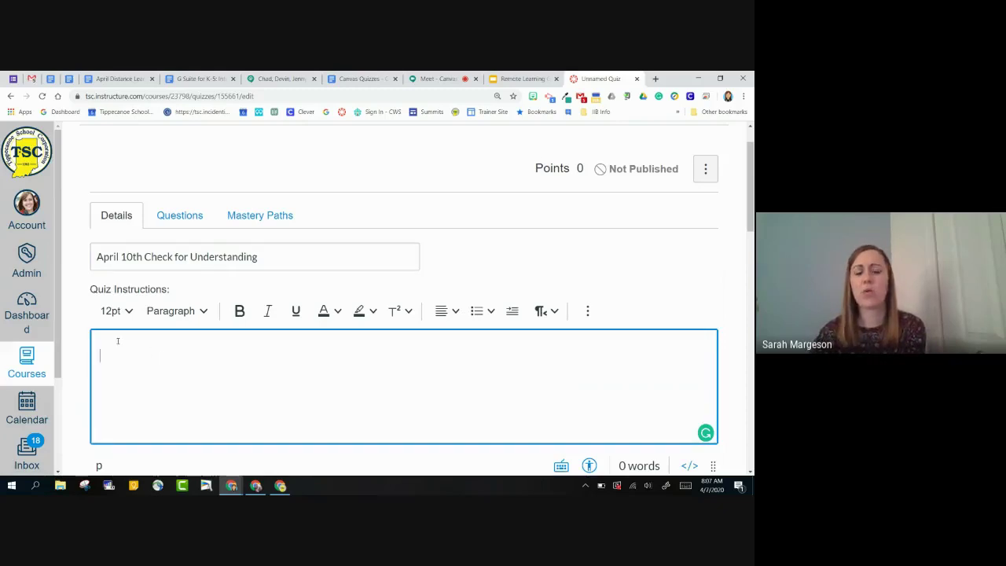
scroll(116, 346, down, 1)
scroll(115, 349, down, 1)
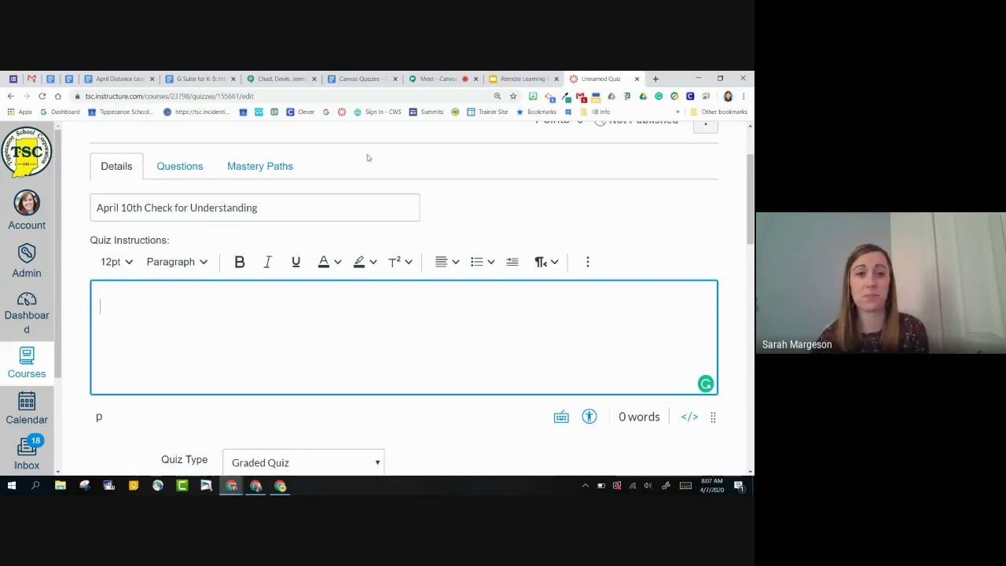
text(Instructions)
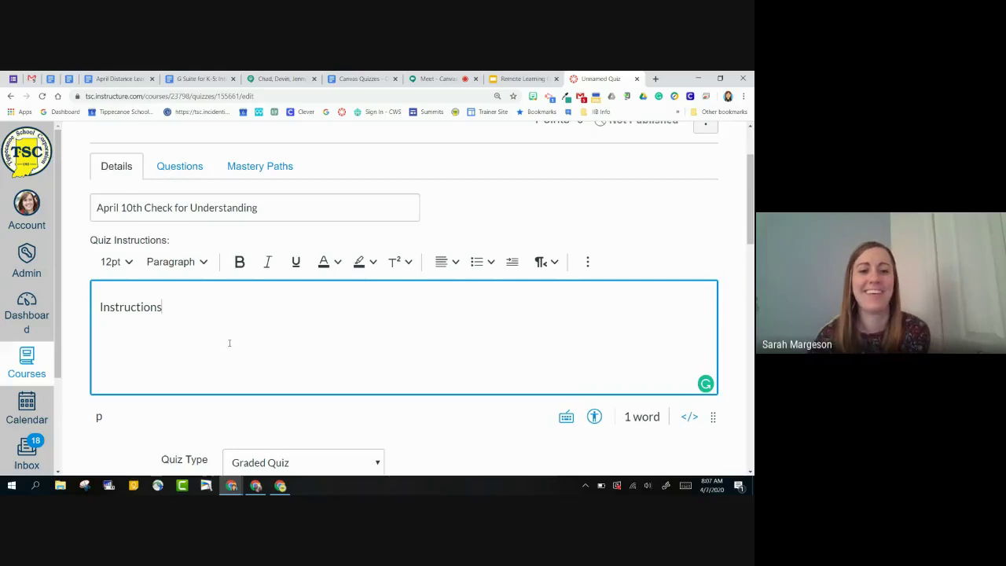
Step: Review the available quiz types and choose Graded Quiz for this quiz
scroll(227, 341, down, 2)
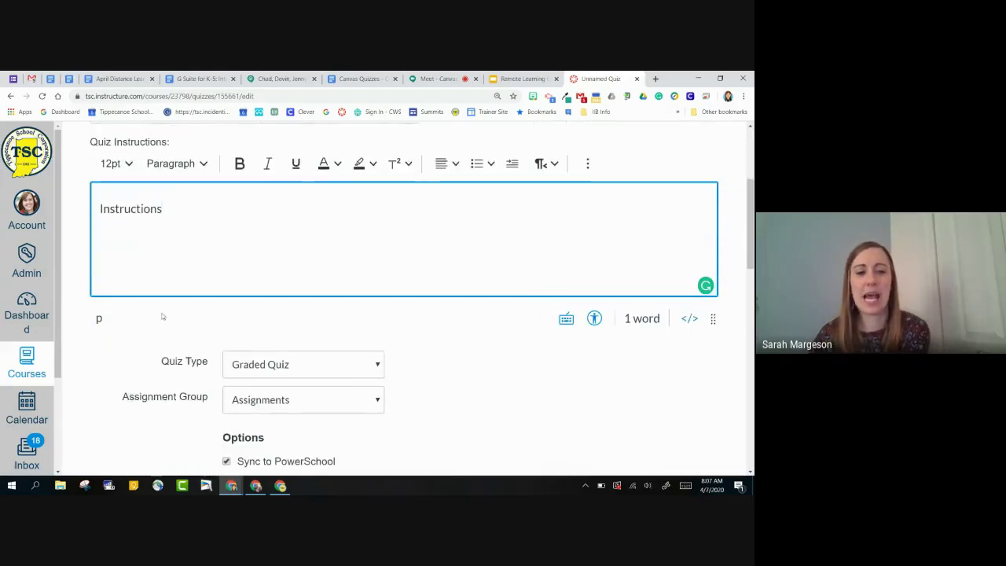
scroll(220, 338, down, 1)
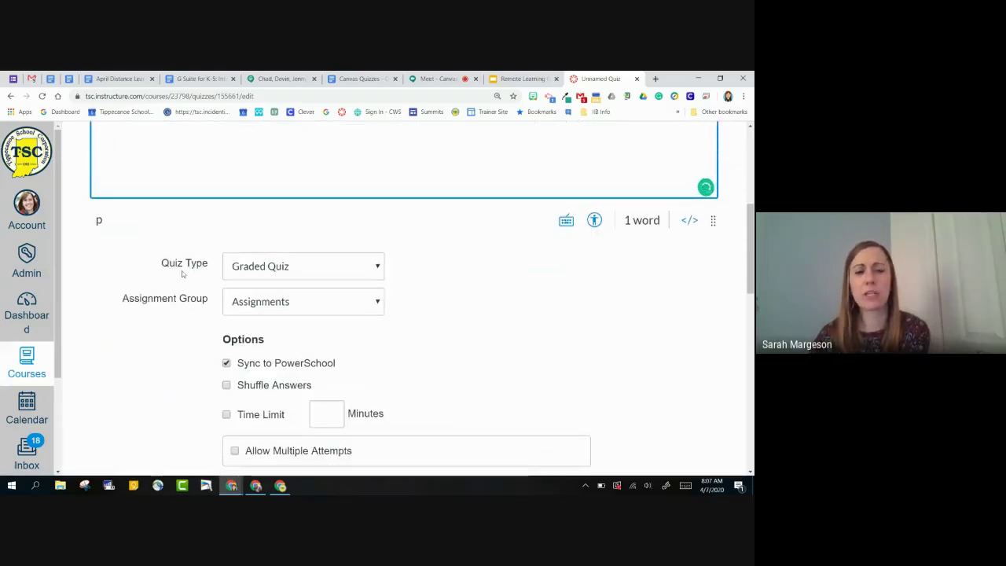
click(279, 268)
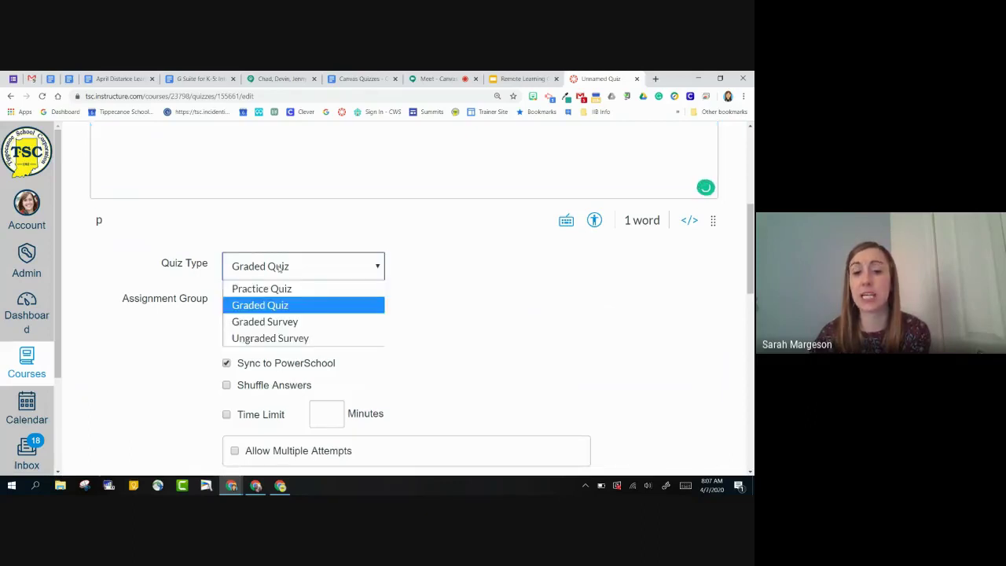
click(436, 302)
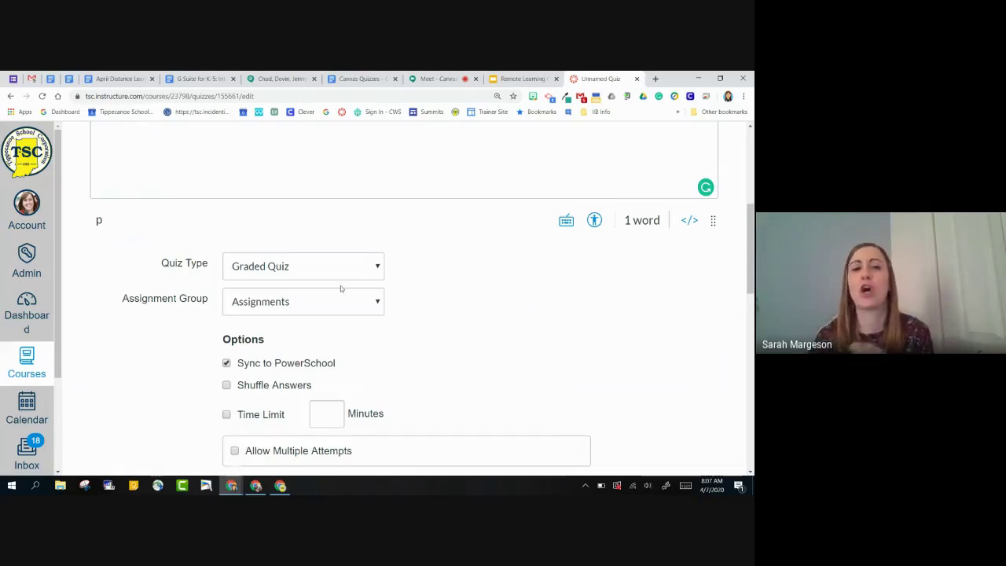
click(251, 269)
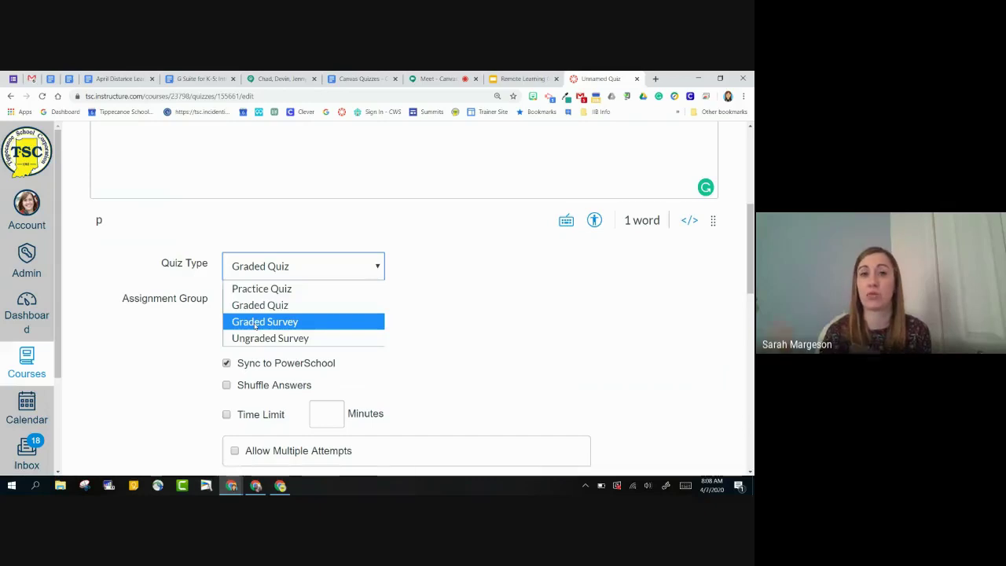
click(255, 308)
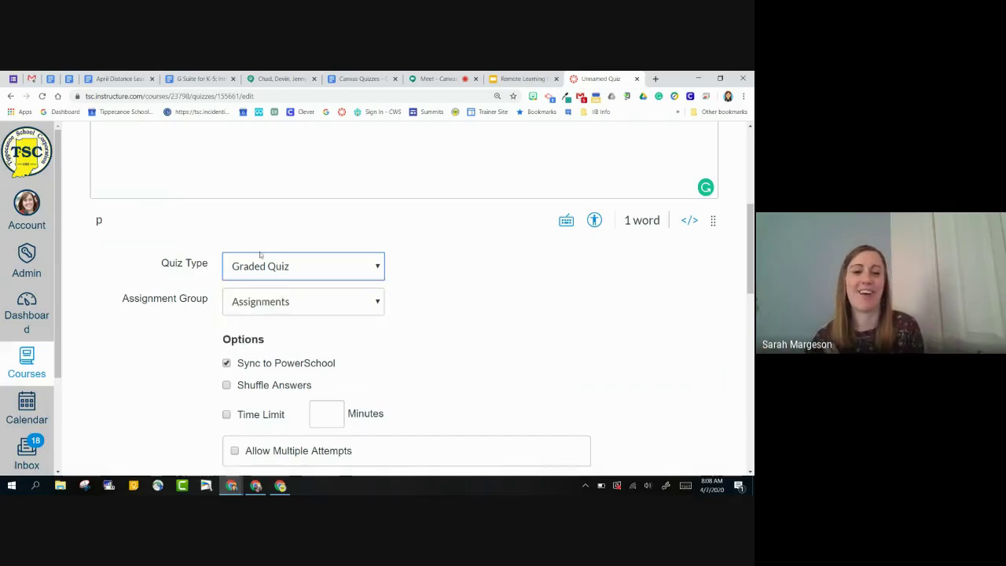
click(447, 273)
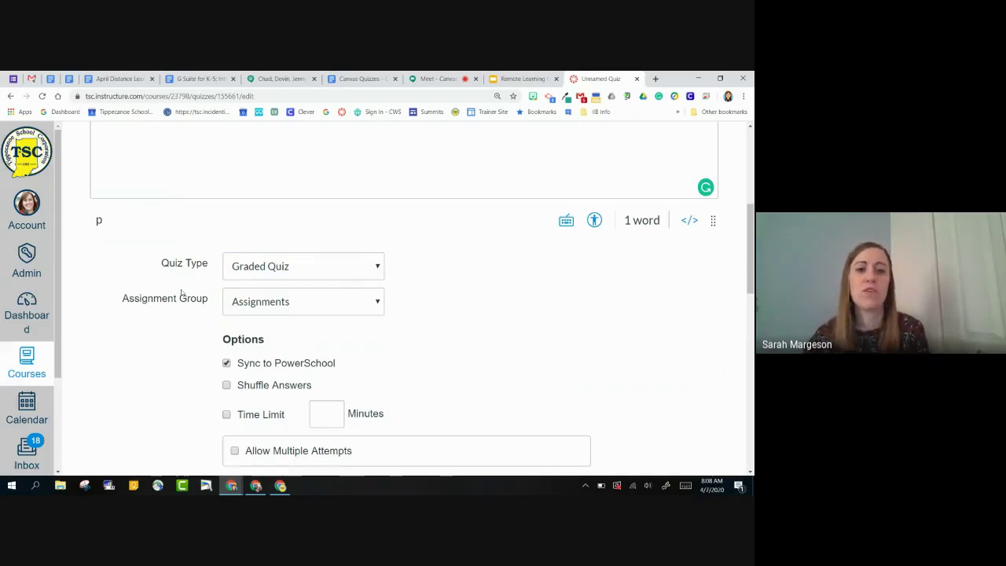
Step: Use Assignments as the quiz's assignment group and turn on Shuffle Answers
scroll(196, 354, down, 1)
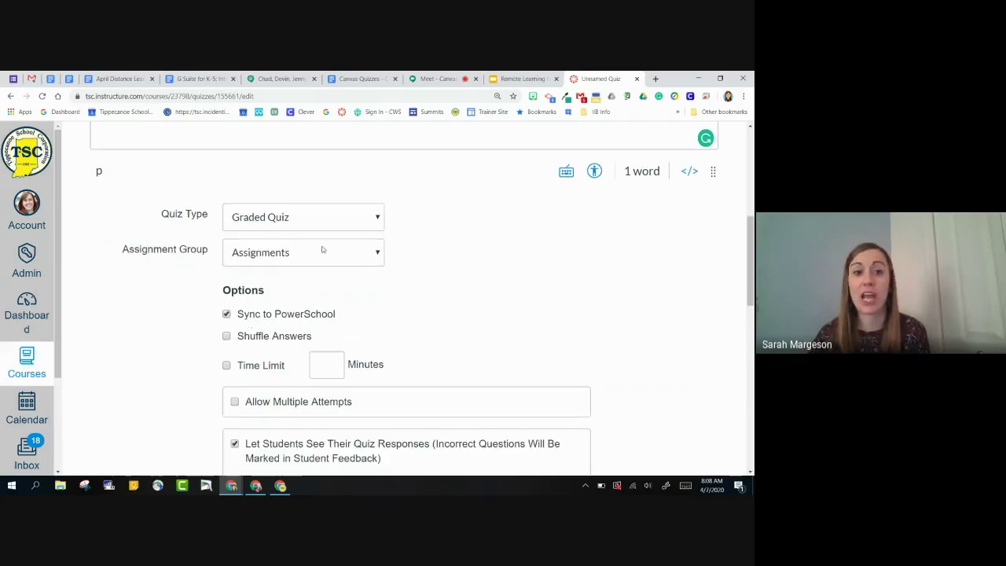
click(254, 263)
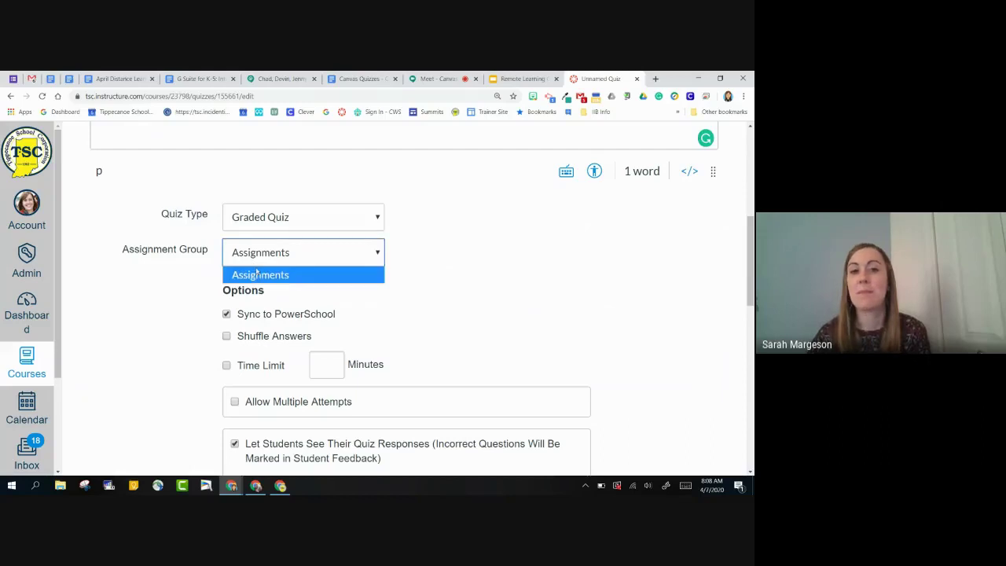
click(291, 261)
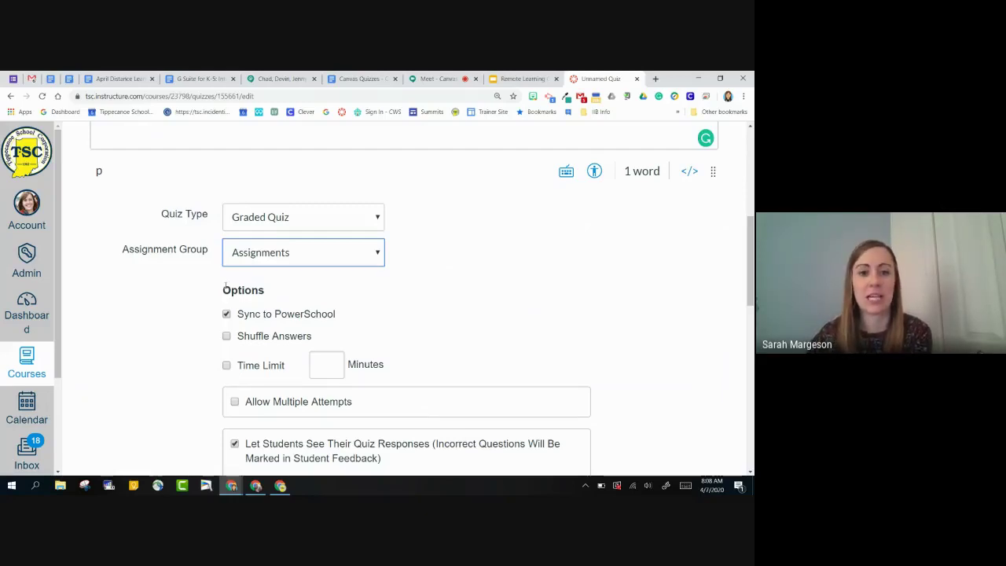
scroll(173, 314, down, 1)
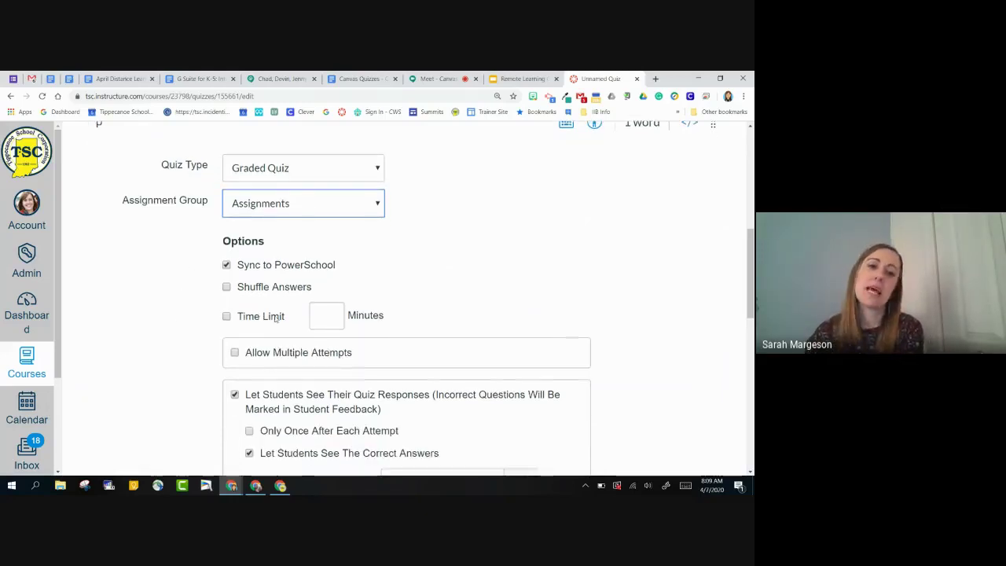
click(226, 288)
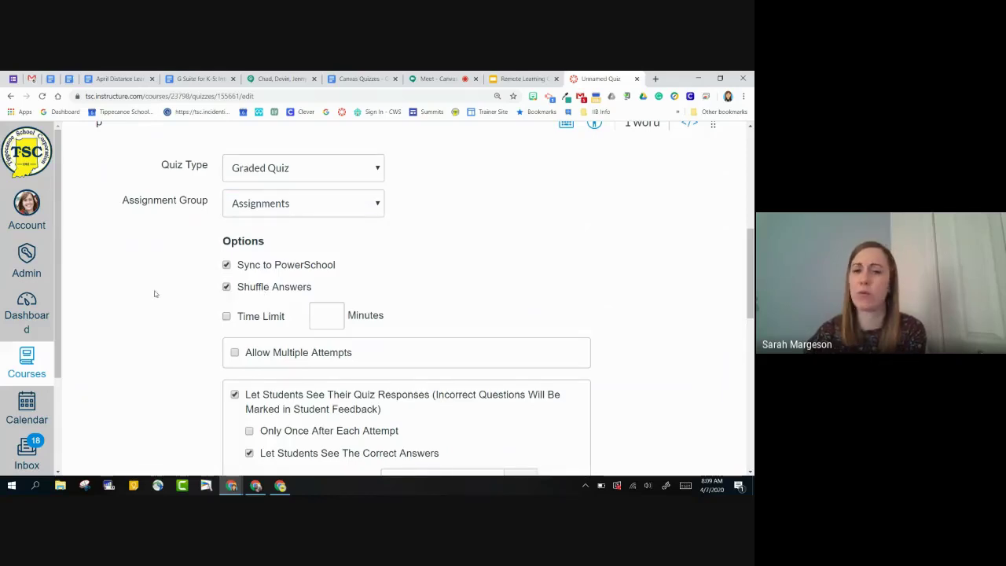
Step: Allow multiple attempts on the quiz and check the choices for which quiz score to keep
scroll(161, 285, down, 2)
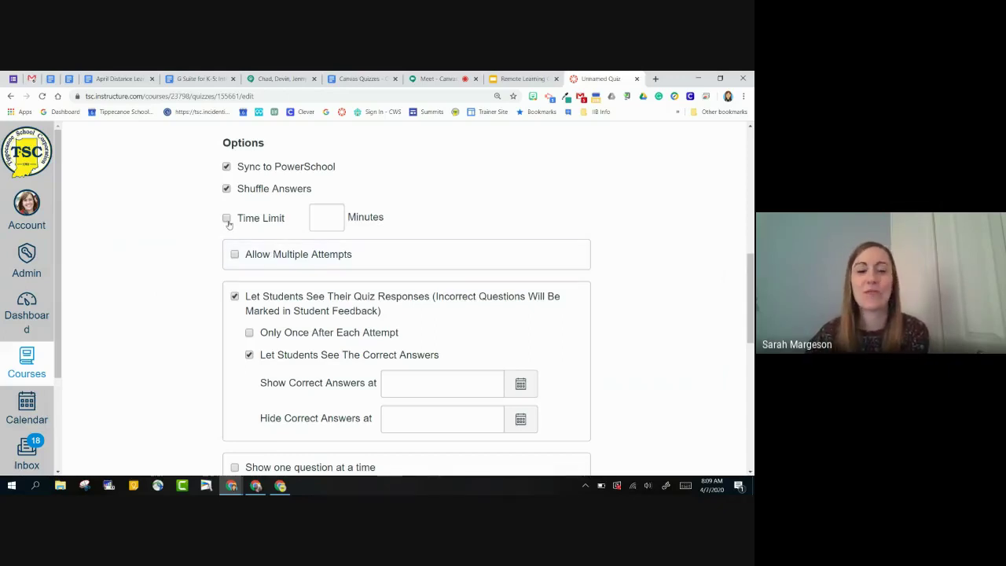
scroll(179, 256, up, 1)
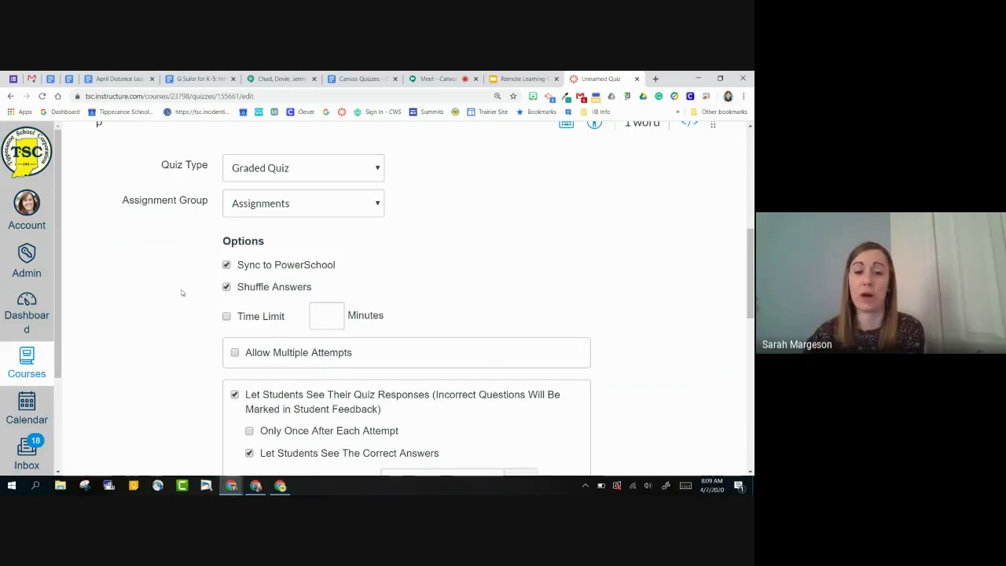
scroll(181, 293, down, 1)
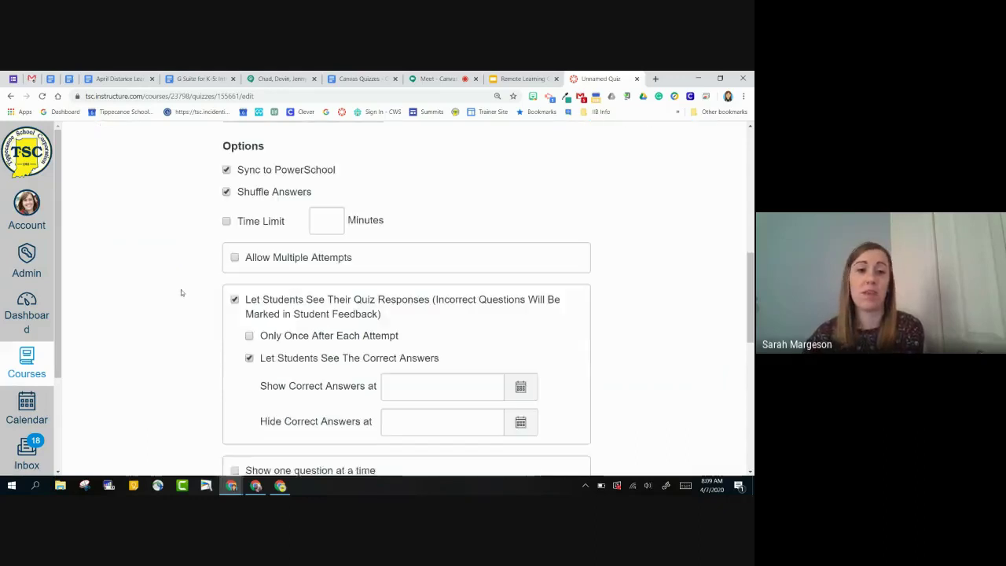
click(235, 257)
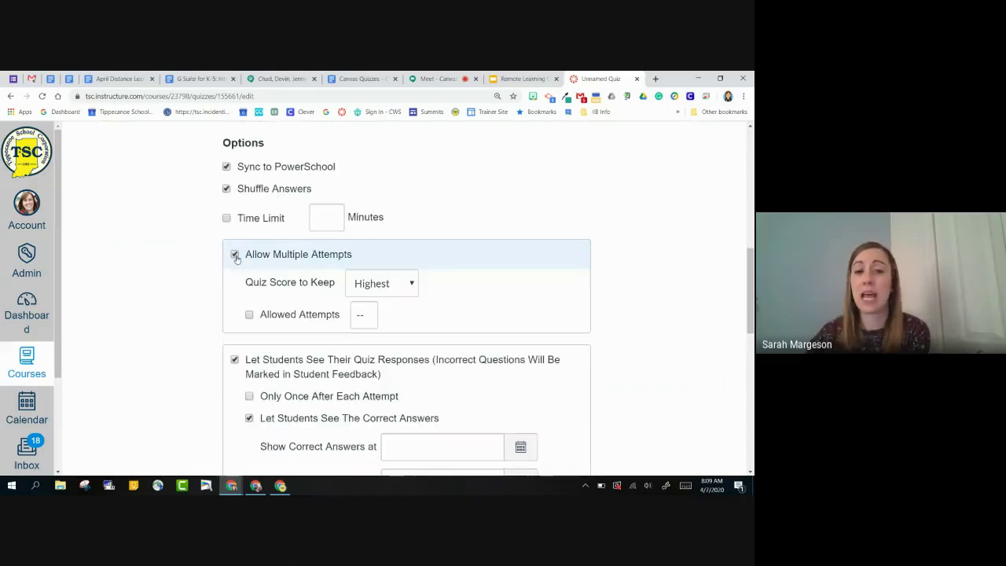
click(383, 284)
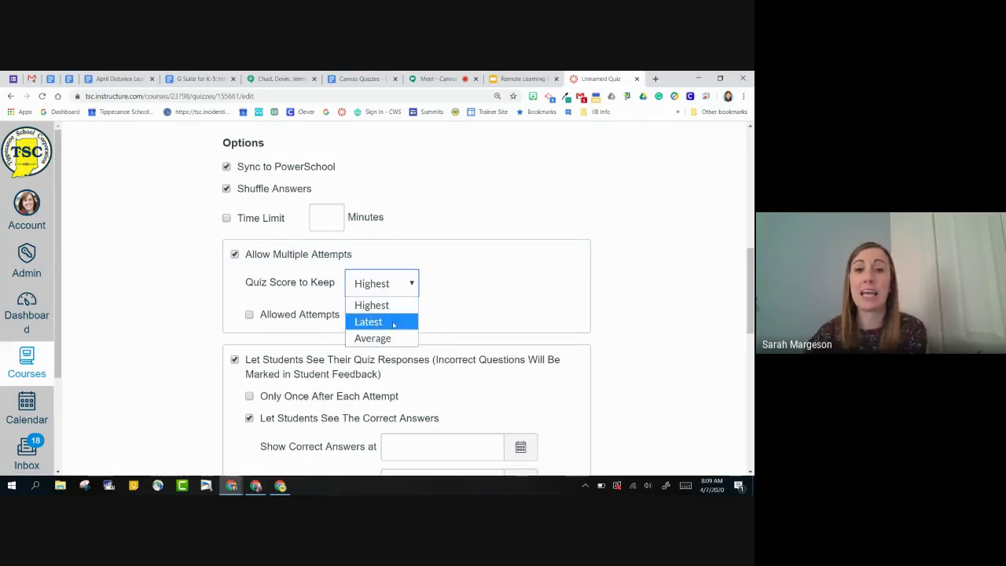
click(175, 276)
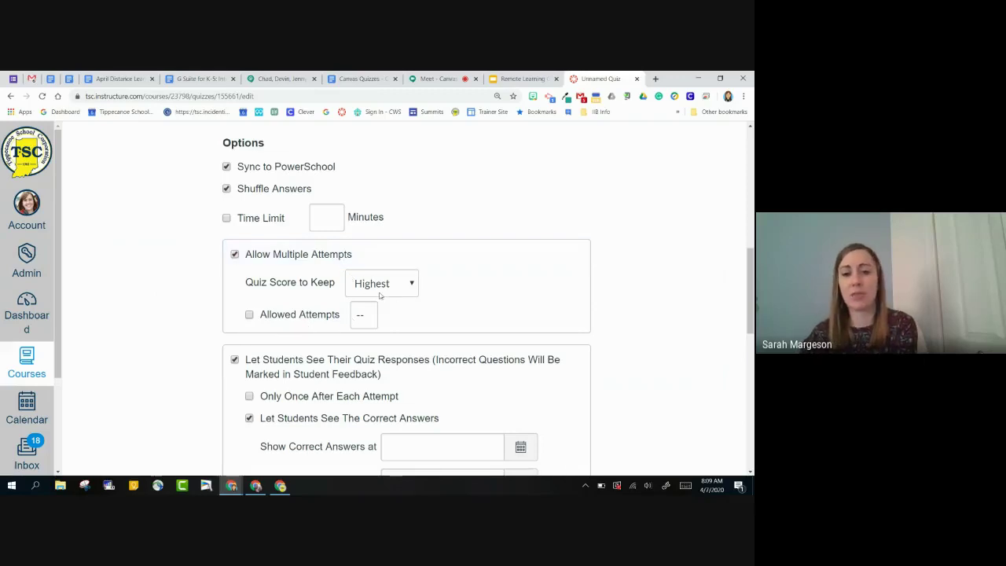
Step: Disallow multiple attempts and let students see their quiz responses, with Only Once After Each Attempt and the correct answers turned off
scroll(158, 288, down, 1)
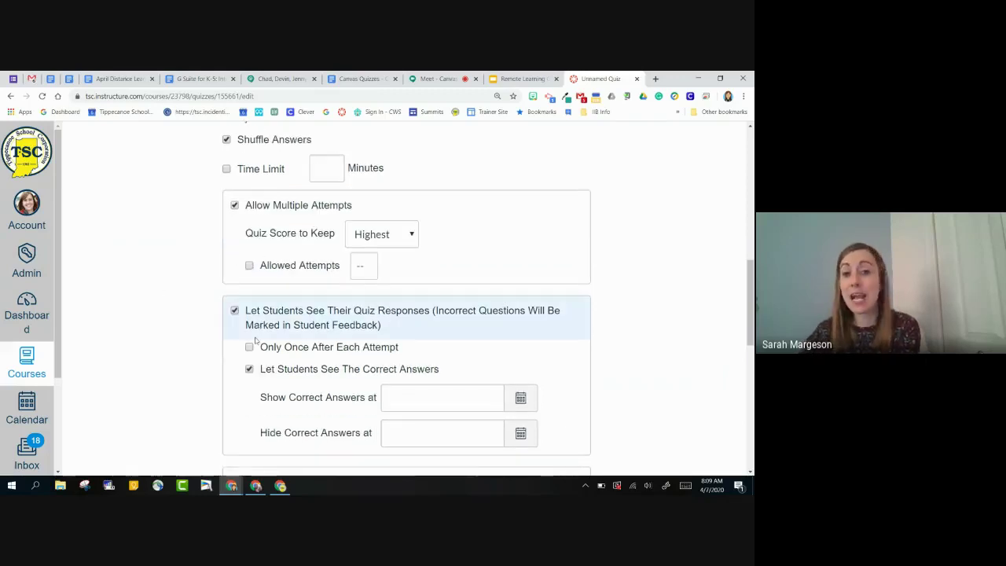
click(235, 311)
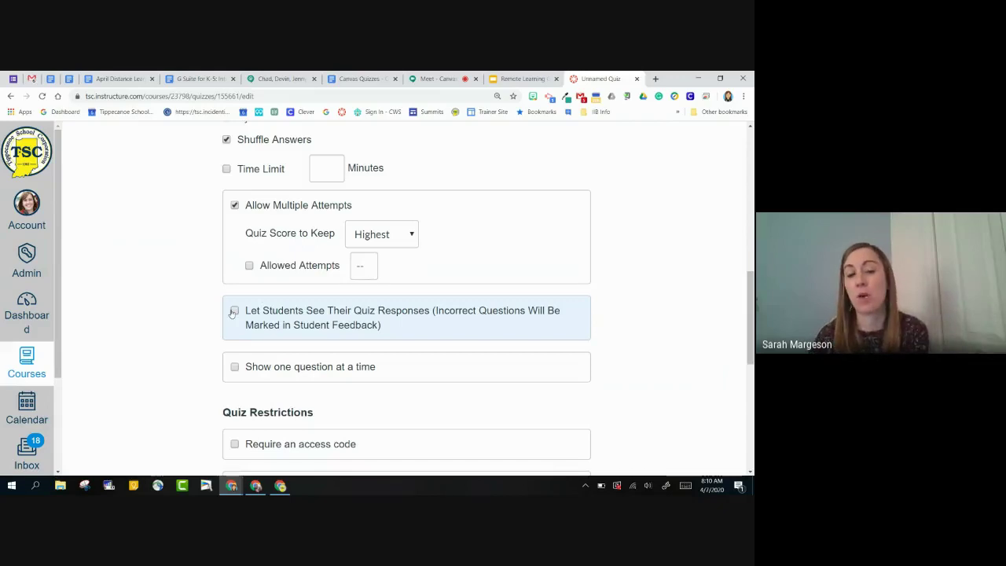
click(235, 205)
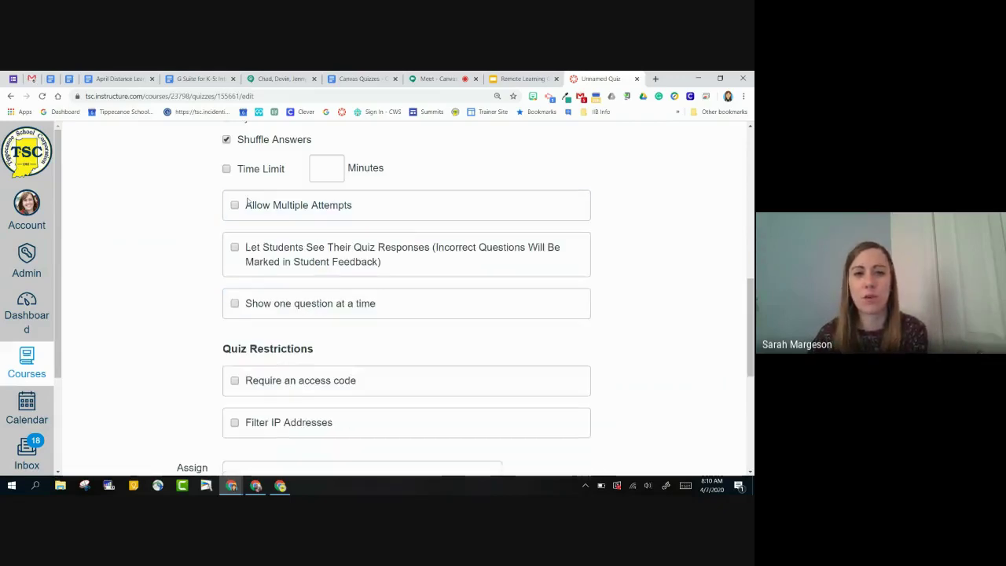
click(234, 248)
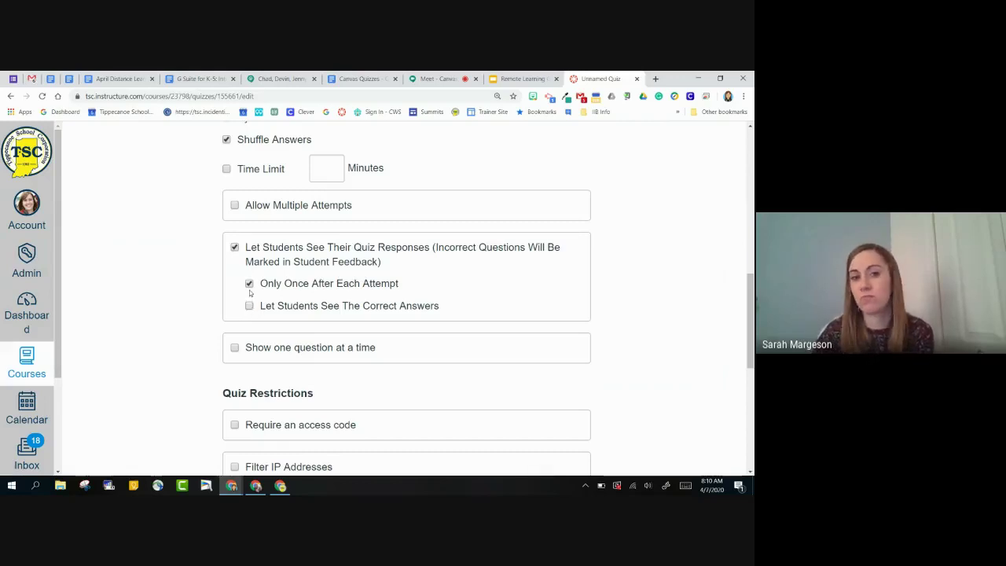
click(249, 284)
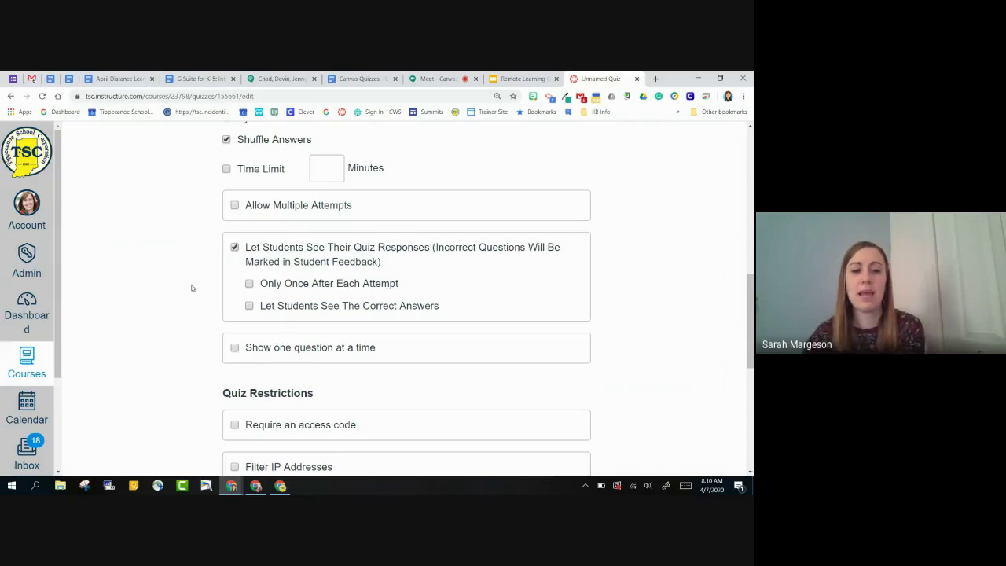
Step: Try the Show one question at a time option and turn it off again
scroll(208, 277, down, 2)
scroll(252, 173, up, 3)
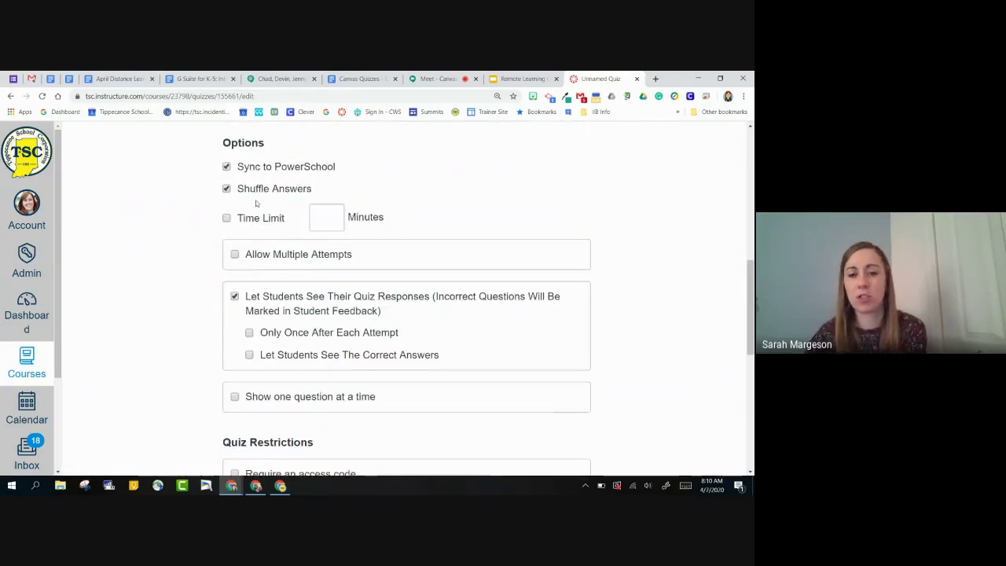
scroll(179, 279, down, 2)
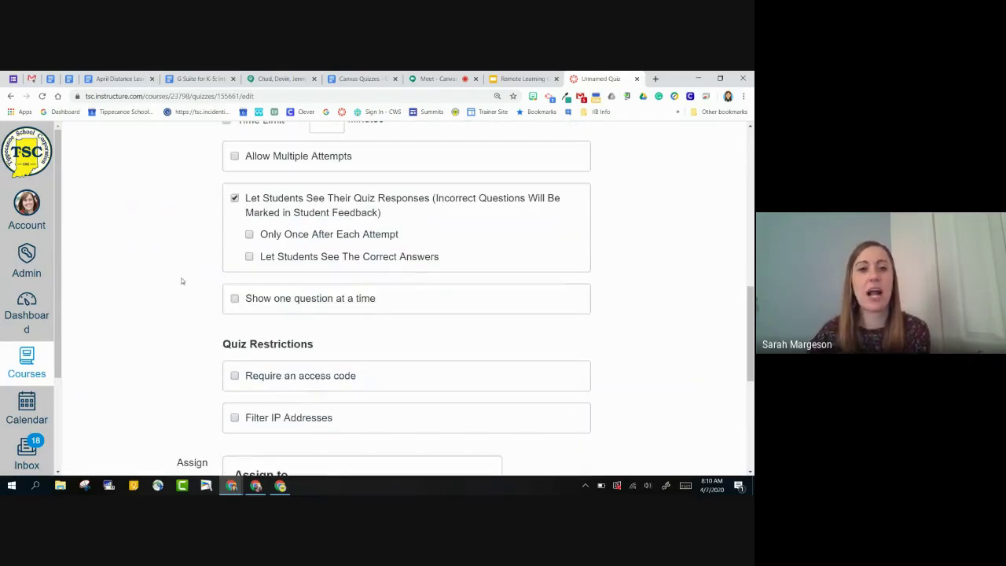
click(322, 299)
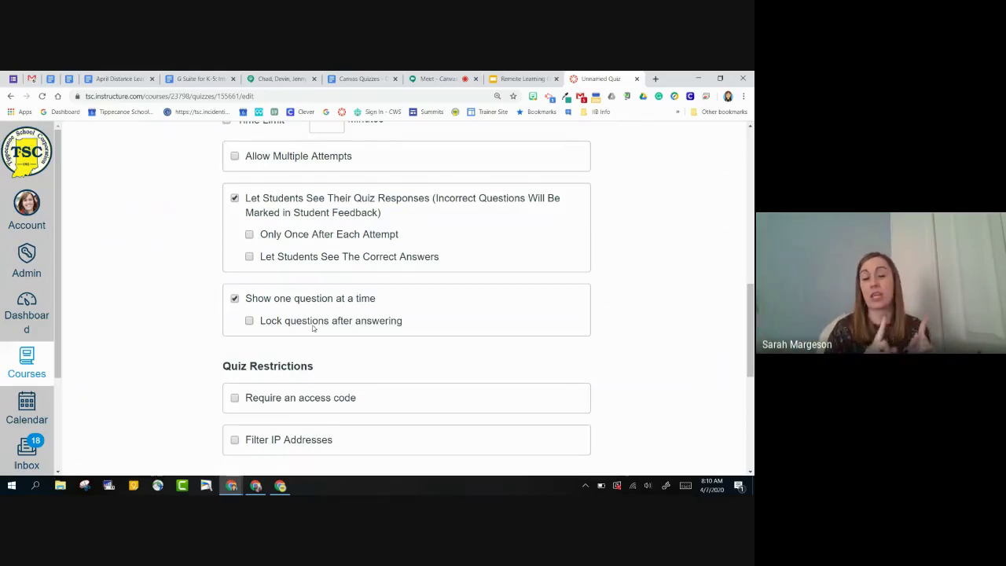
click(234, 300)
Step: Set the quiz's due date for Everyone to Apr 10 11:59pm
scroll(186, 279, down, 2)
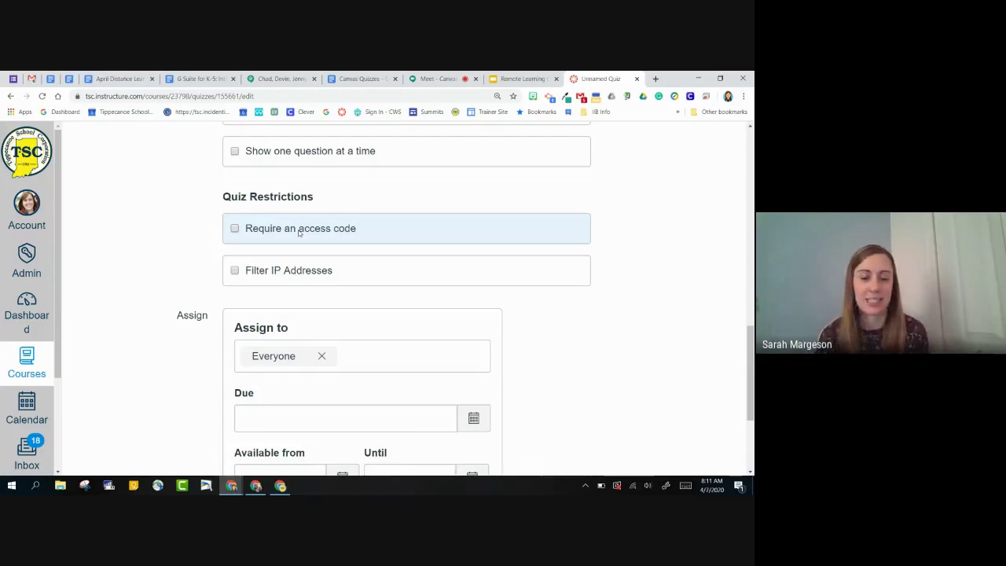
scroll(209, 248, down, 2)
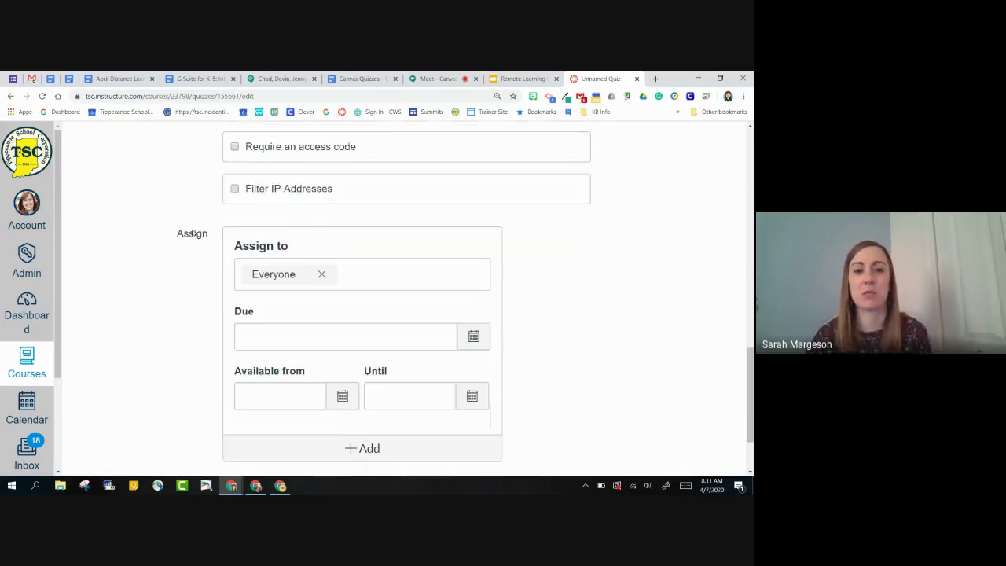
click(473, 319)
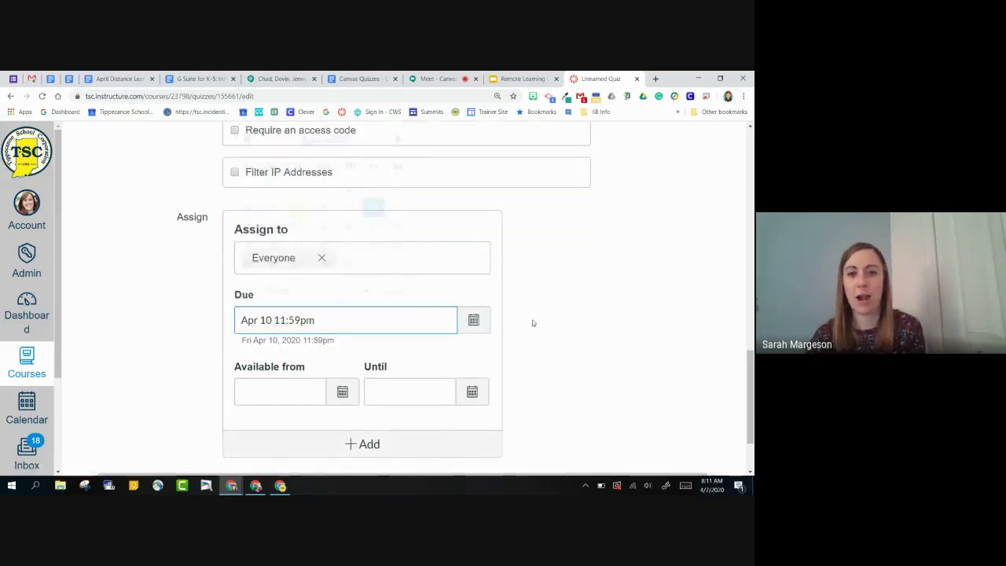
Step: Make the quiz available from Apr 9 12am until April 10
scroll(521, 354, up, 1)
click(342, 437)
scroll(350, 353, down, 2)
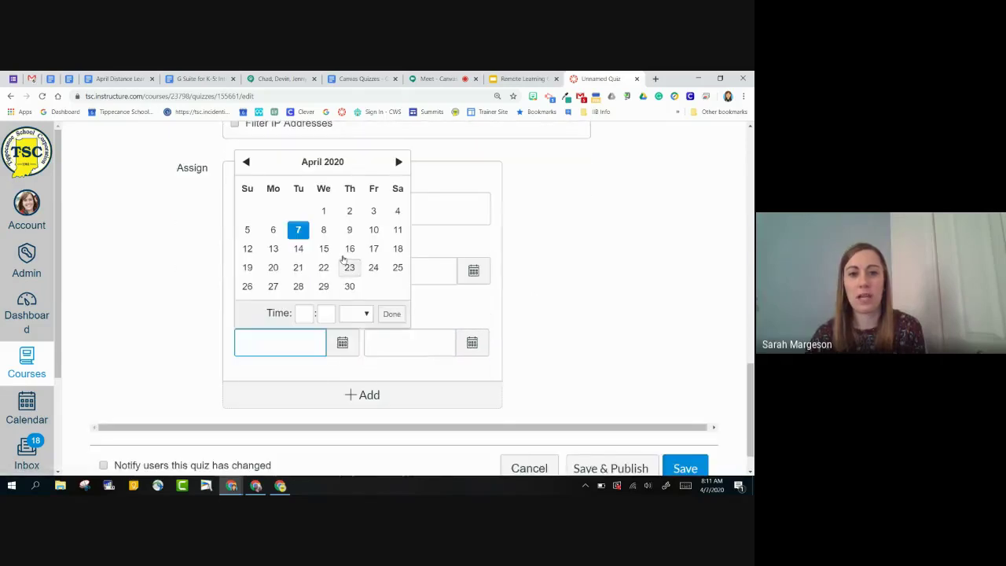
click(350, 229)
click(471, 342)
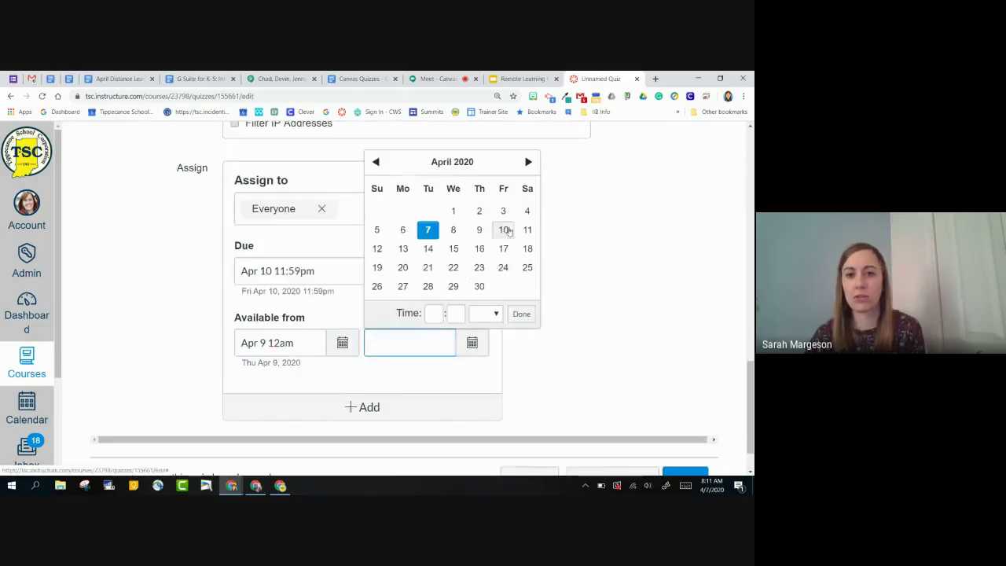
click(504, 229)
click(599, 376)
scroll(601, 378, up, 3)
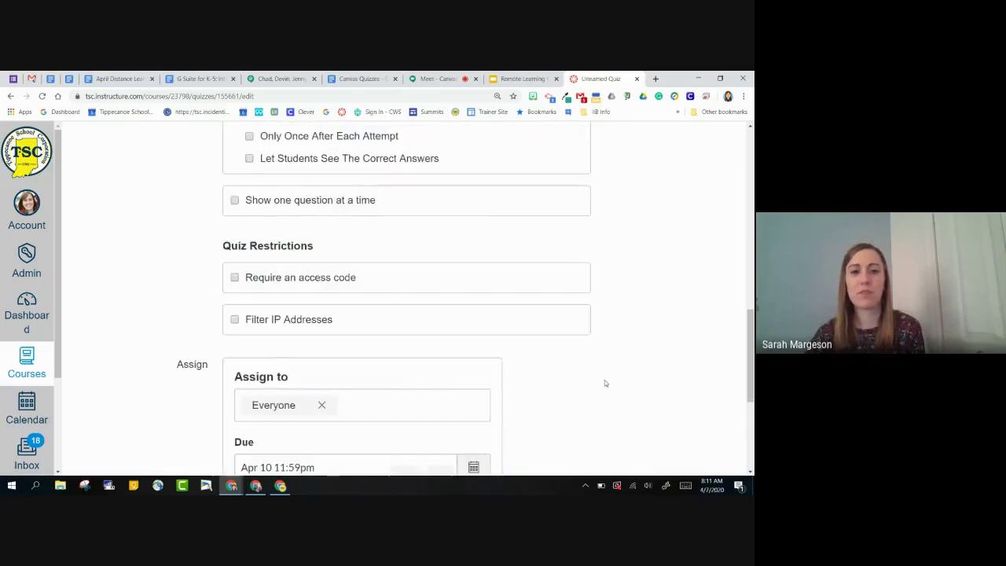
scroll(605, 383, up, 5)
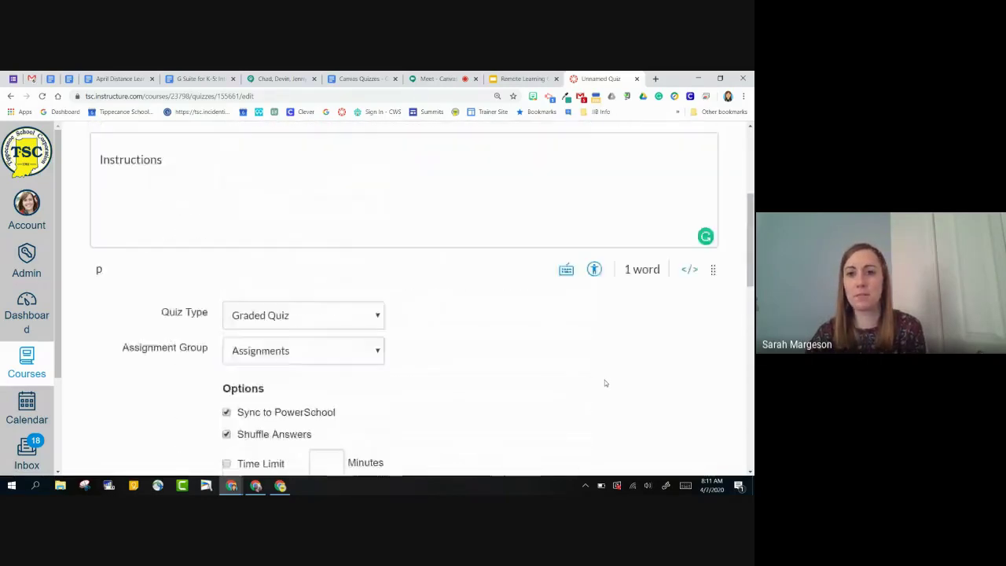
scroll(604, 382, up, 1)
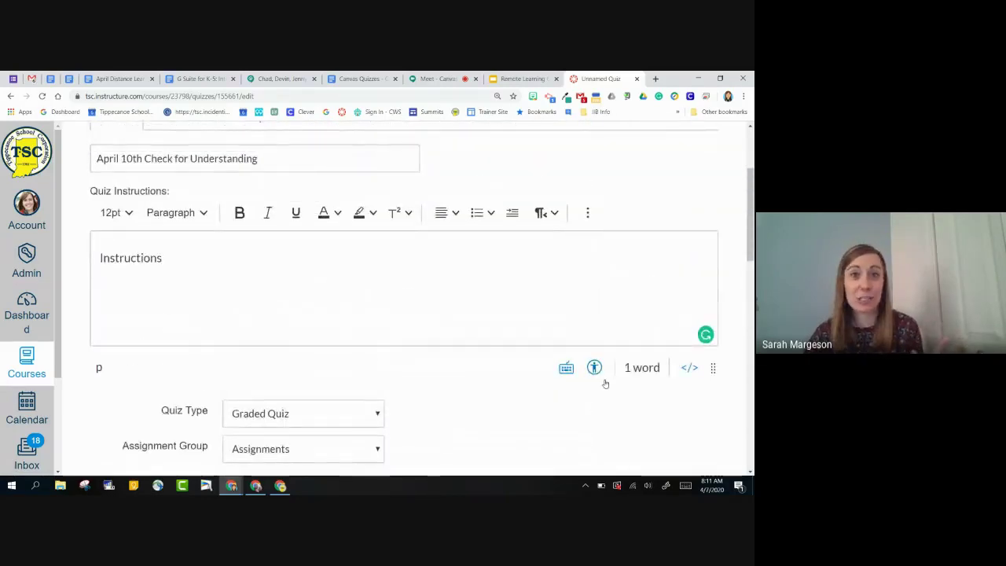
scroll(371, 291, up, 1)
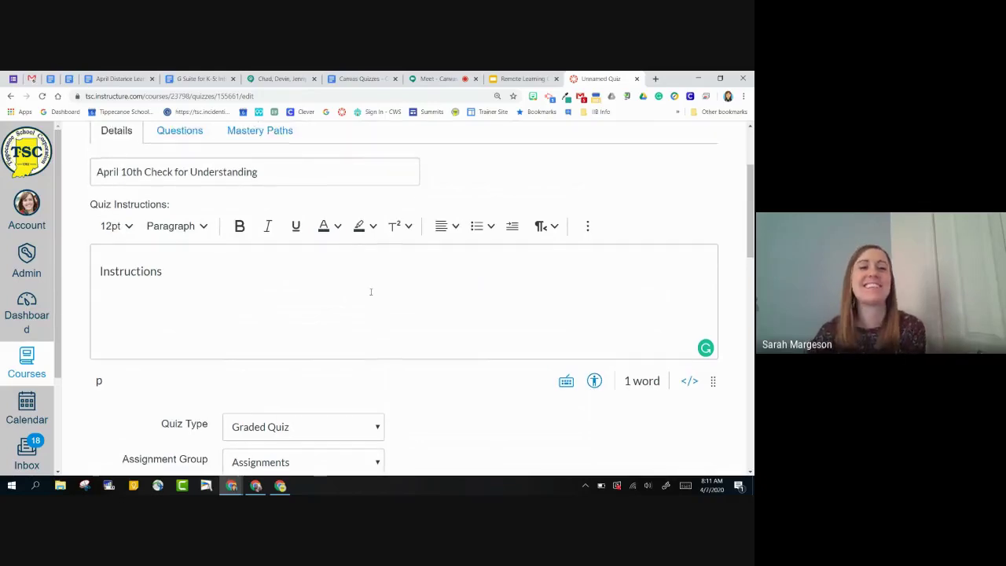
Step: Add a Multiple Choice question to the quiz with the text "April 10th is what day of the week?"
scroll(371, 292, up, 1)
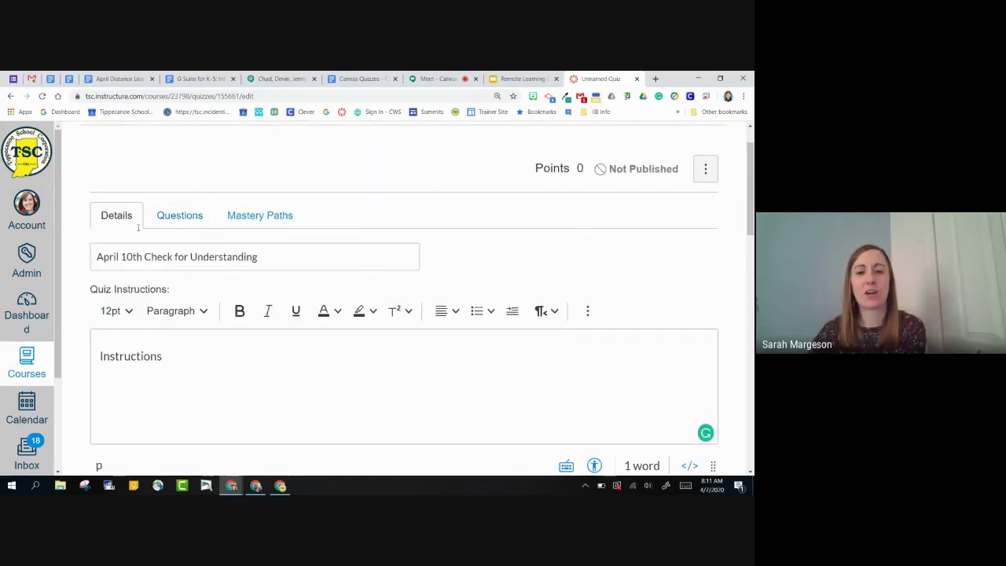
click(180, 216)
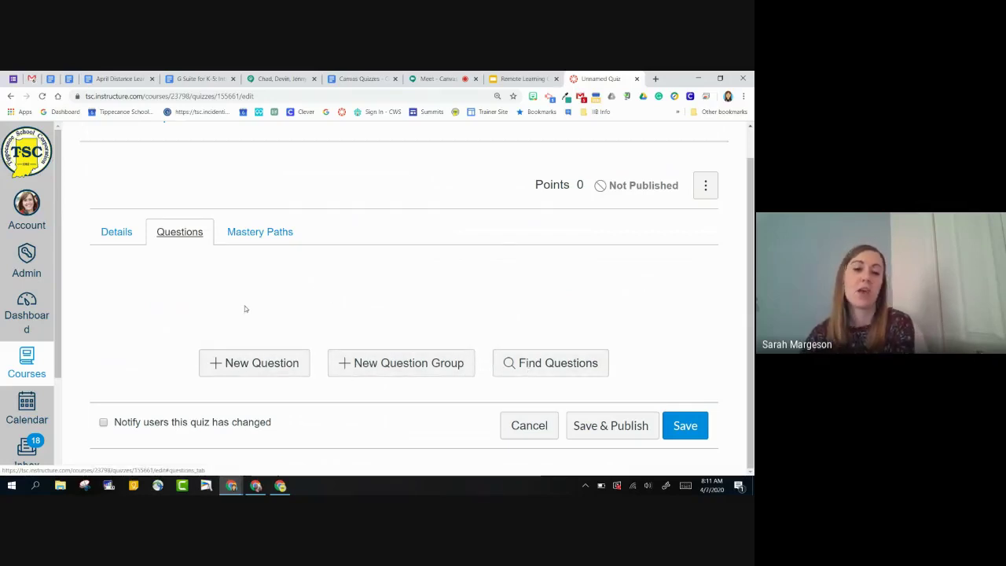
click(228, 369)
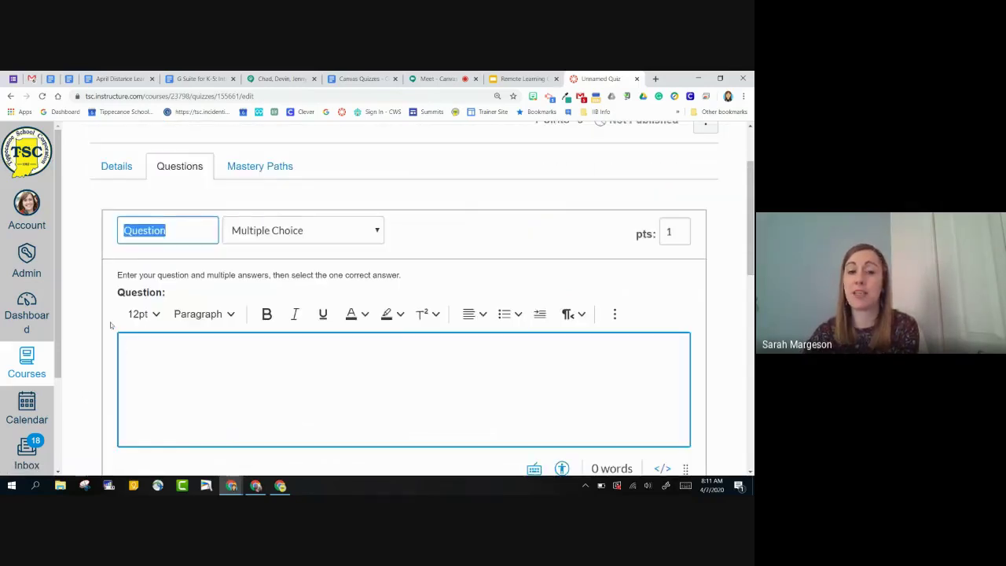
click(289, 230)
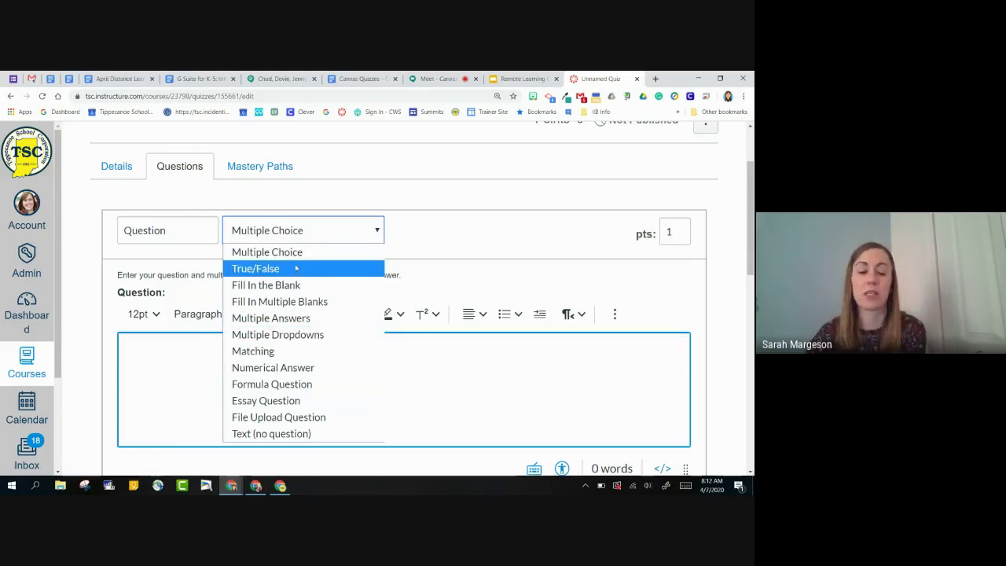
click(296, 256)
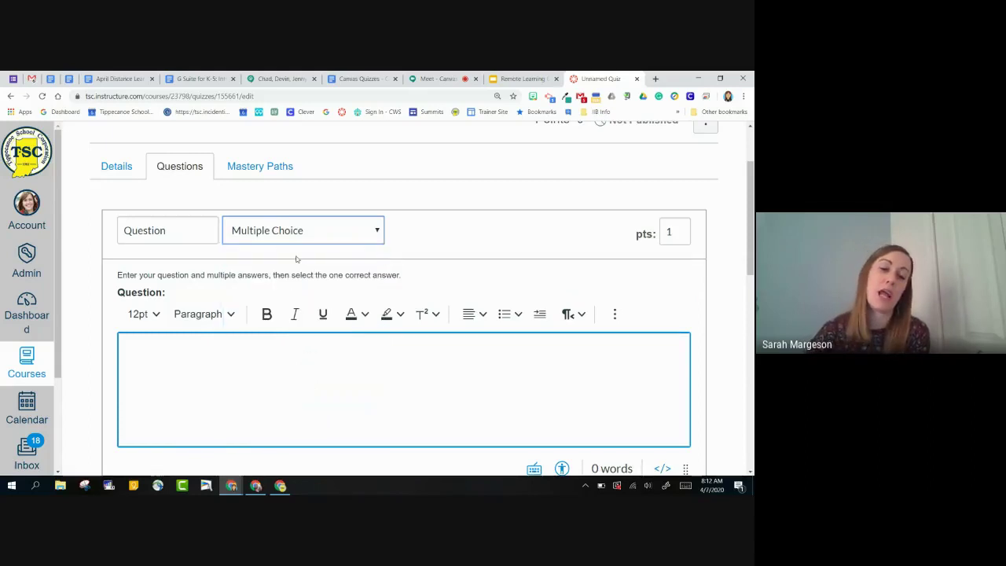
click(229, 348)
text(April 10th is what day of the week?)
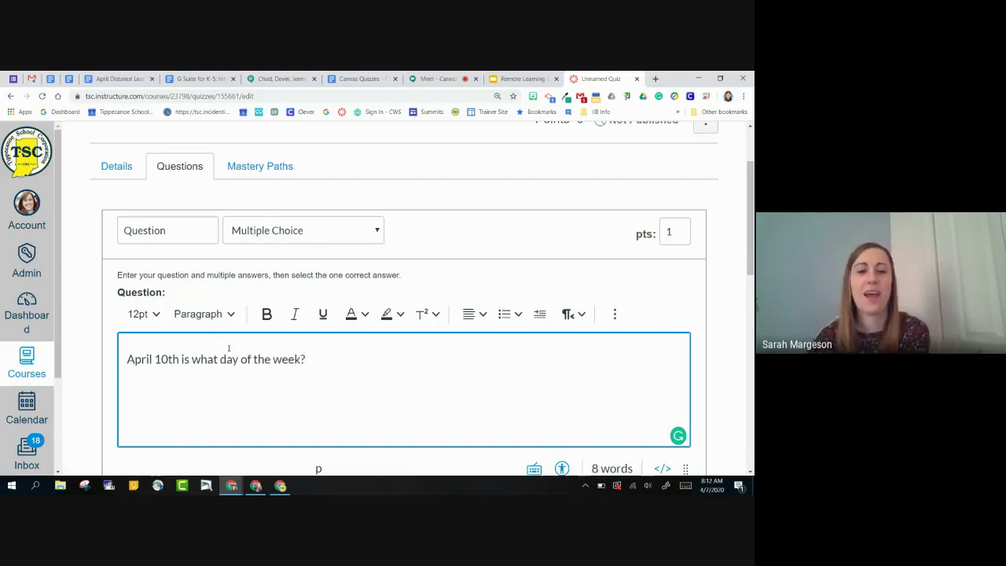
Step: Try bold on the whole question text and remove it again
scroll(346, 298, down, 1)
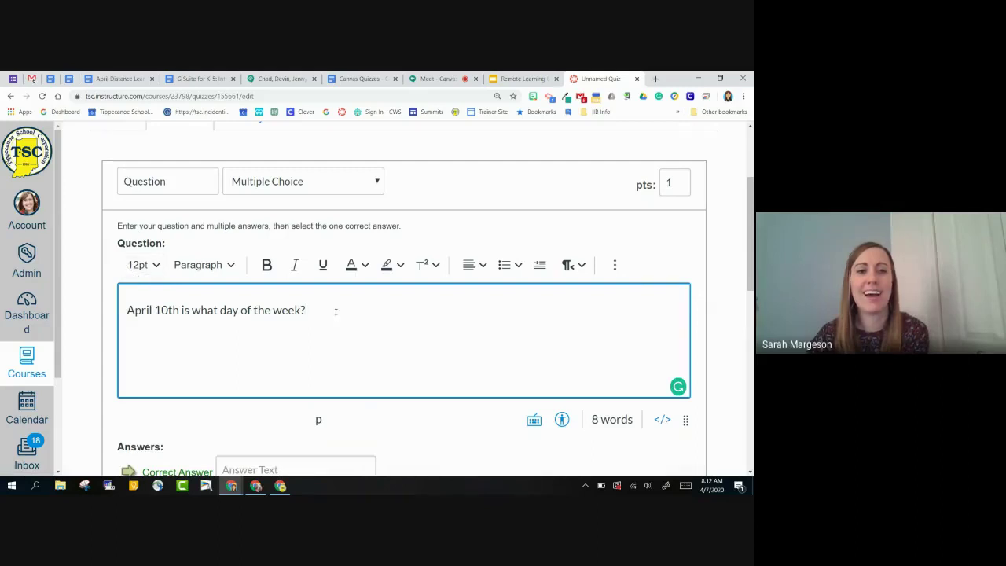
drag(348, 312, 126, 312)
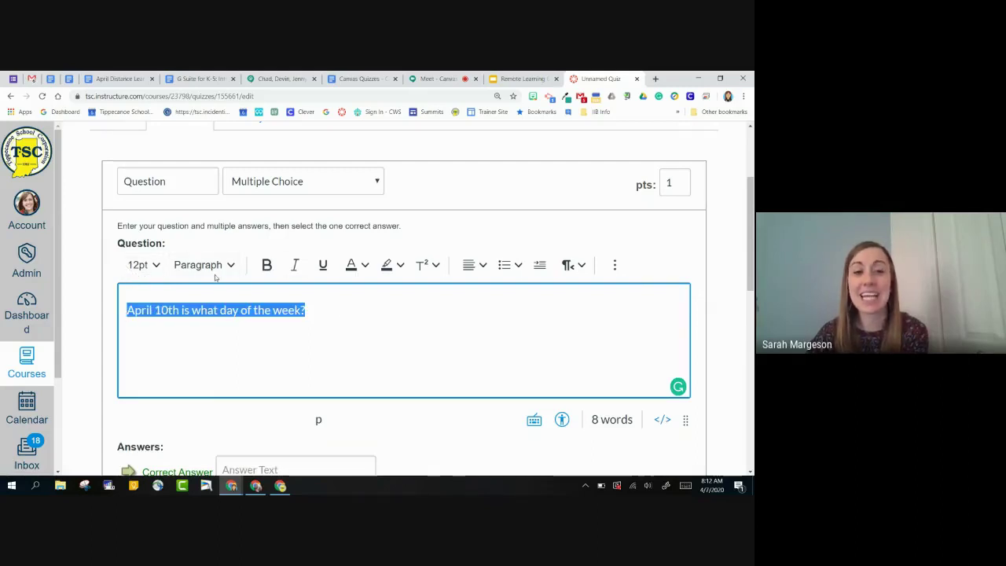
click(266, 265)
click(266, 266)
click(344, 311)
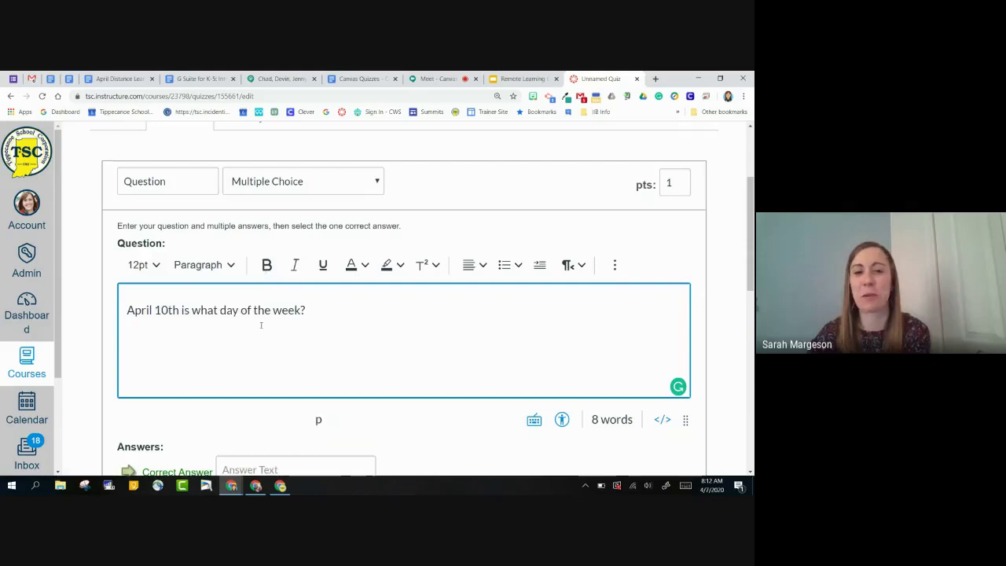
Step: Make only "April 10th" bold in the question text
drag(182, 311, 126, 311)
click(266, 266)
click(397, 320)
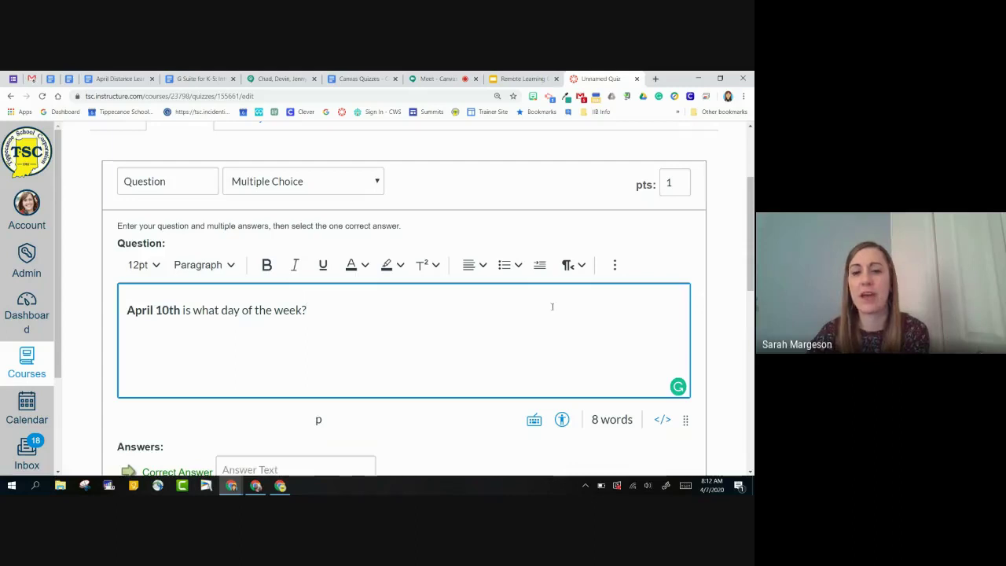
Step: Examine the additional editor tools for adding links, images, media and documents to the question
click(612, 267)
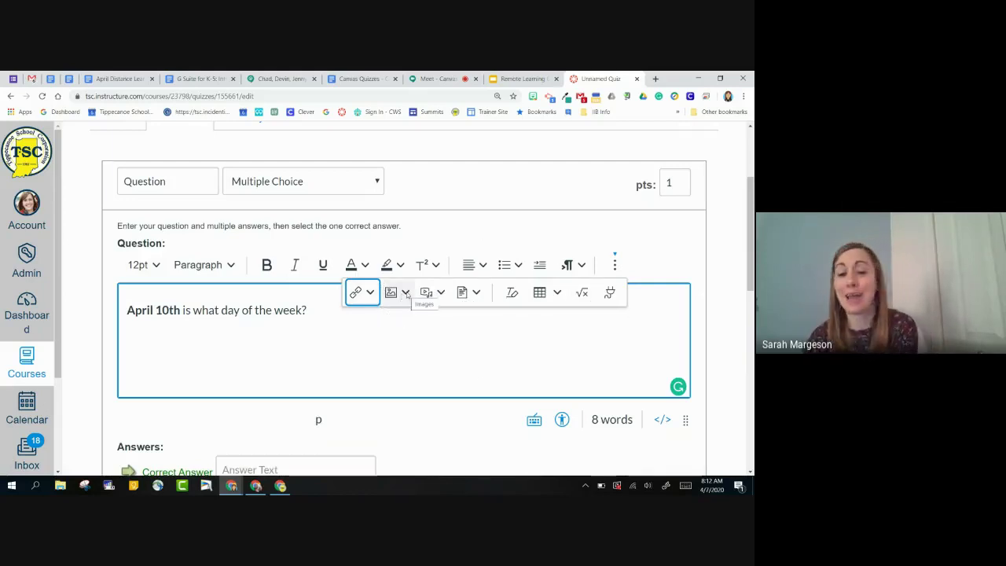
click(308, 309)
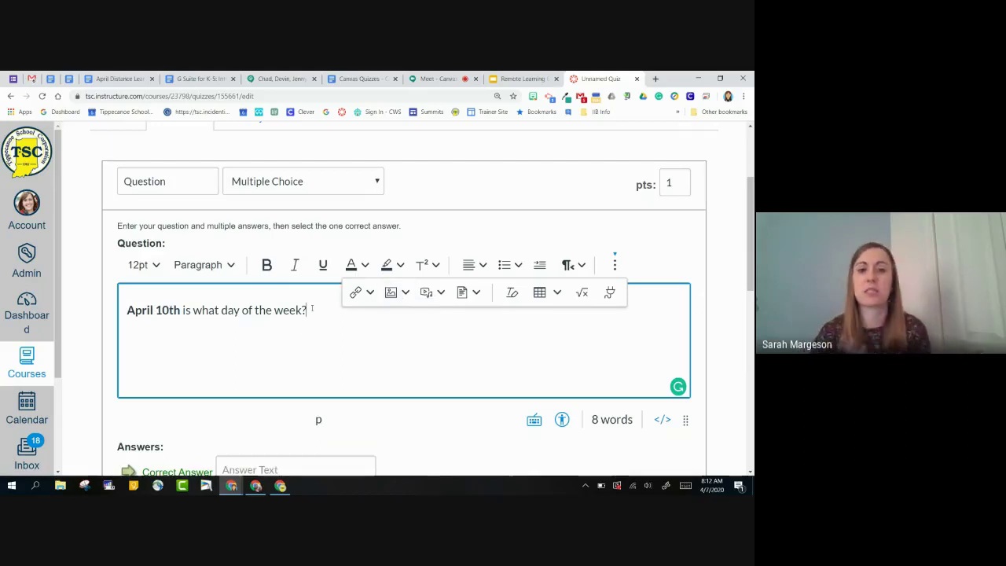
click(110, 330)
Step: Try the rich text editor for the correct answer and return to the plain answer field
scroll(180, 264, down, 1)
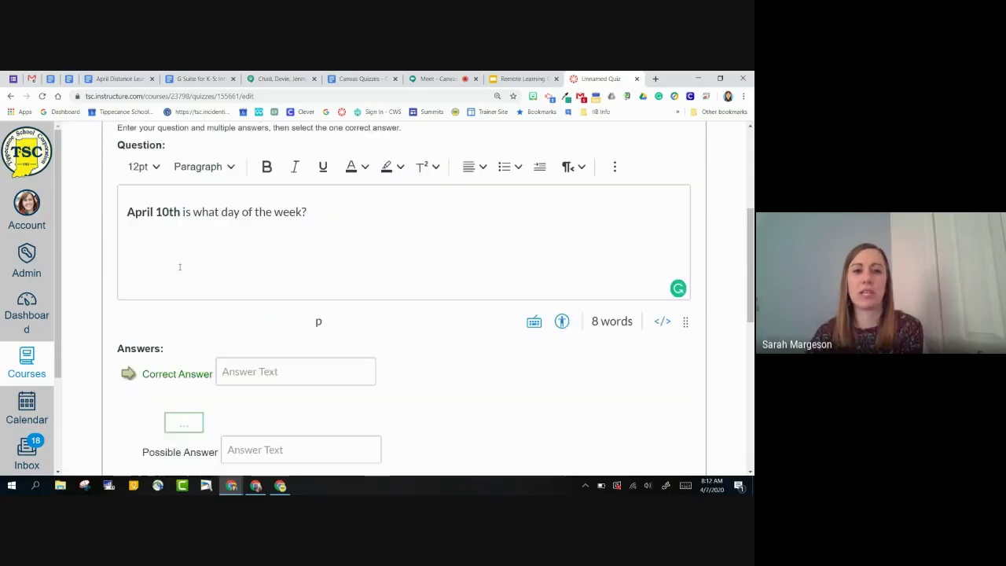
scroll(180, 268, down, 1)
scroll(149, 279, down, 1)
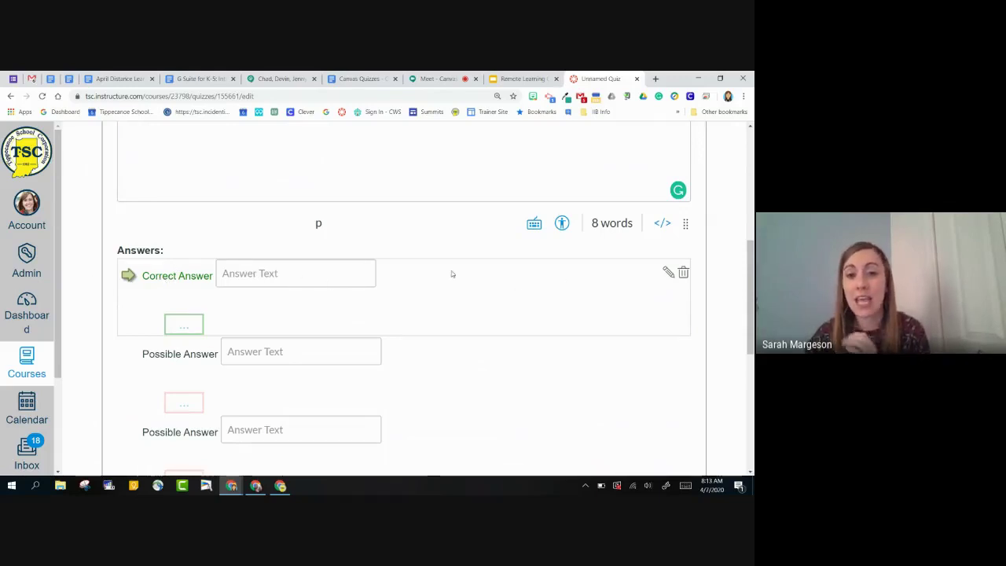
click(311, 273)
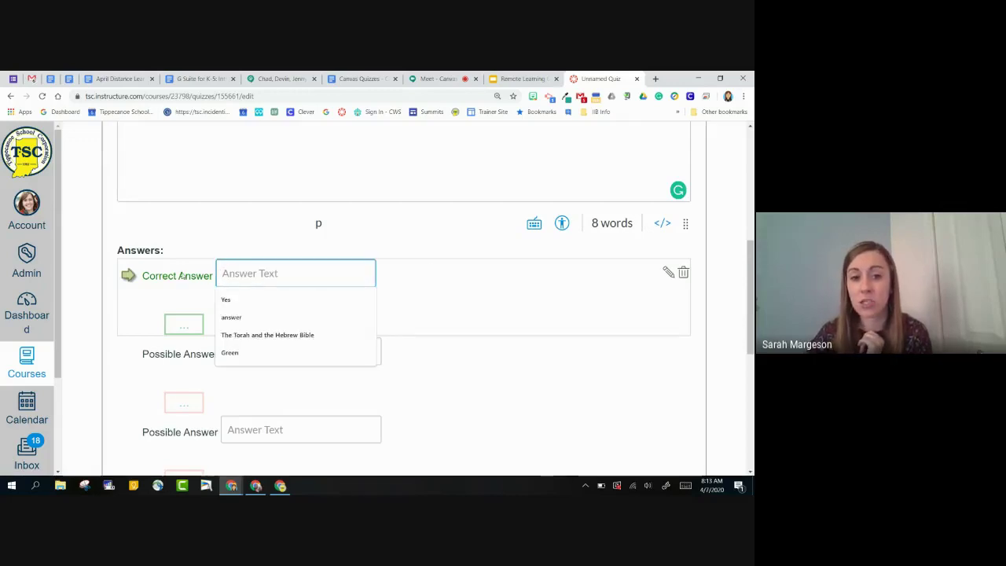
click(411, 277)
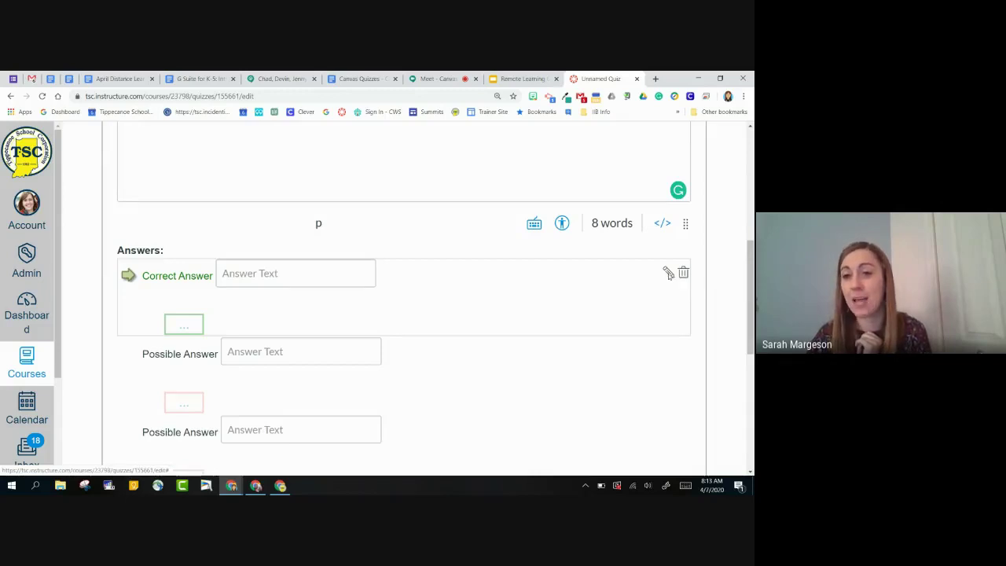
click(667, 272)
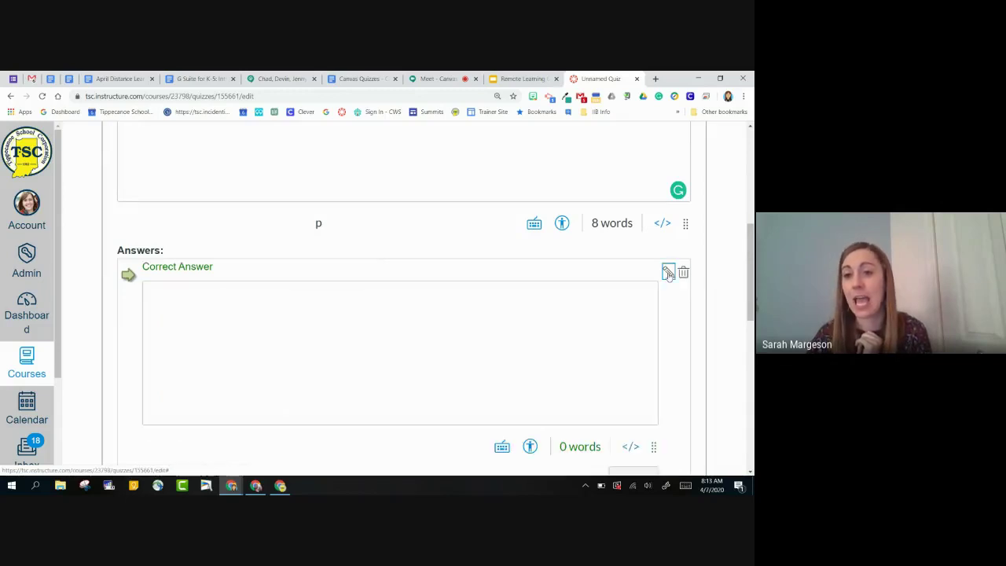
click(521, 338)
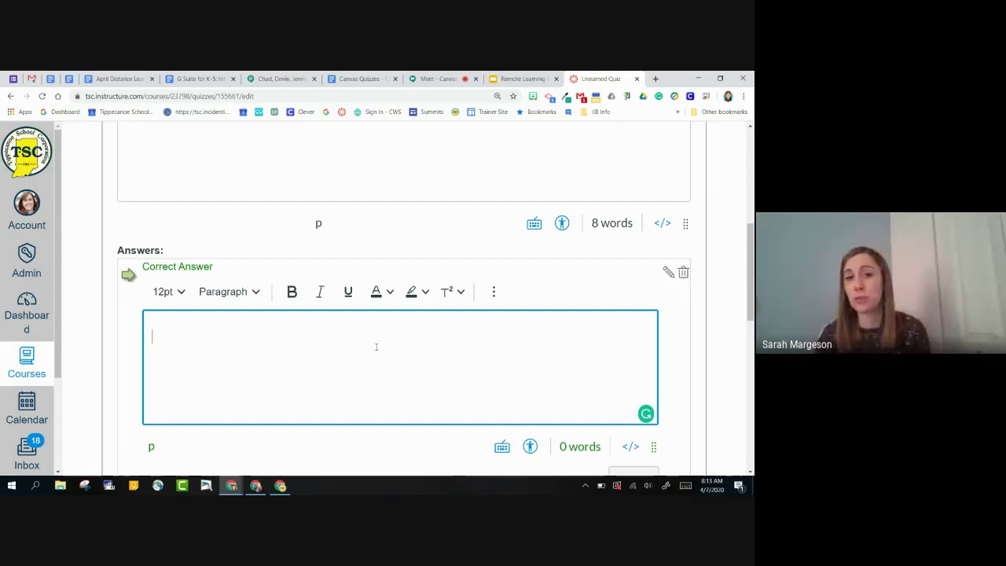
click(107, 277)
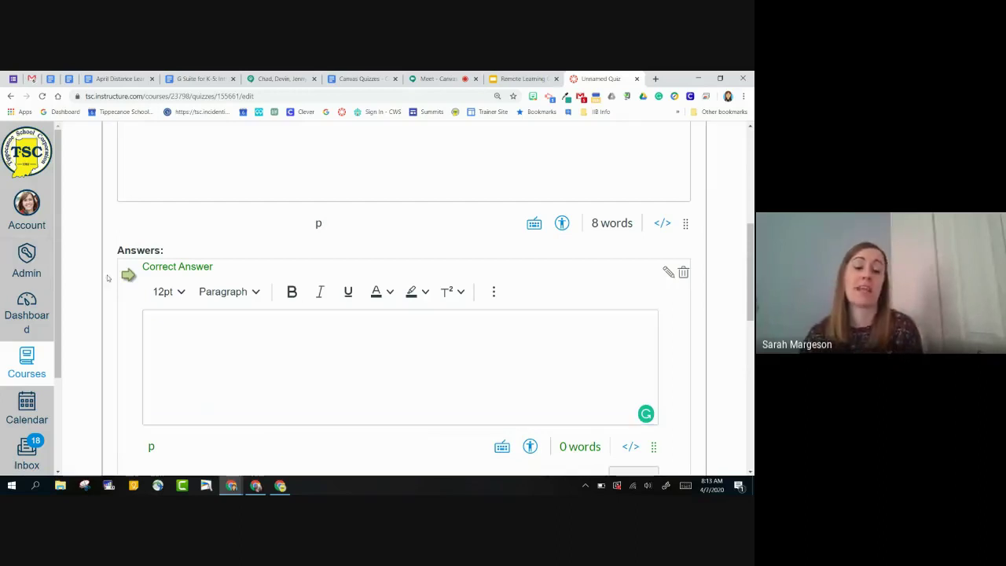
click(667, 273)
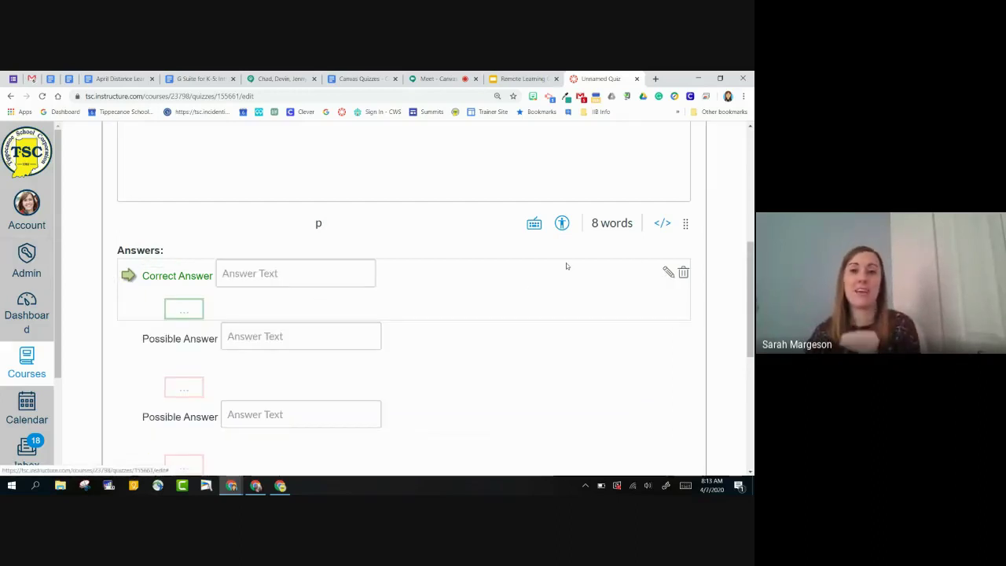
Step: Enter Friday as the correct answer and Saturday, Thursday and Wednesday as the other possible answers
click(272, 273)
text(Friday)
click(277, 338)
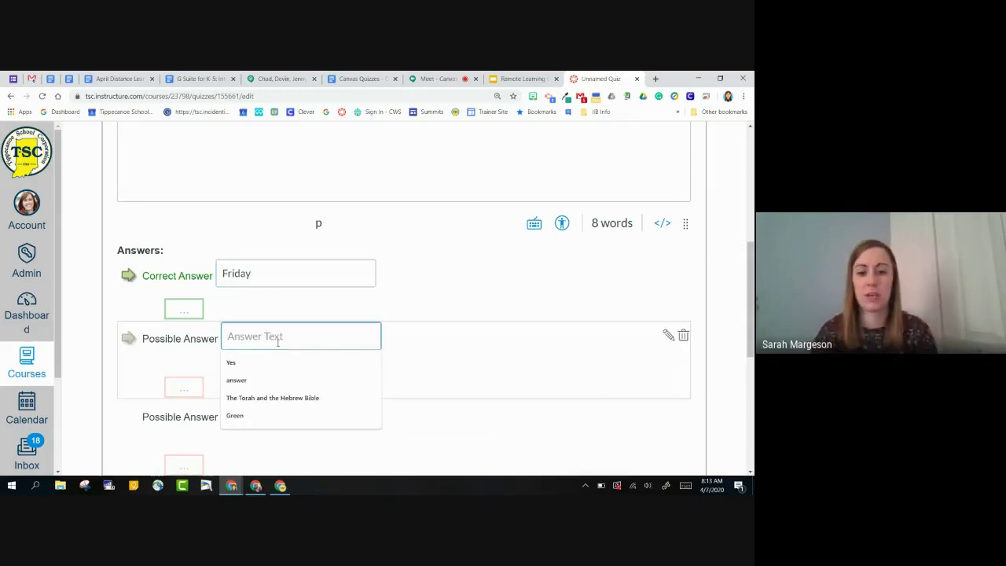
text(Saturday)
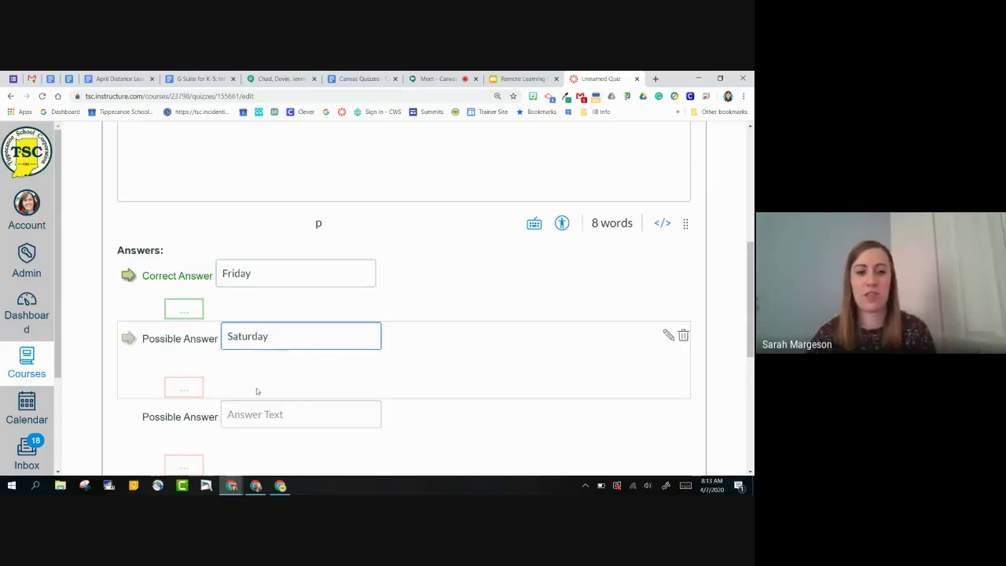
click(259, 414)
text(Thursd)
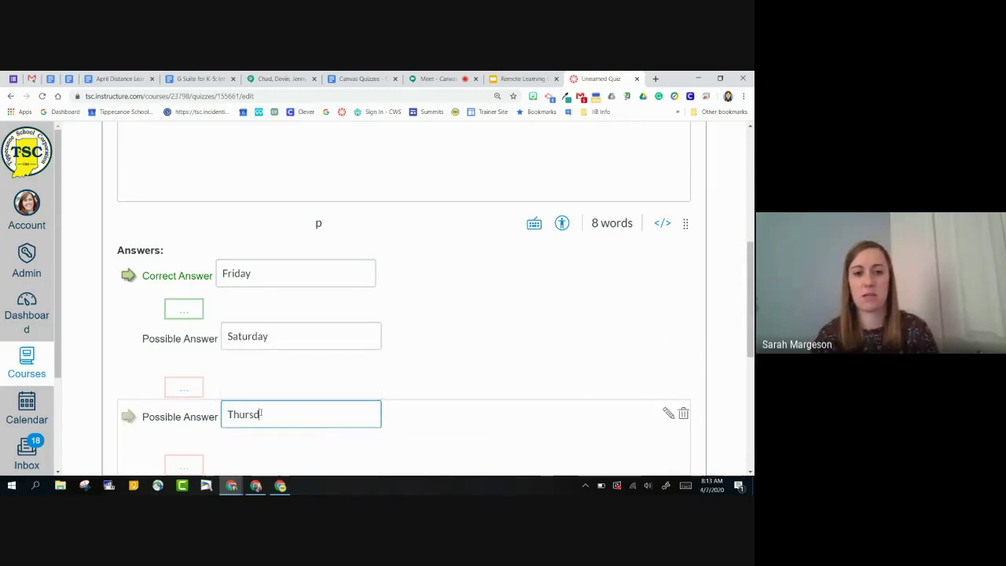
scroll(283, 364, down, 2)
click(270, 395)
text(Wednesday)
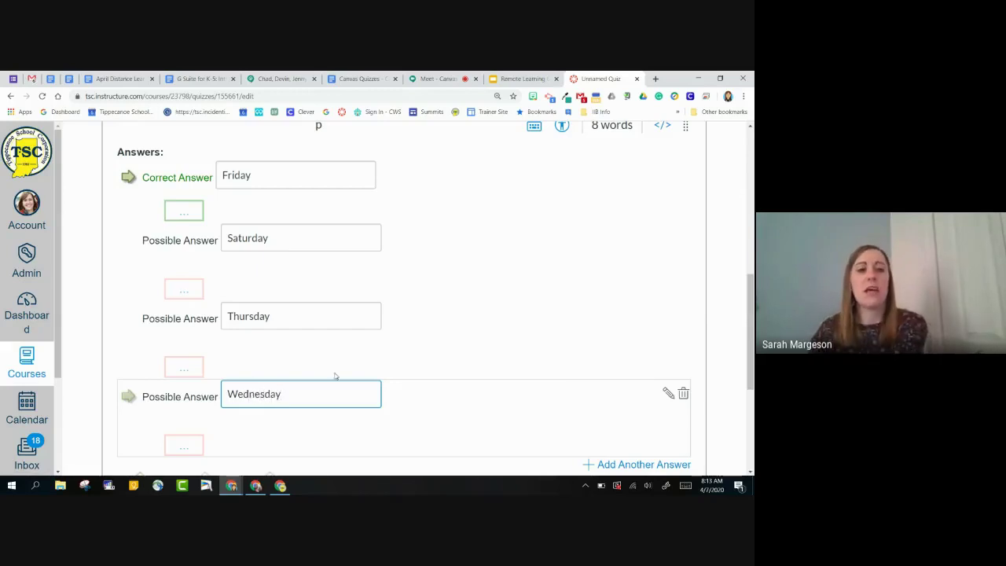
Step: Check the answers and their comment boxes, and save the multiple-choice question to the quiz
scroll(234, 228, down, 2)
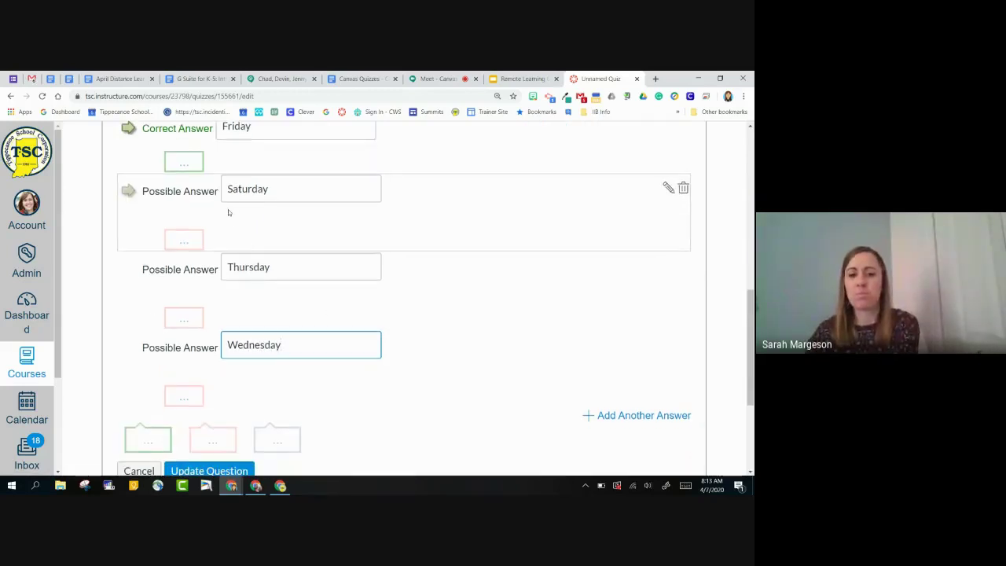
scroll(232, 216, down, 1)
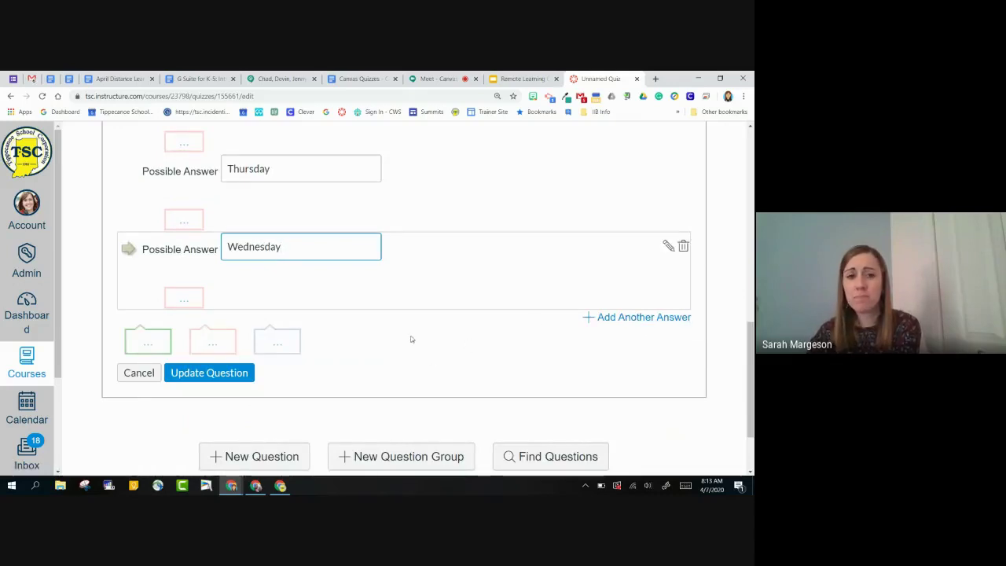
scroll(410, 340, up, 2)
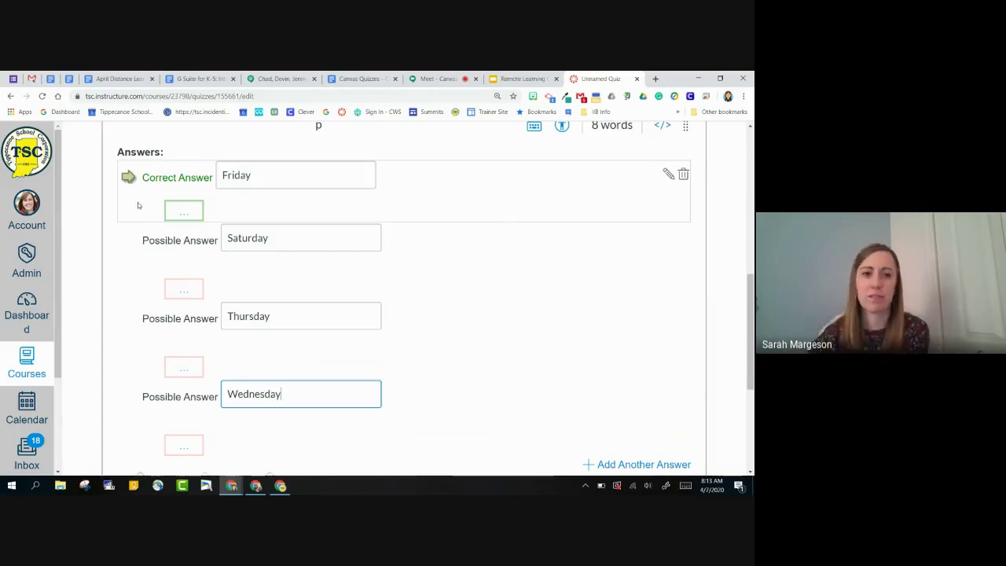
scroll(339, 220, down, 2)
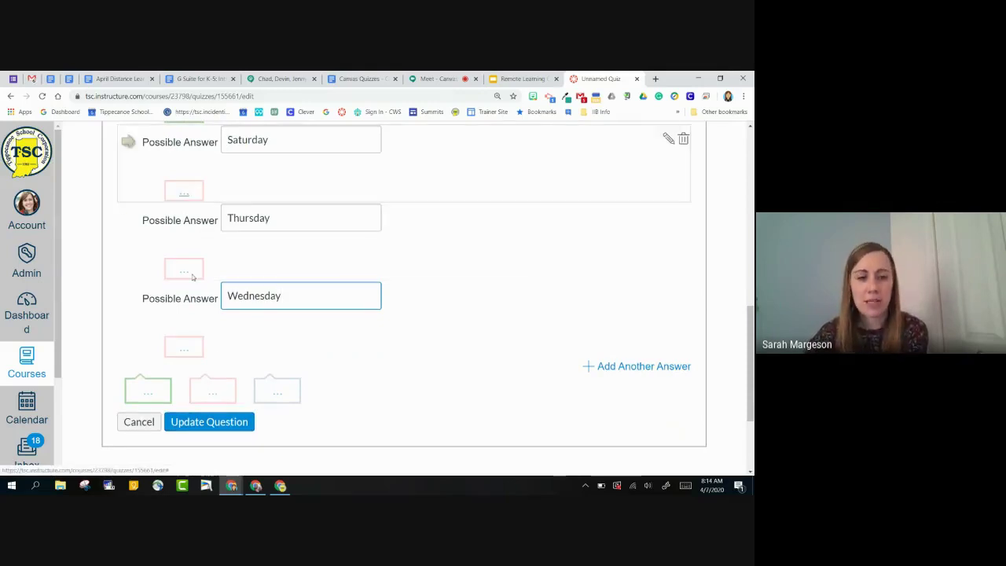
scroll(198, 233, up, 3)
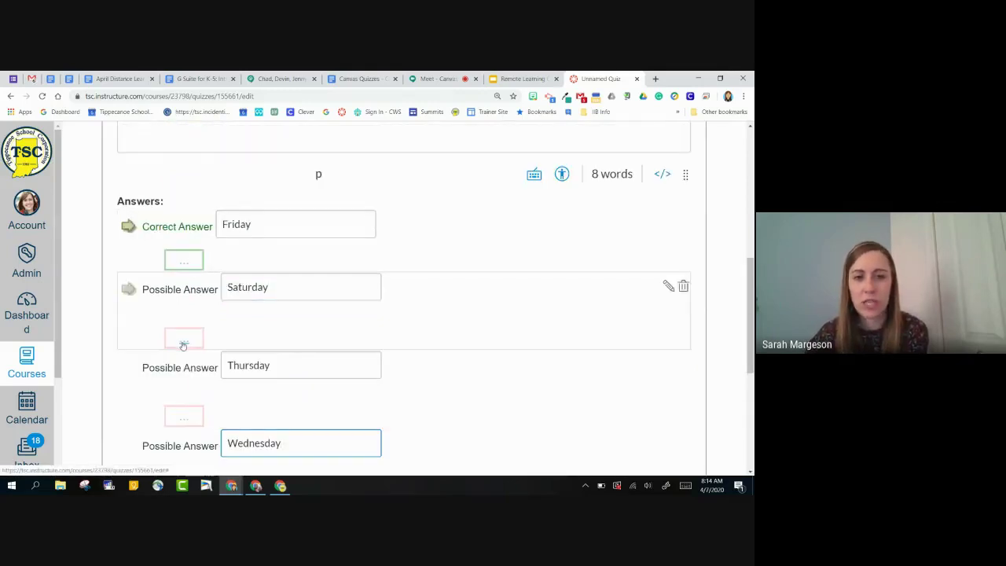
scroll(212, 334, down, 1)
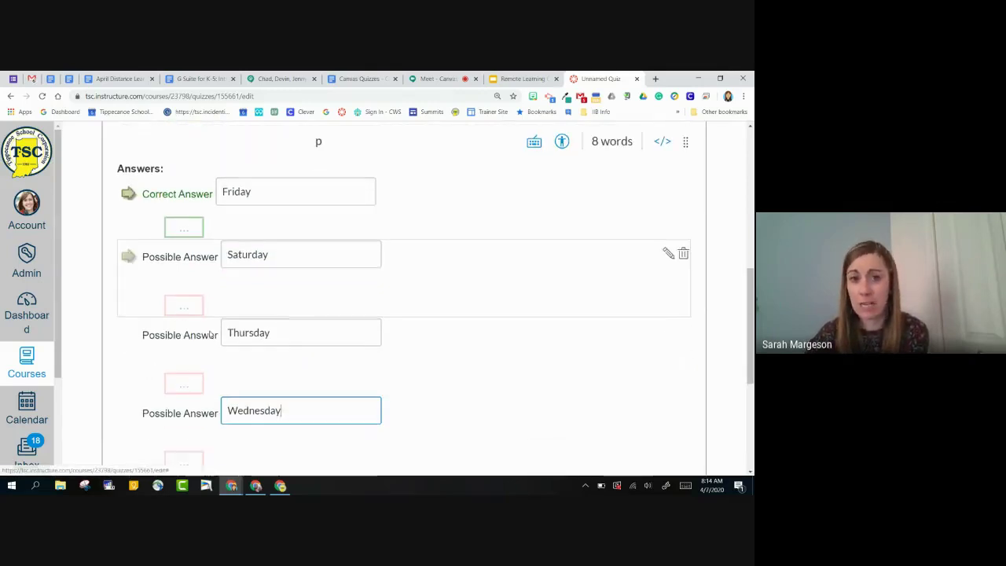
scroll(211, 335, down, 1)
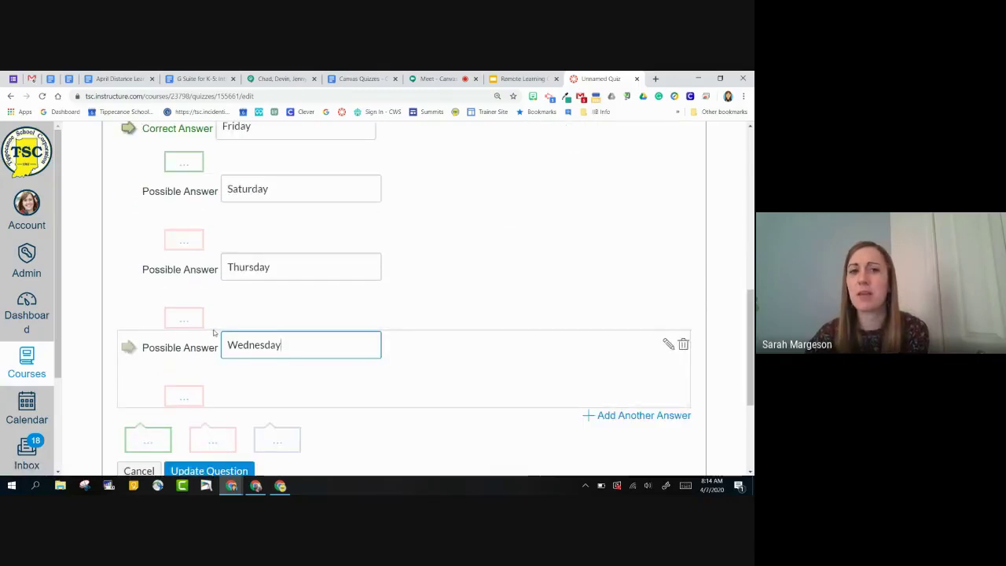
scroll(209, 330, down, 1)
click(187, 423)
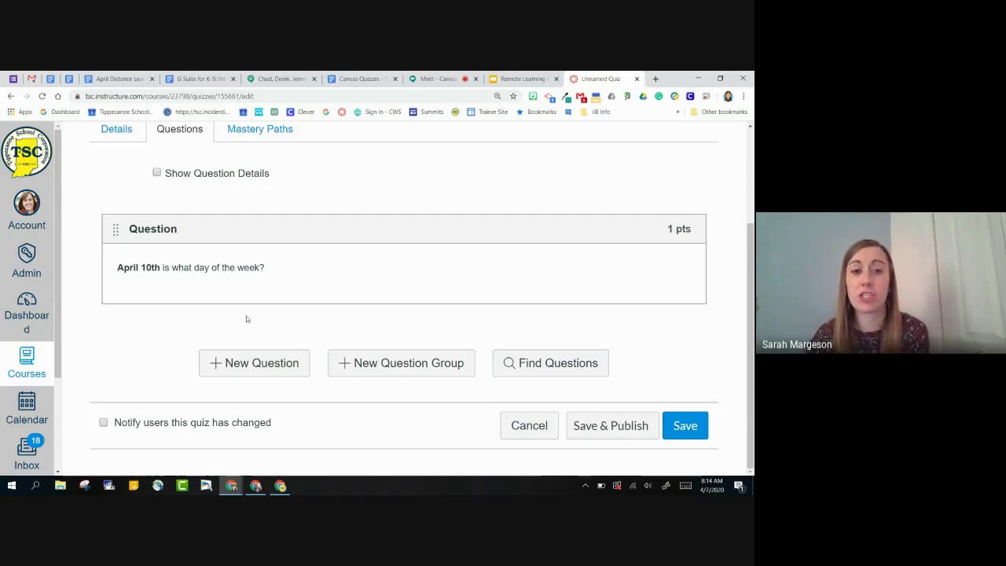
Step: Add a True/False question with the statement "The last day of school is May 15th."
mouse_move(252, 215)
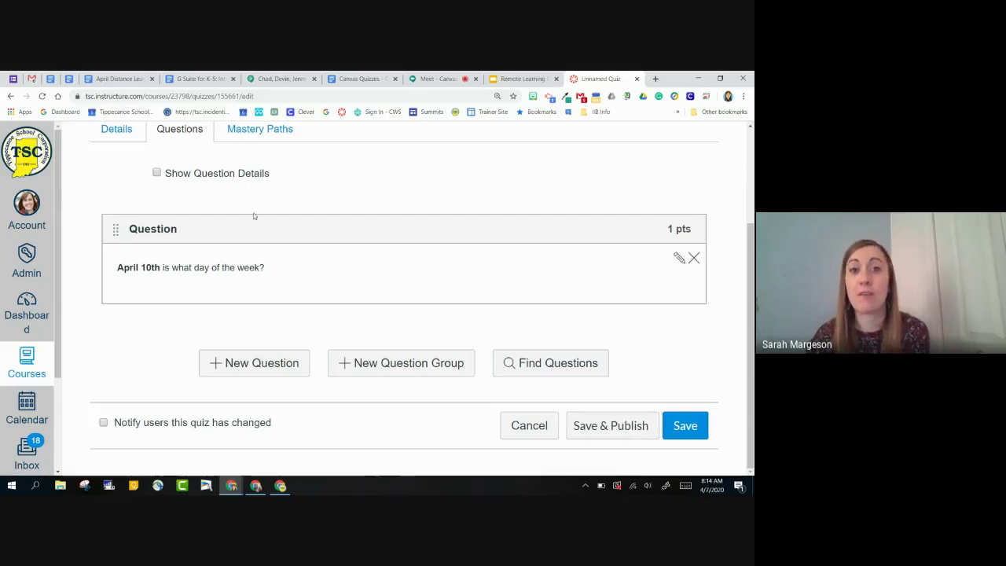
click(279, 362)
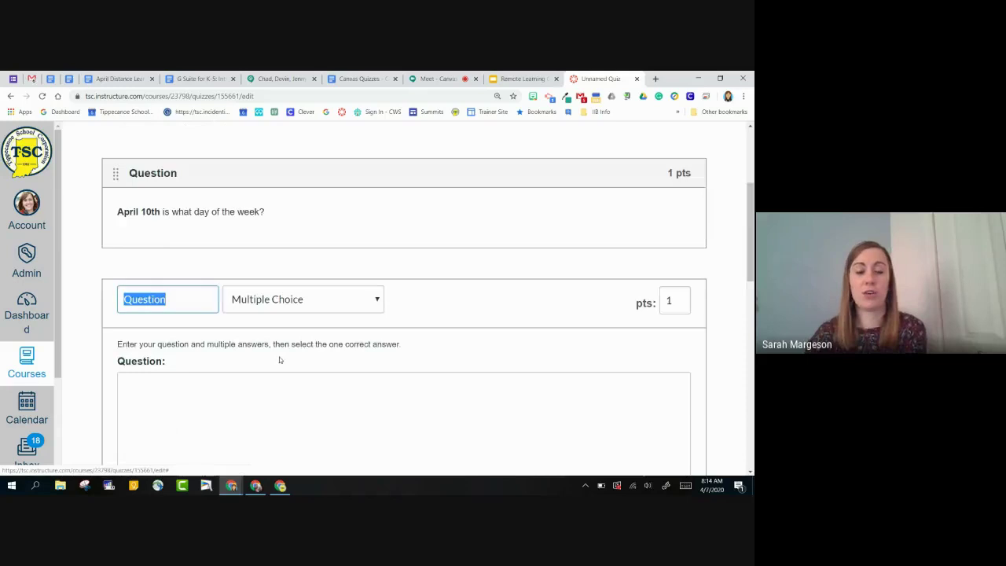
click(289, 310)
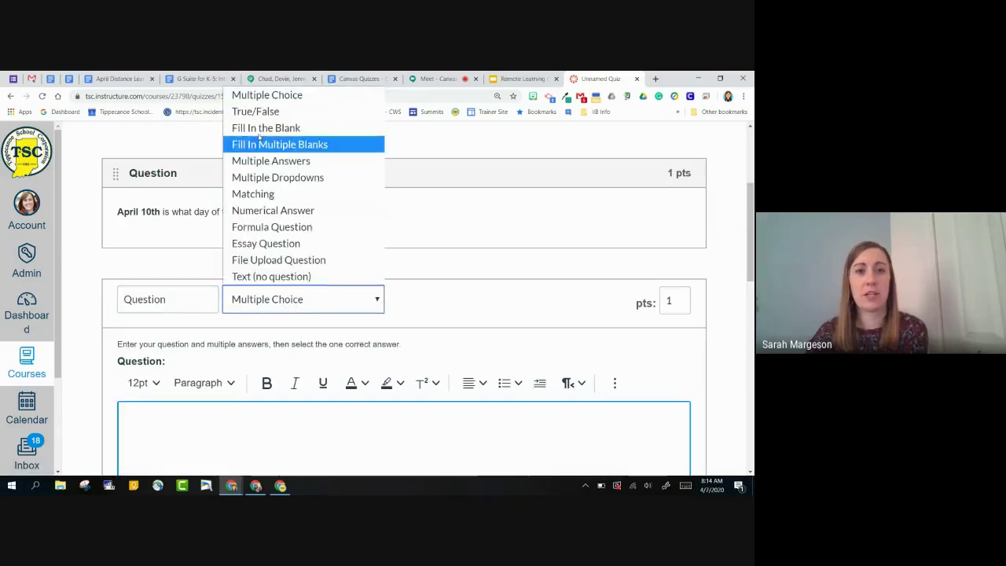
click(255, 111)
scroll(180, 322, down, 1)
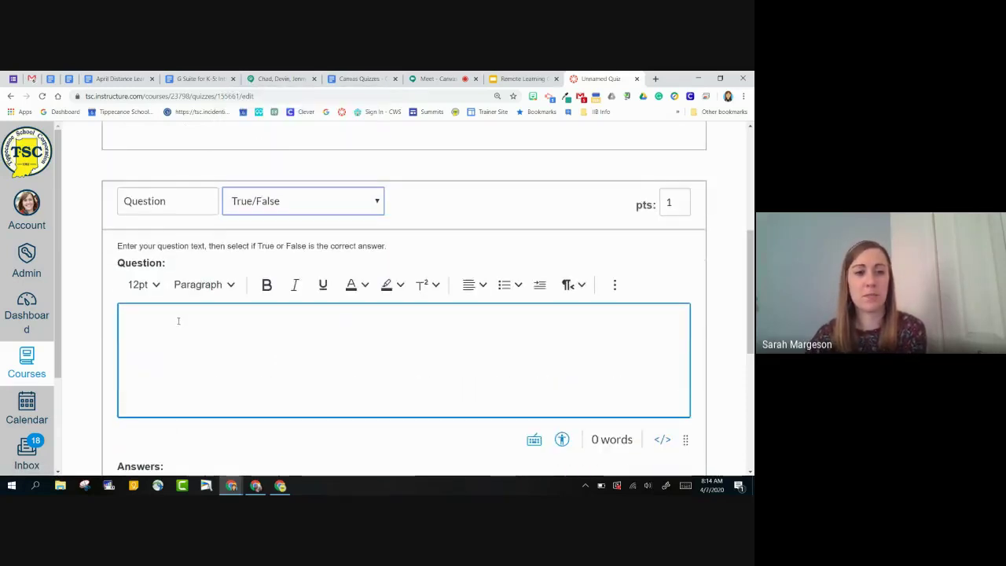
click(179, 321)
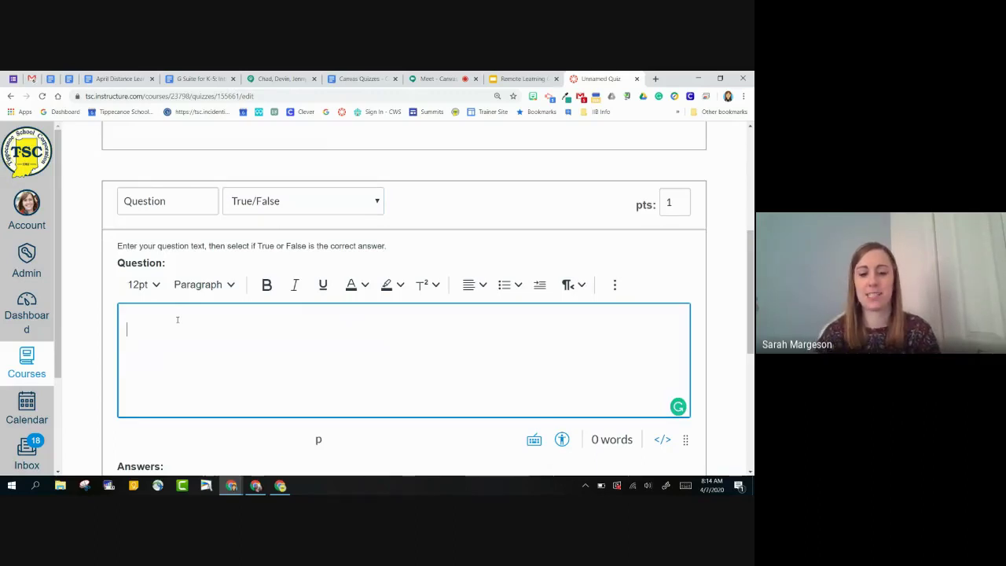
text(The last day of school is May 15th.)
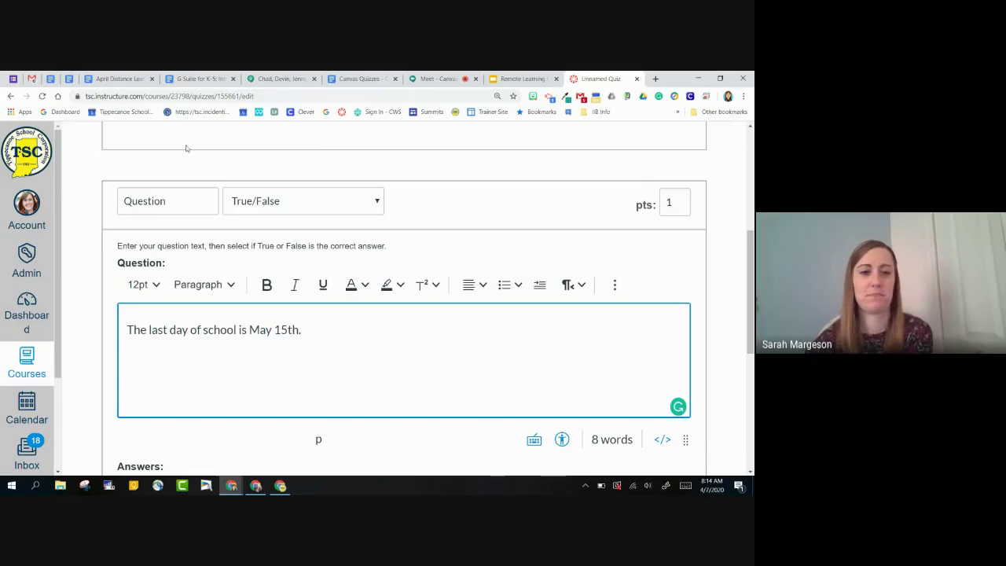
Step: Try marking False as the correct answer, and switch back to True
scroll(178, 338, down, 2)
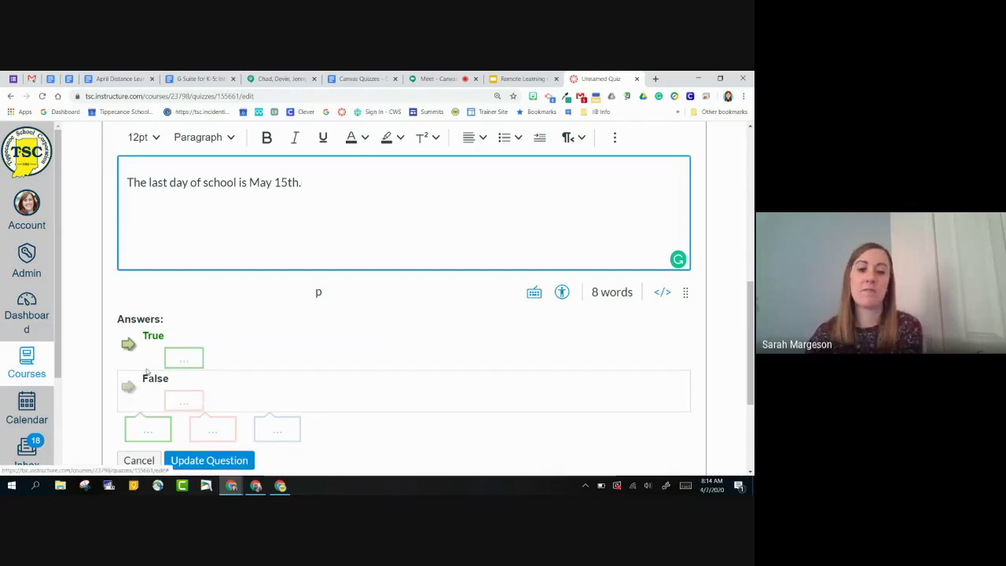
scroll(131, 377, down, 2)
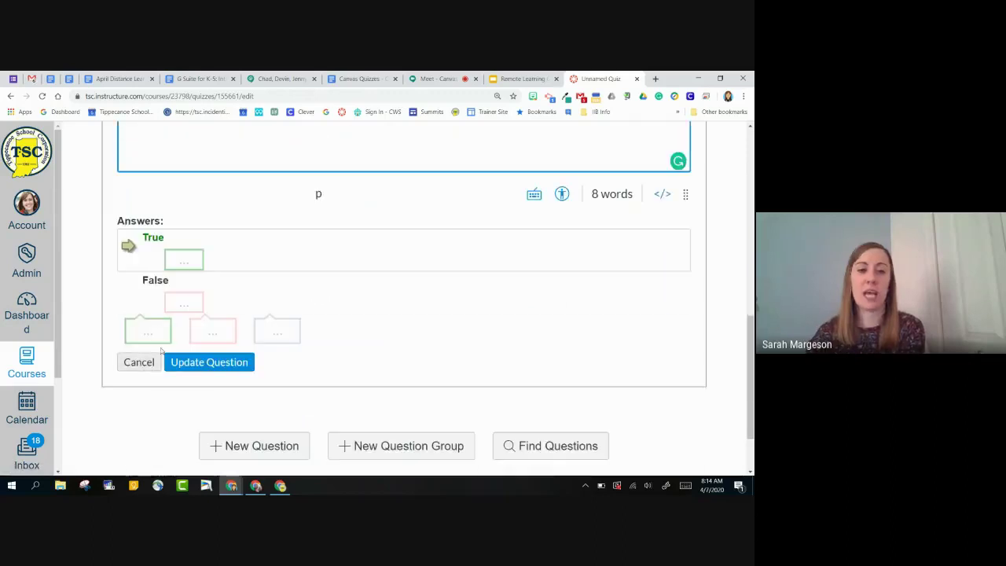
click(128, 288)
click(129, 244)
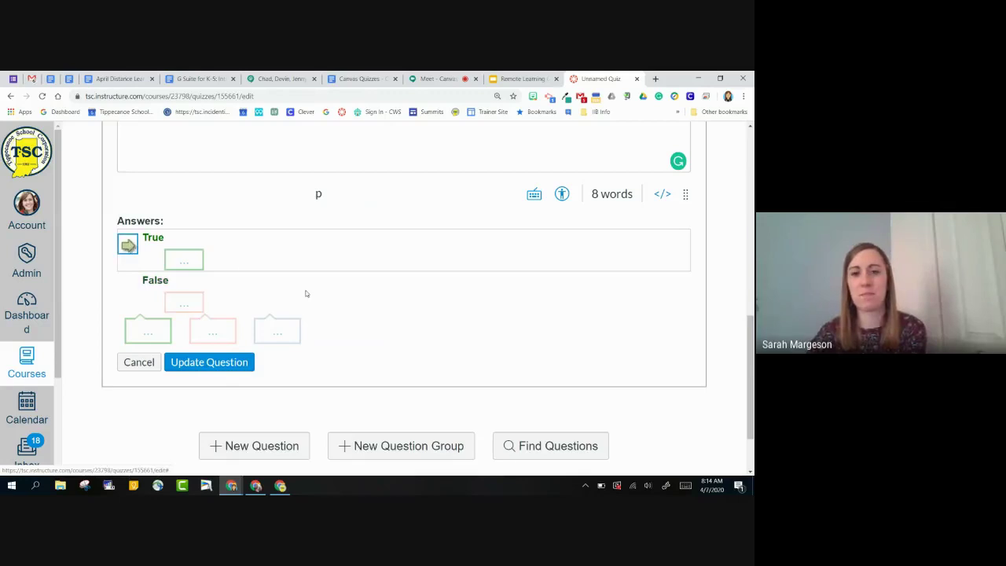
Step: Change the date in the statement to May 16th and save the question with False as the correct answer
scroll(317, 341, up, 2)
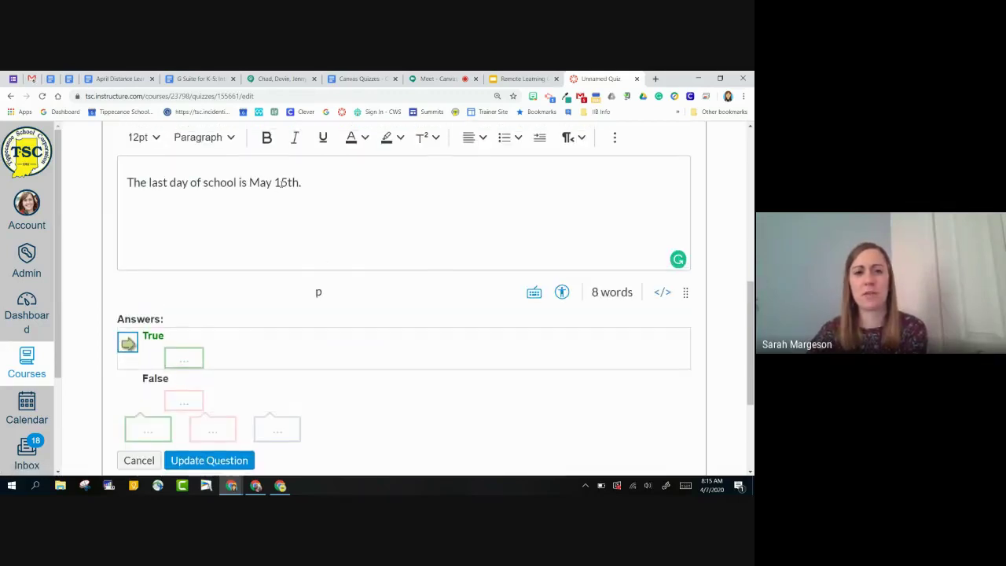
drag(289, 182, 281, 182)
text(6)
scroll(304, 321, down, 1)
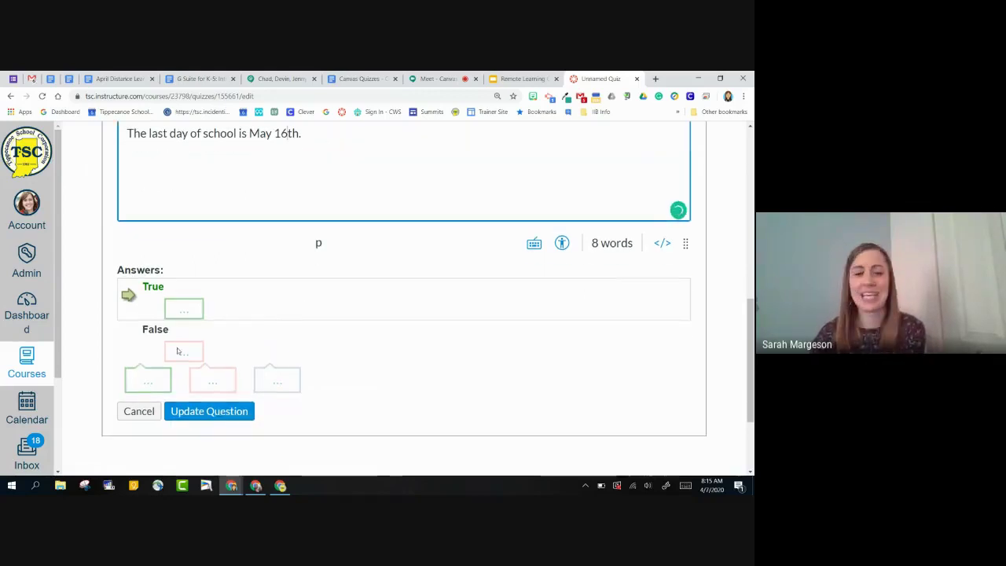
click(128, 336)
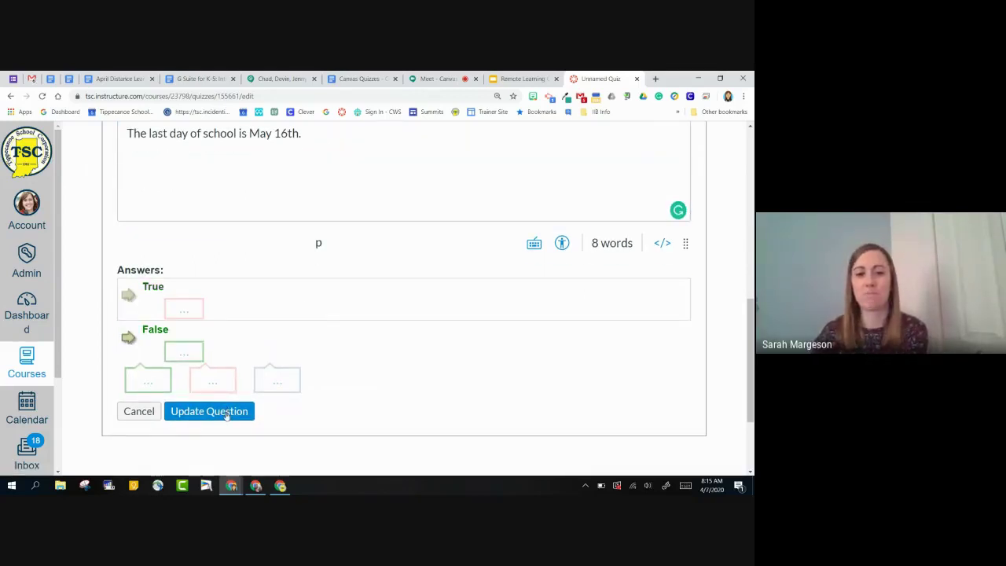
click(227, 412)
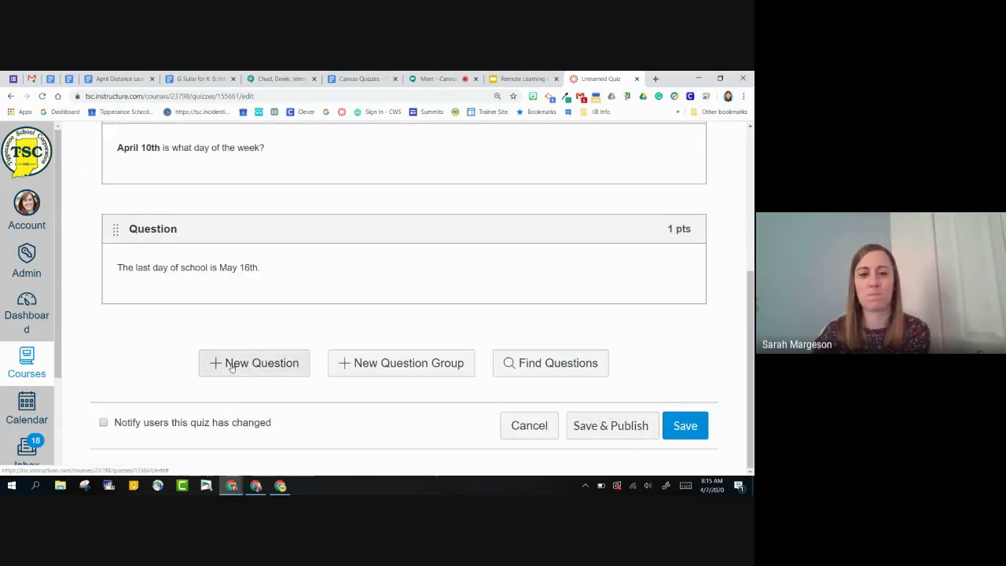
Step: Add a Fill In Multiple Blanks question reading "Roses are [color1], violets are [color2]"
click(233, 376)
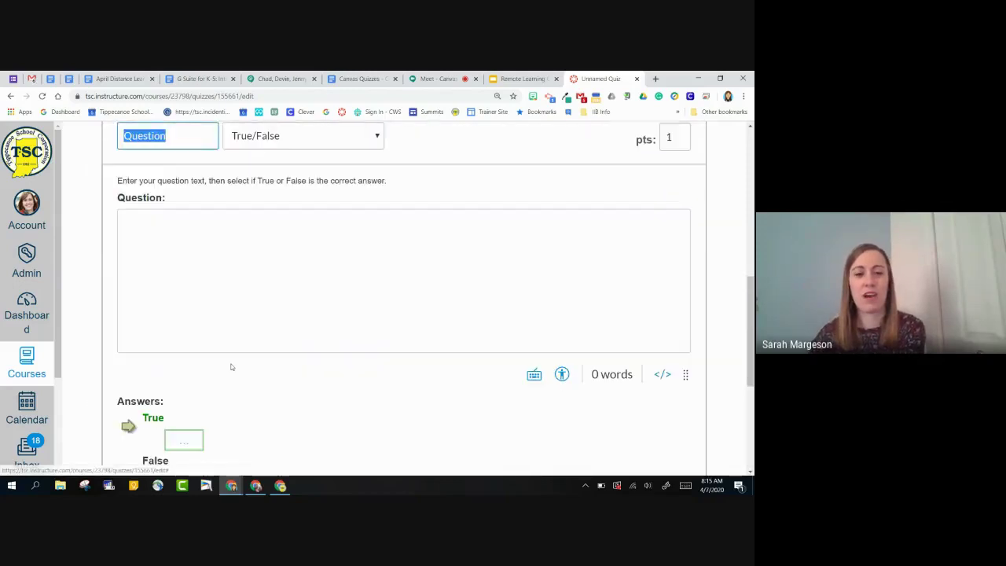
click(253, 139)
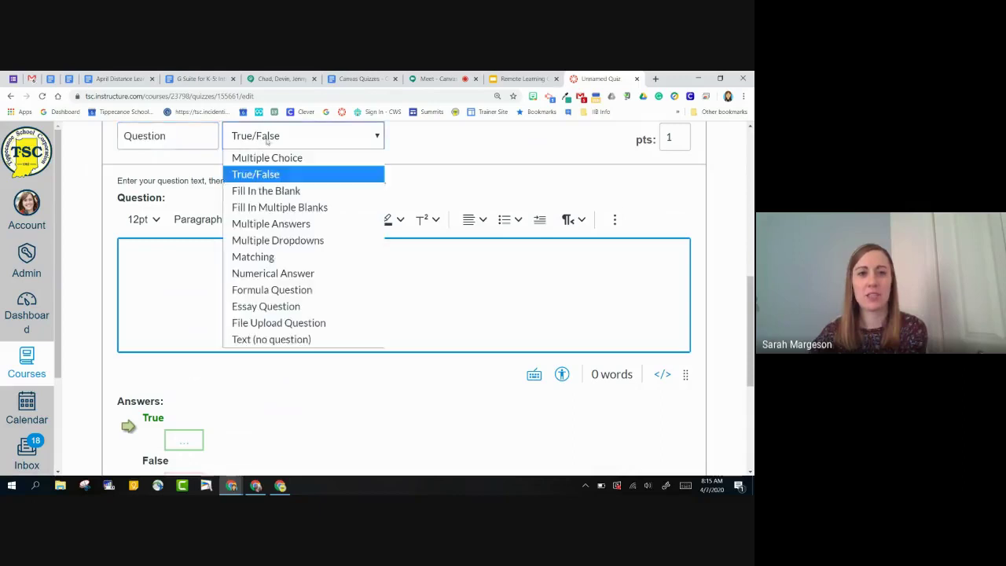
click(277, 208)
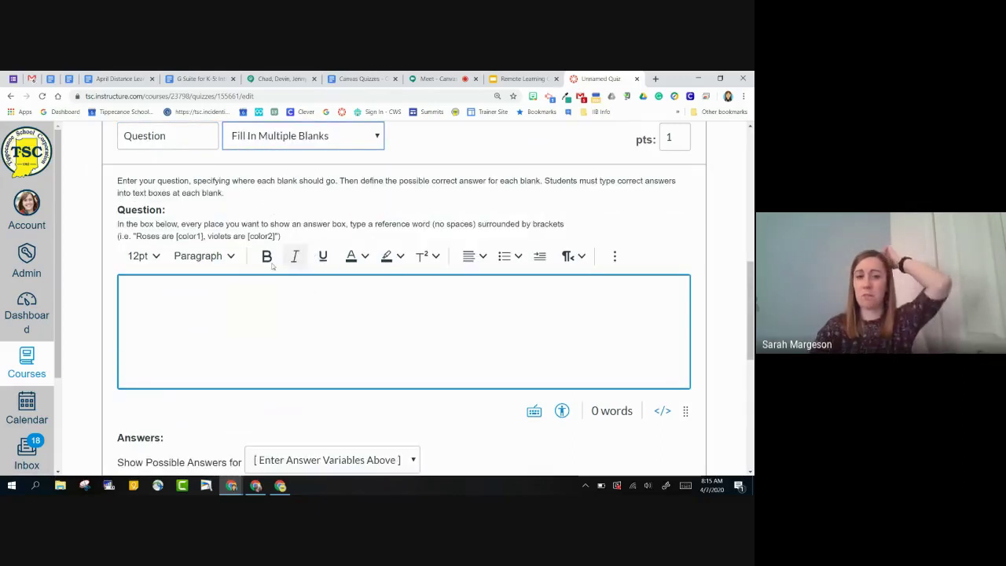
click(187, 288)
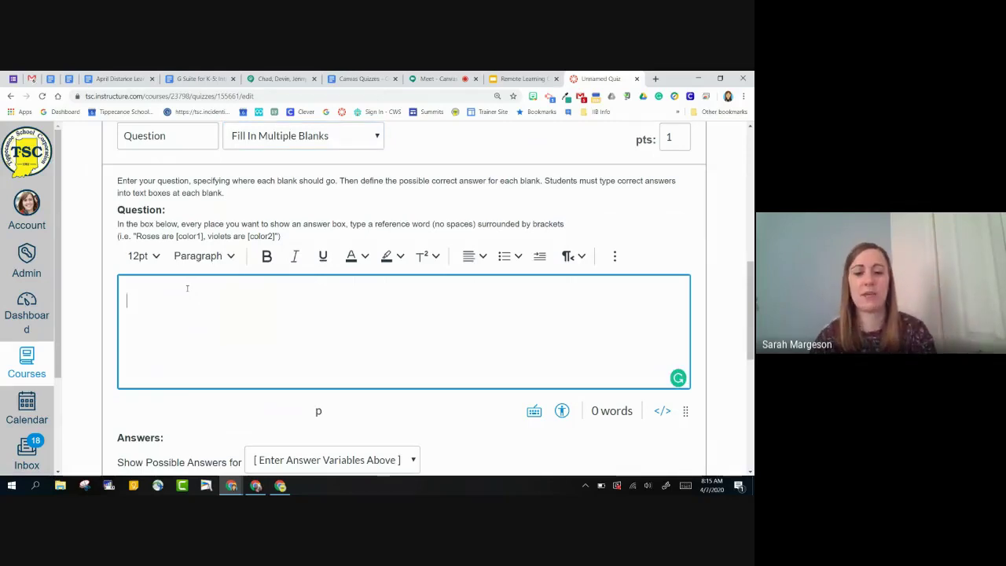
text(Roses)
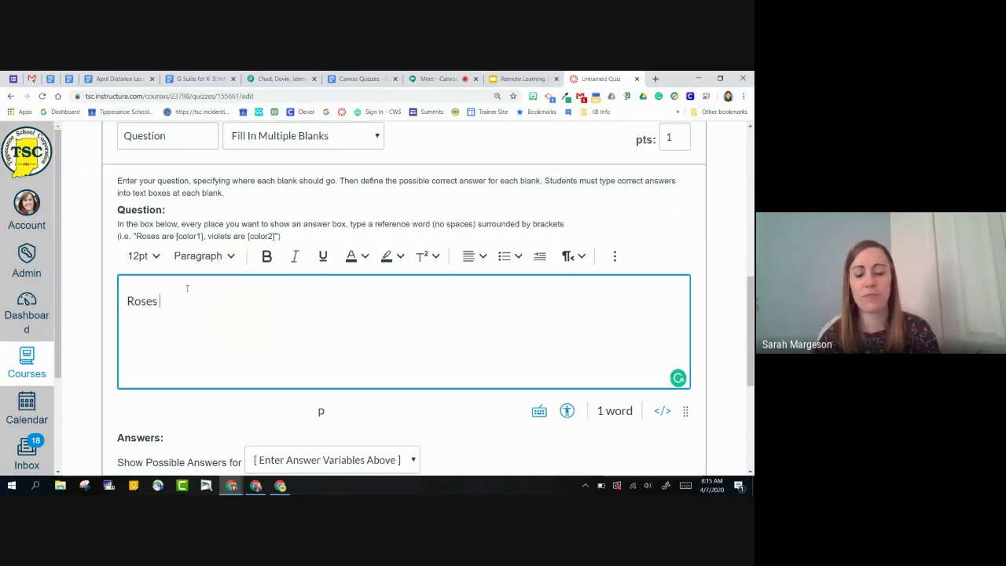
text( are [)
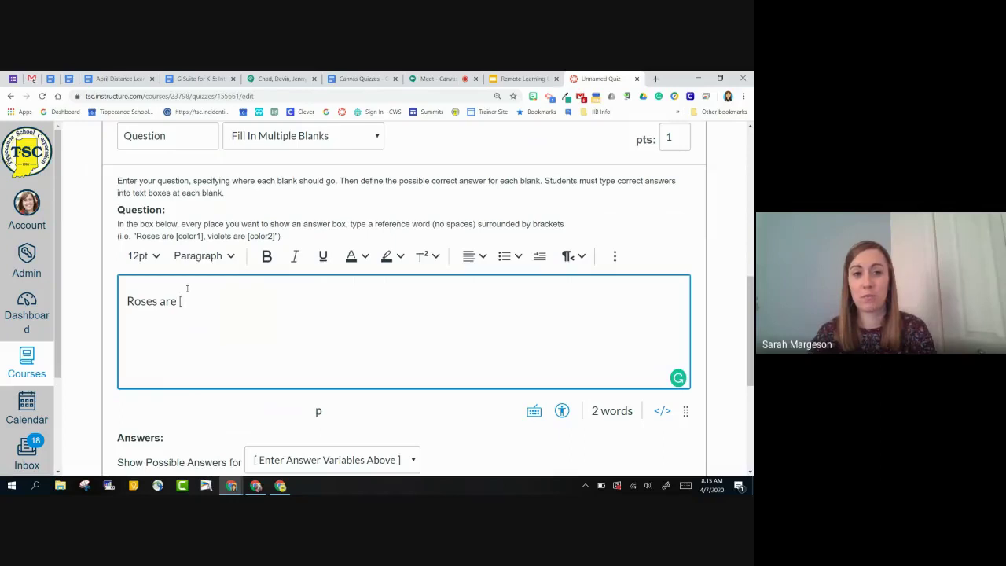
text(color1)
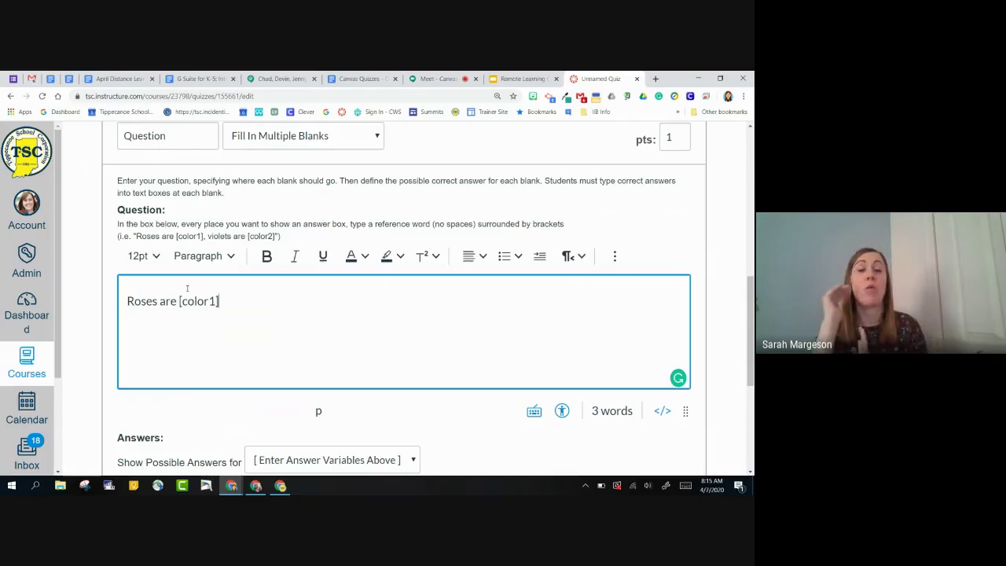
text(, violets)
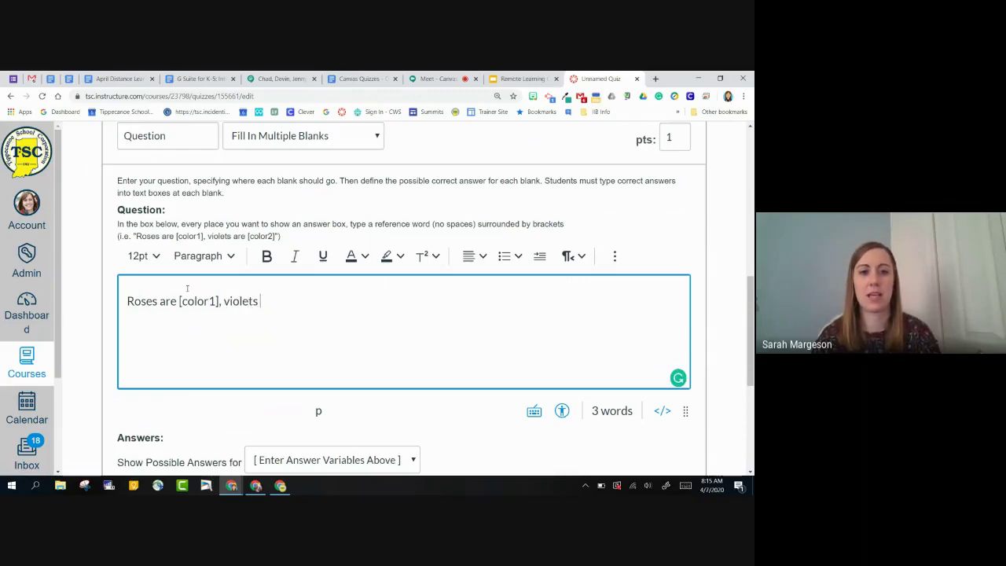
text( are [color2])
Step: Enter red as the first possible answer for the color1 blank
scroll(197, 253, down, 1)
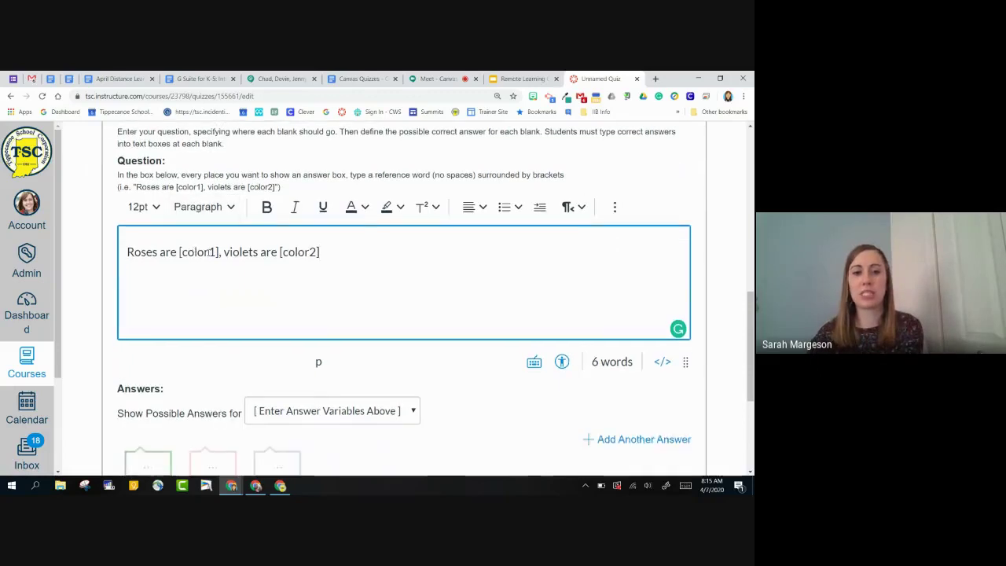
click(210, 365)
scroll(185, 230, down, 2)
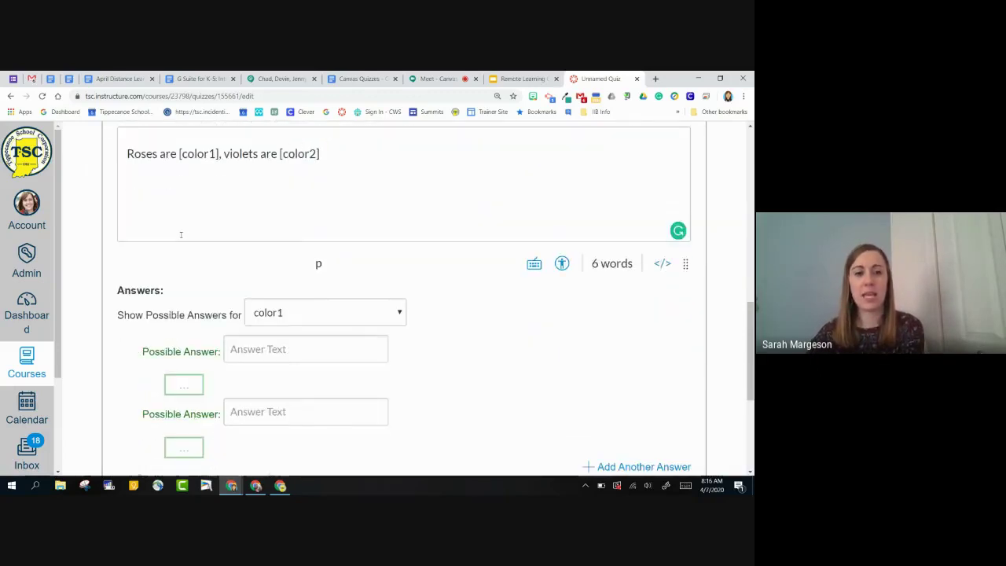
scroll(271, 311, down, 1)
click(262, 300)
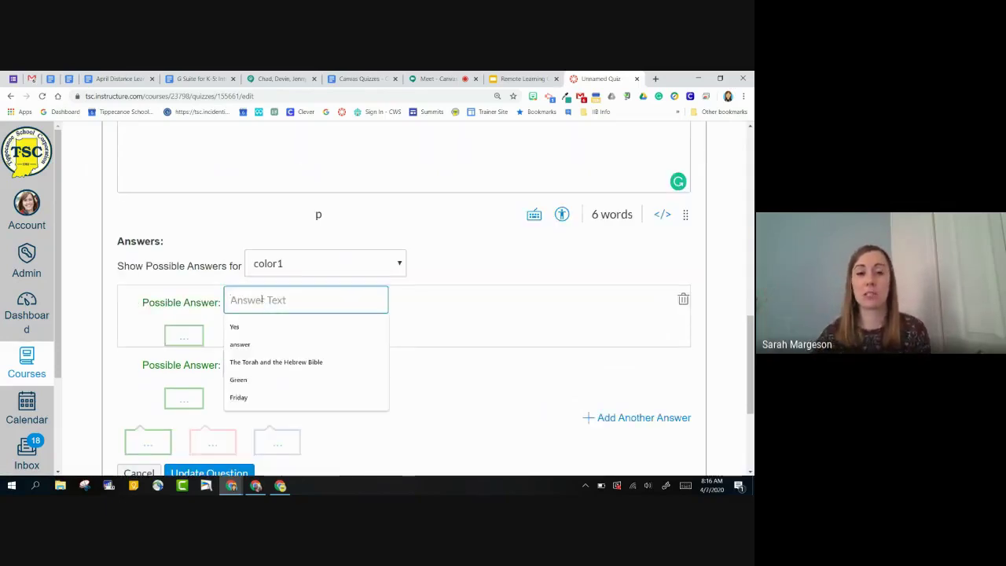
text(red)
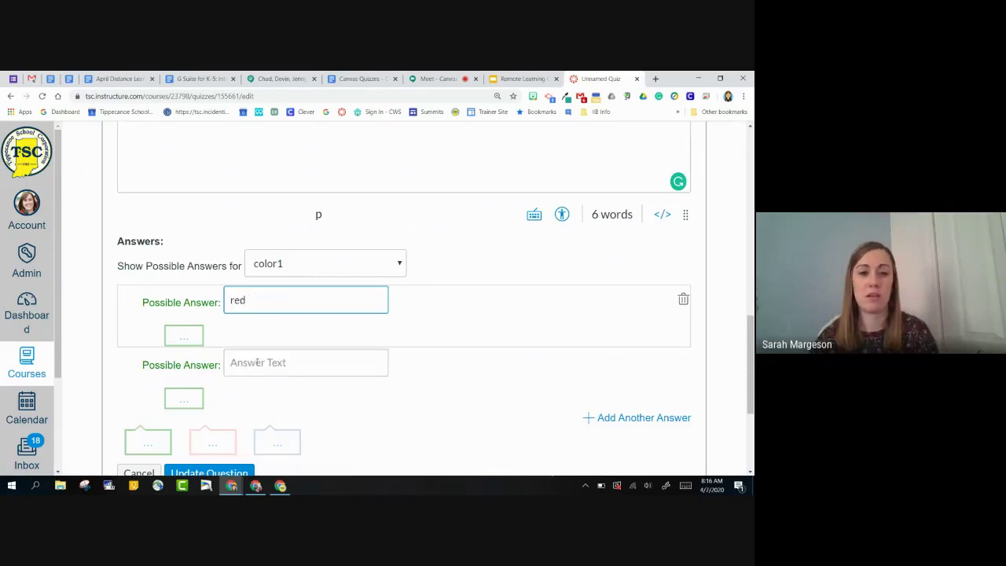
Step: Try pink and blue as additional possible answers for the color1 blank
click(257, 362)
text(pink)
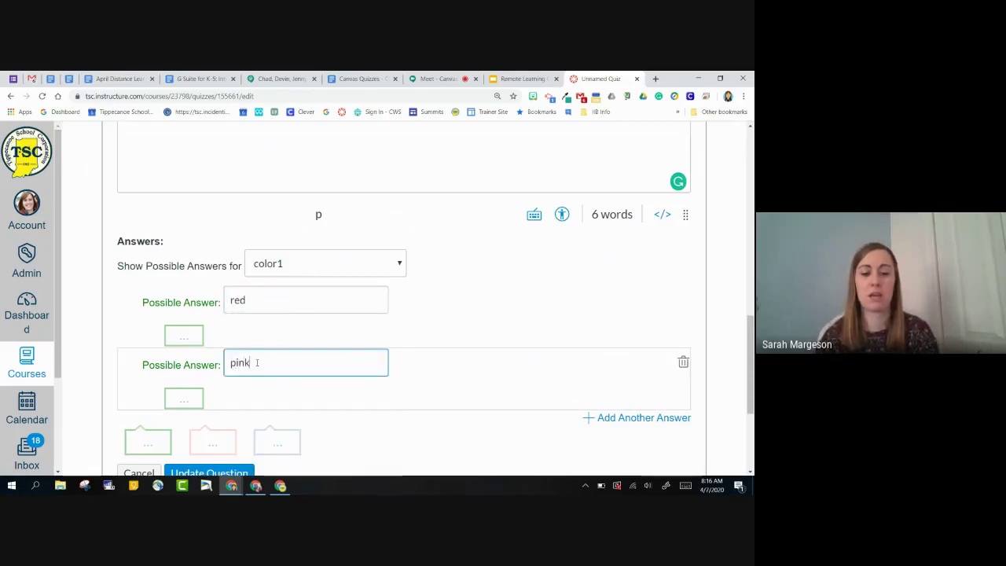
scroll(503, 382, down, 1)
click(604, 373)
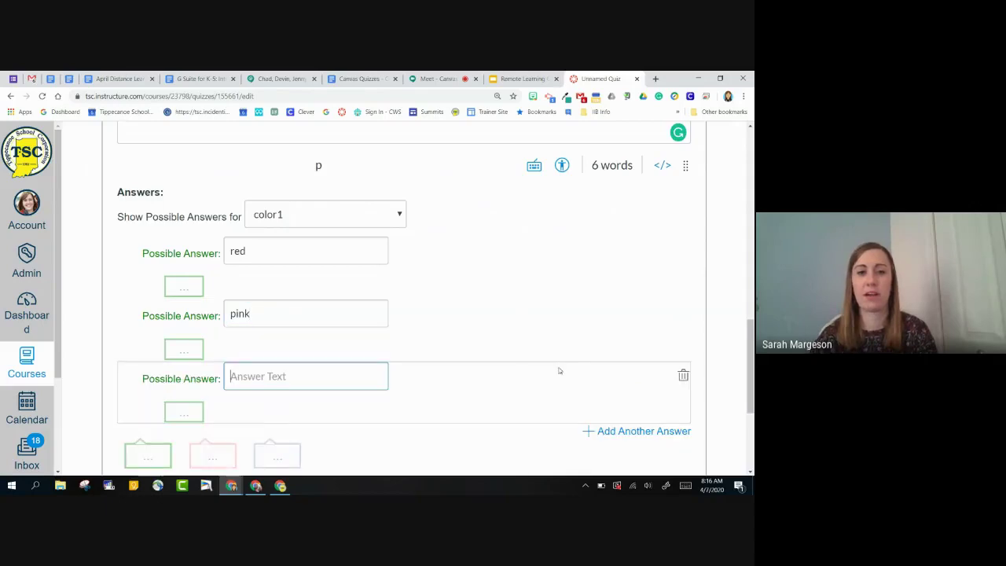
click(299, 376)
text(blu)
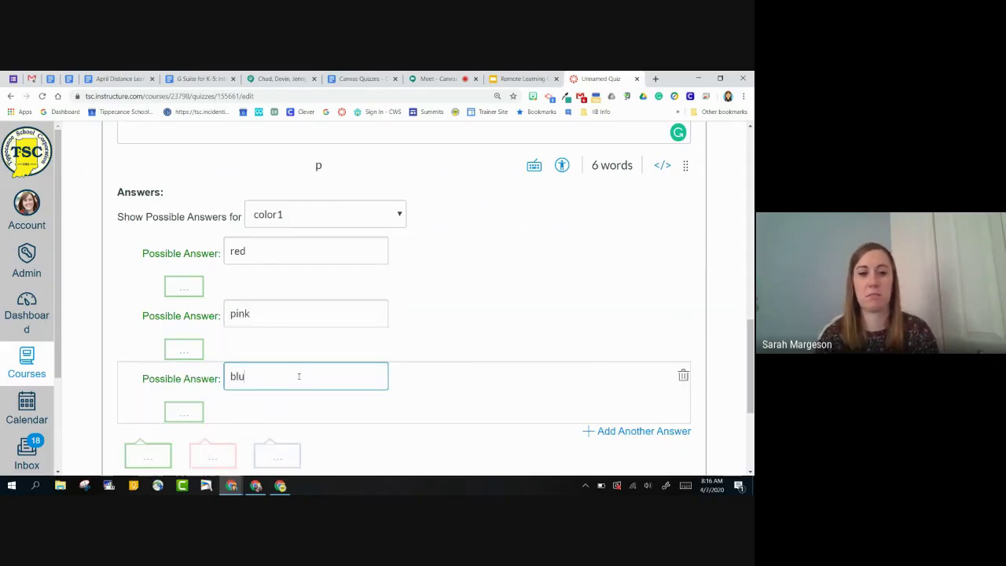
text(e)
Step: Delete the blue and pink possible answers of the color1 blank, keeping only red
scroll(293, 287, up, 1)
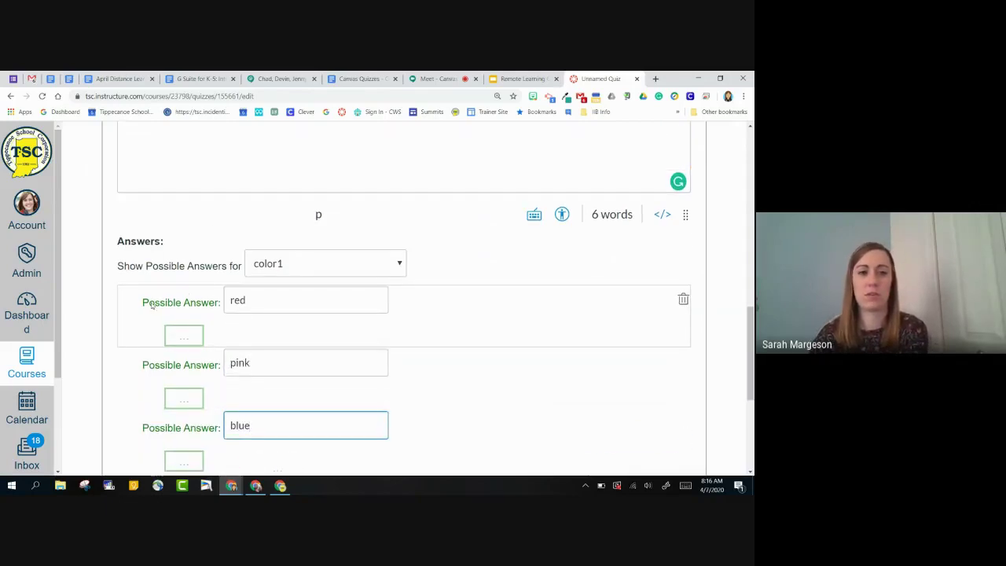
click(155, 305)
scroll(319, 295, down, 1)
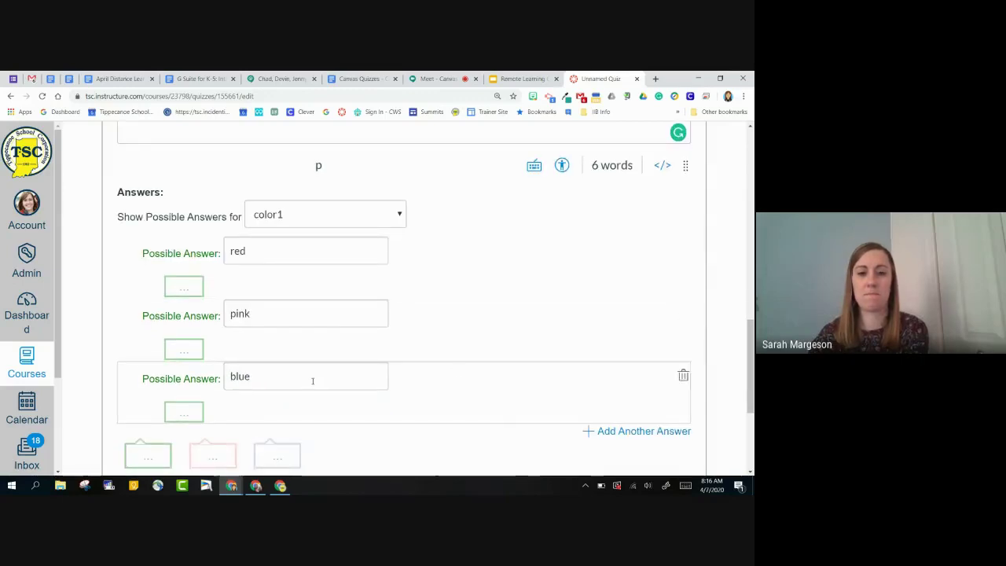
click(683, 376)
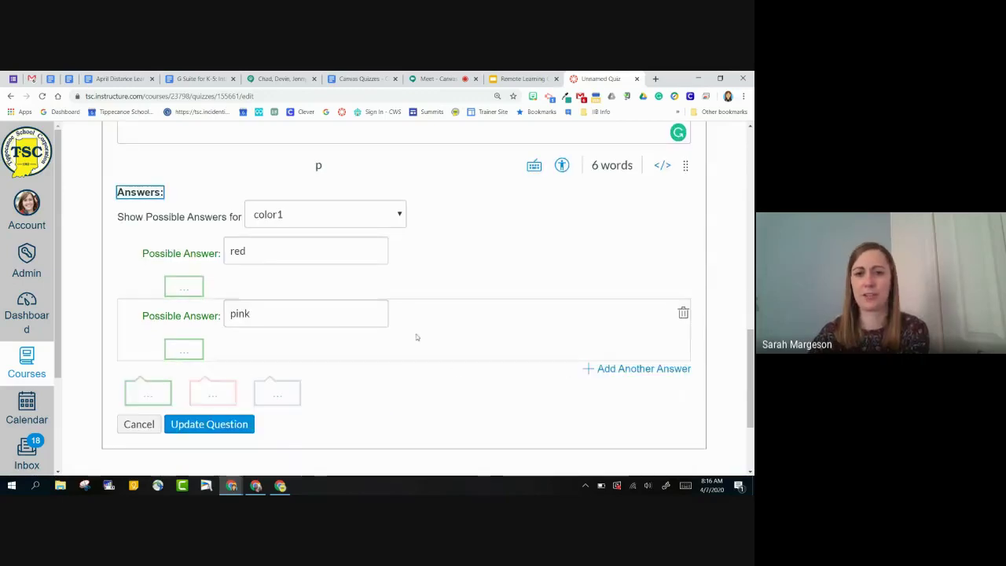
click(683, 313)
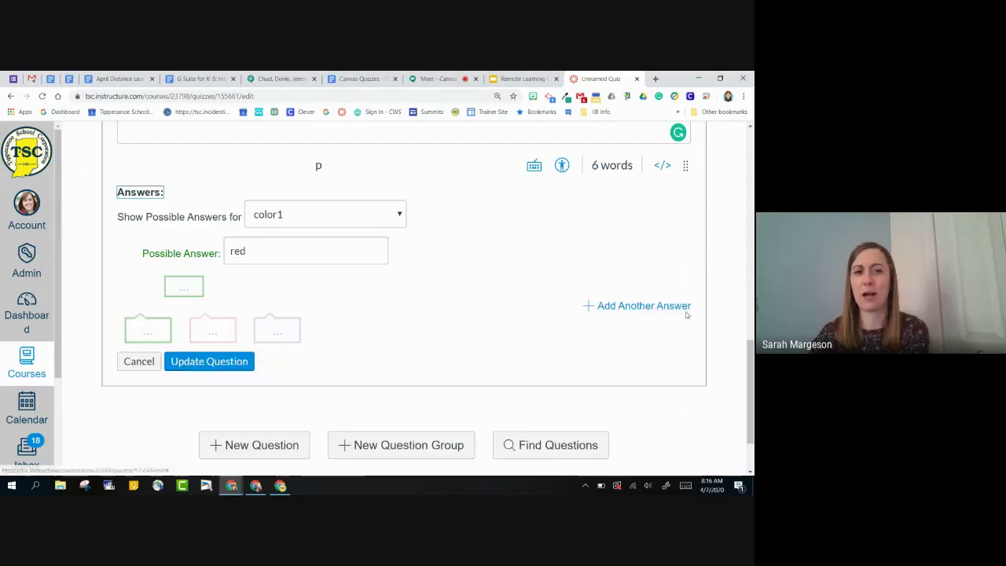
Step: Switch to the color2 blank and enter blue as its first possible answer
click(362, 213)
click(268, 253)
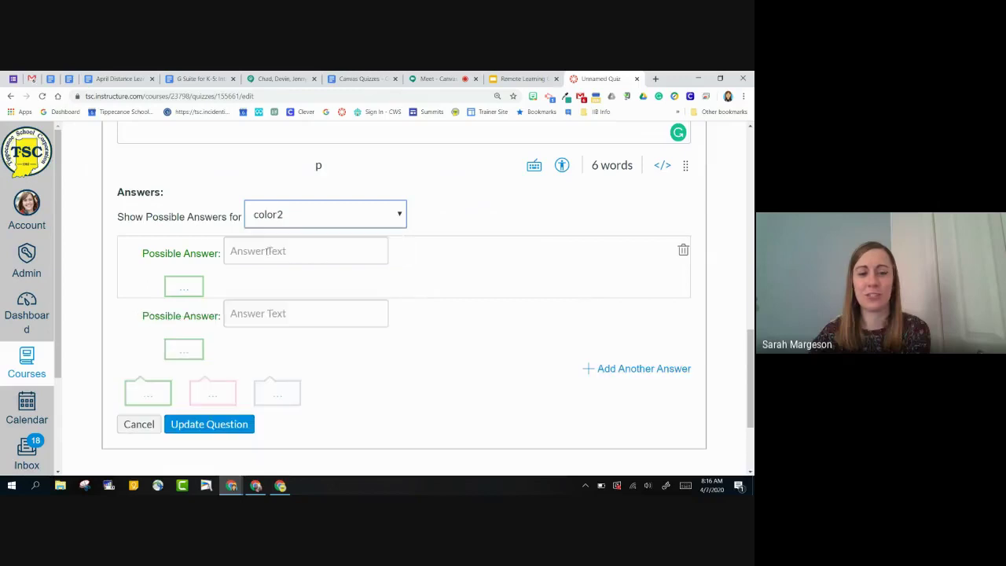
click(267, 251)
text(blu)
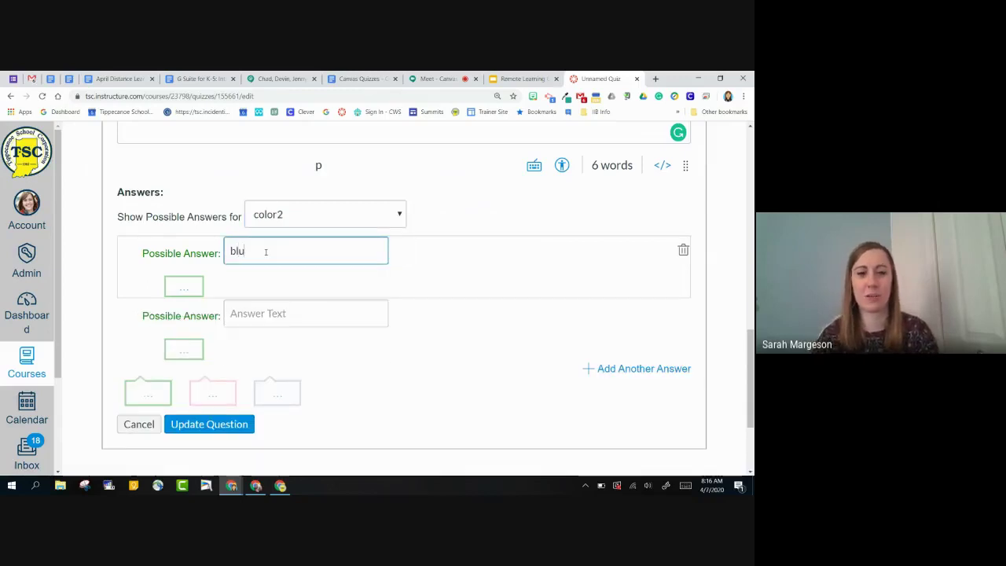
text(e)
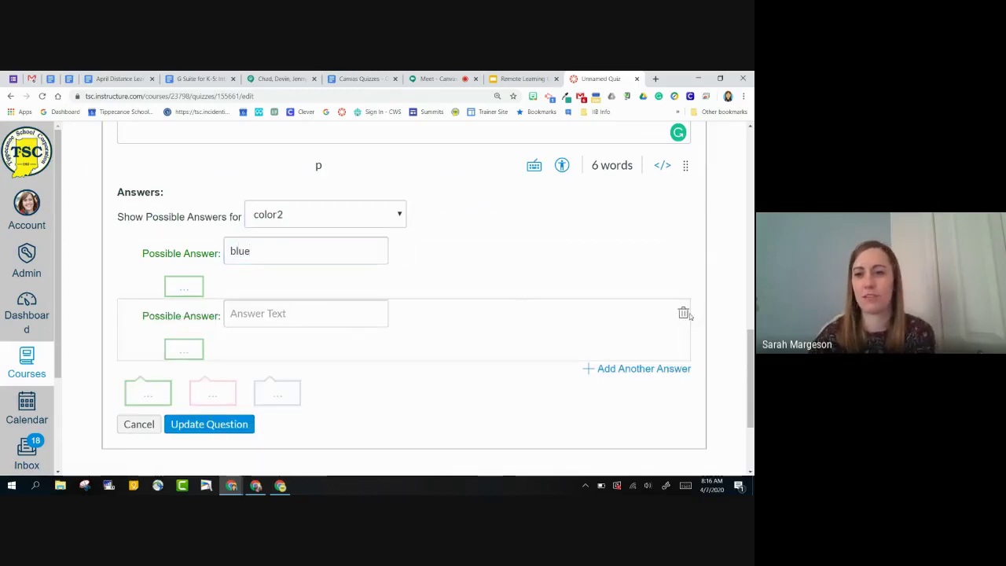
Step: Delete the empty possible answer of the color2 blank and save the fill-in-multiple-blanks question
click(685, 313)
click(216, 361)
mouse_move(233, 288)
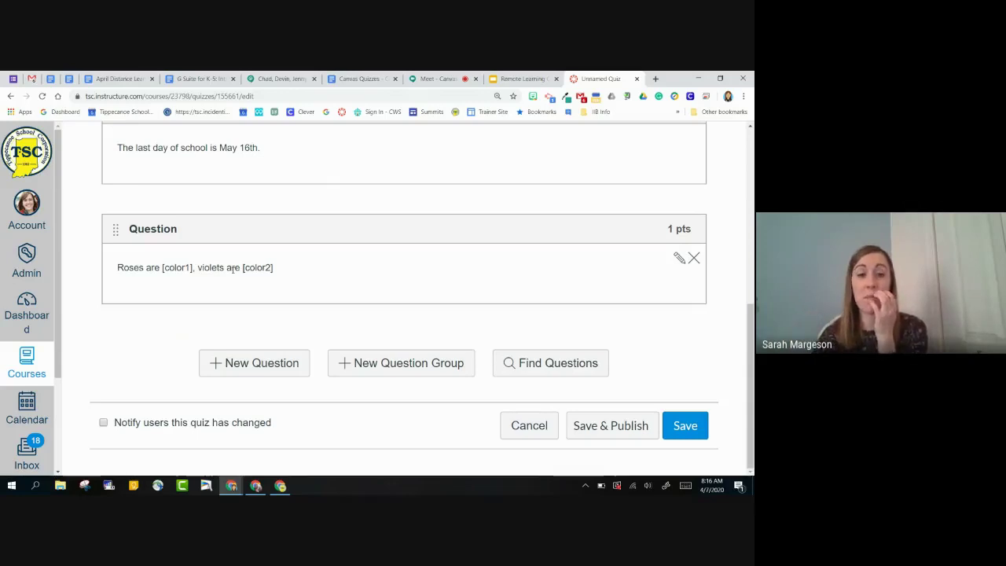
Step: Add a new question to the quiz and set its type to Matching
click(265, 366)
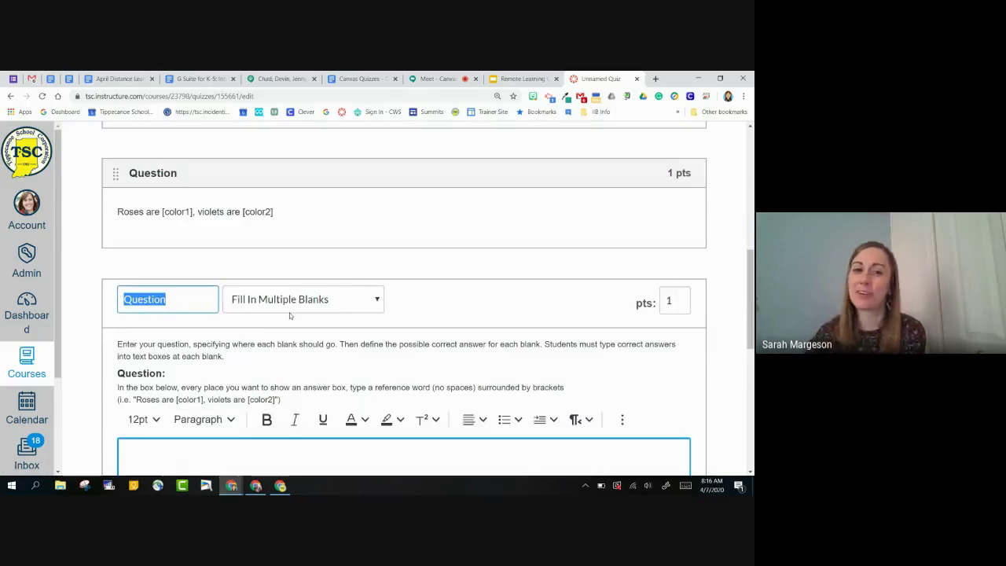
click(287, 253)
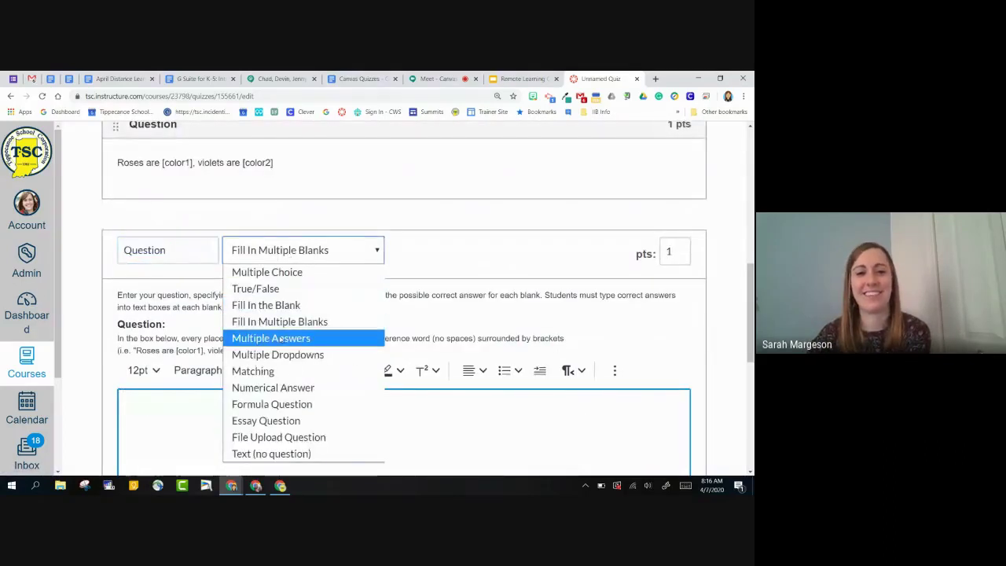
click(278, 370)
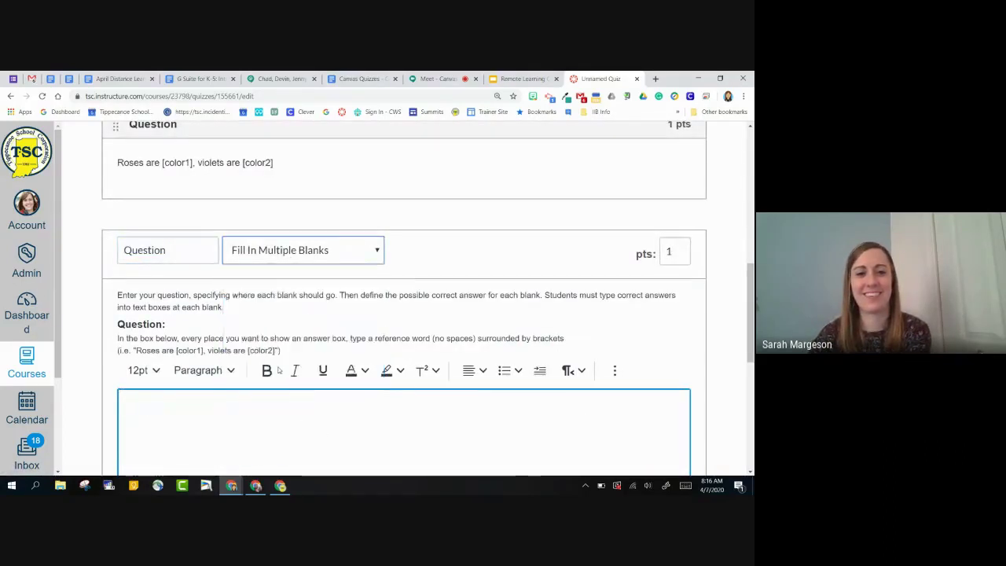
scroll(109, 289, down, 2)
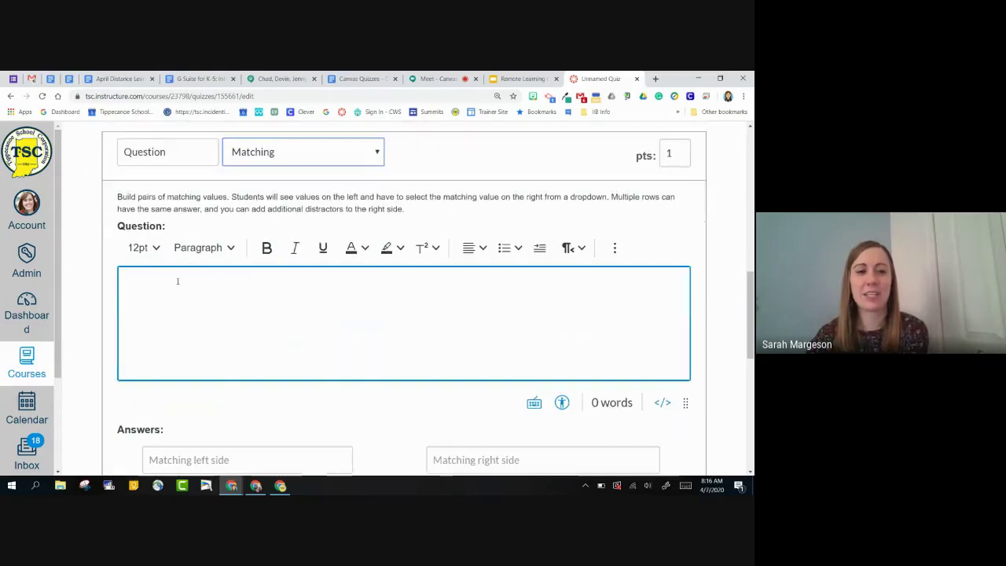
Step: Enter "Match the numerical number with its name." as the text of the matching question
click(180, 278)
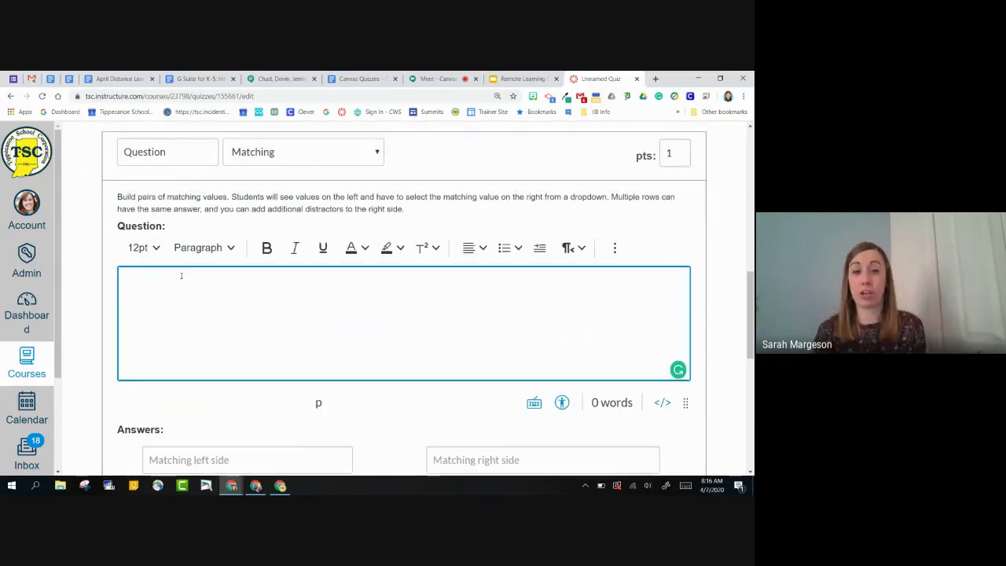
text(Match the)
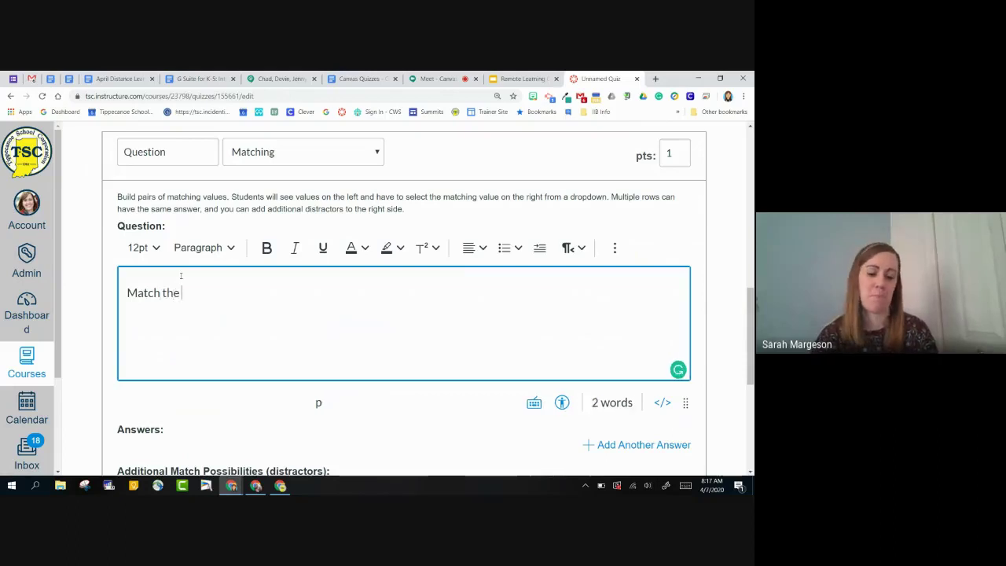
text( numerica)
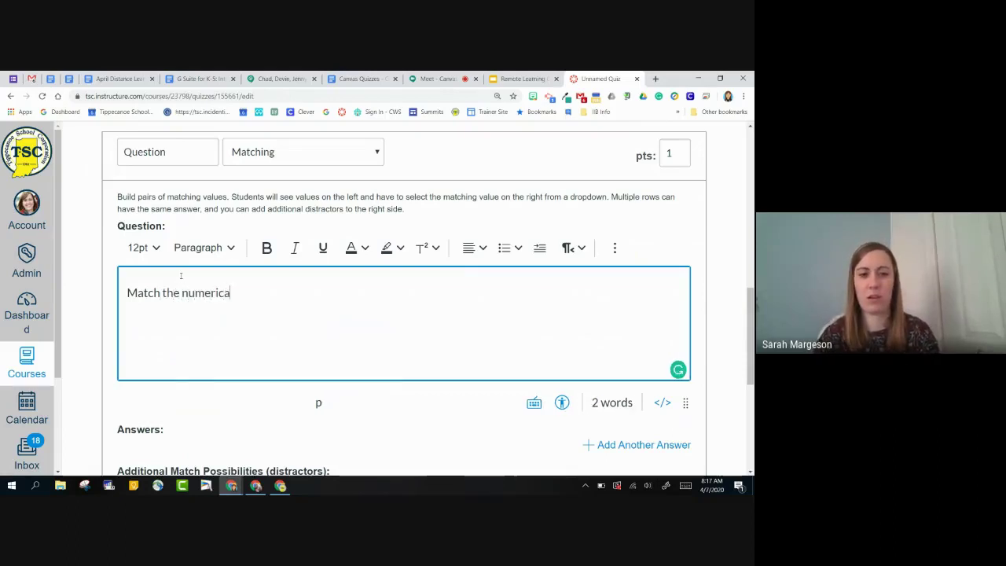
text(l number w)
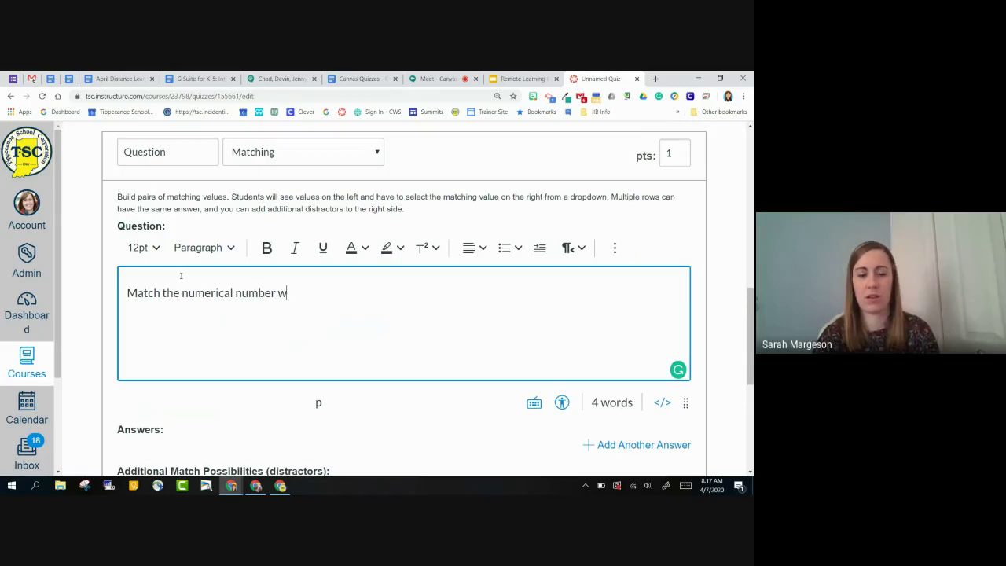
text(ith it's )
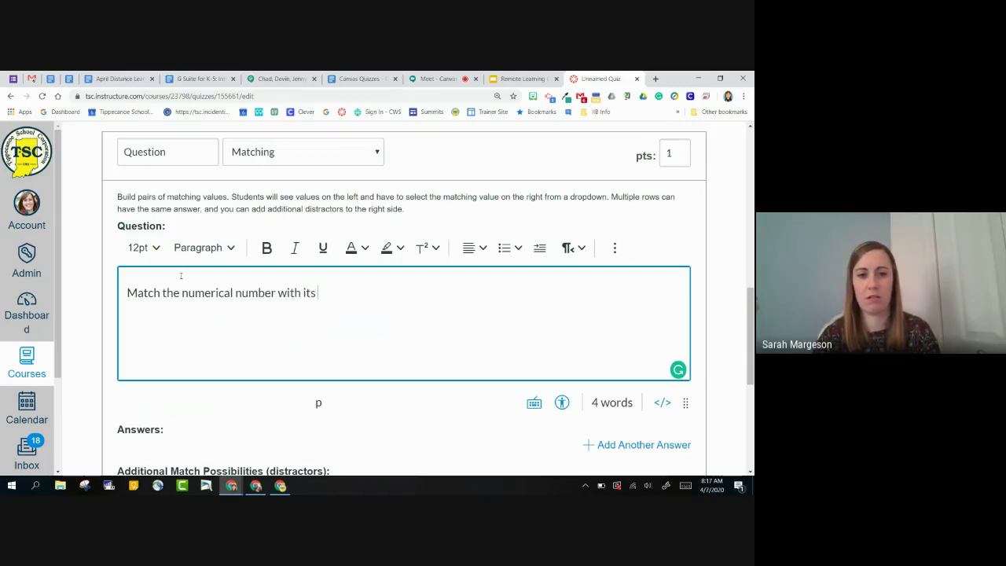
text(name.)
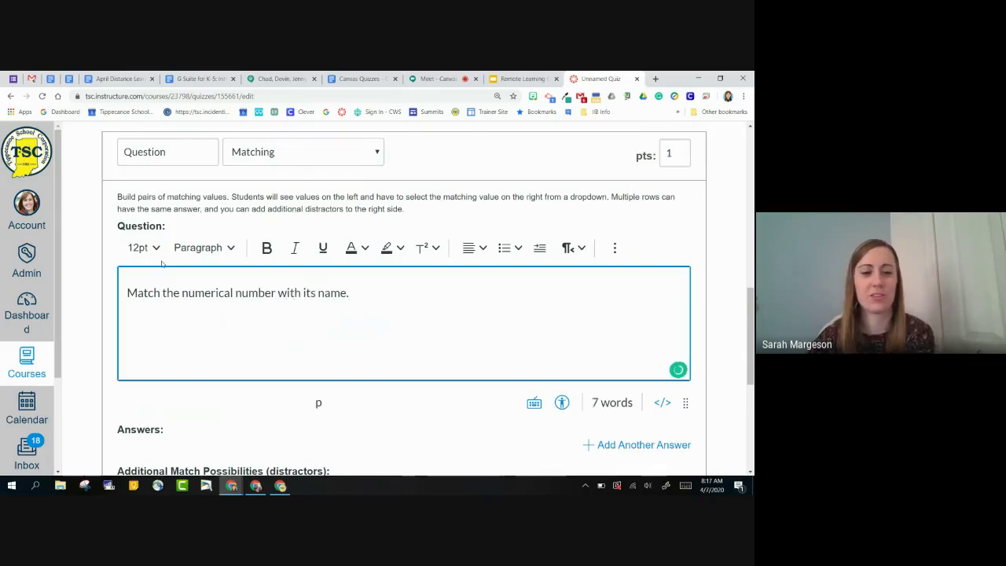
Step: Add an answer row to the matching question that pairs one with 1
scroll(213, 299, down, 3)
scroll(242, 303, down, 2)
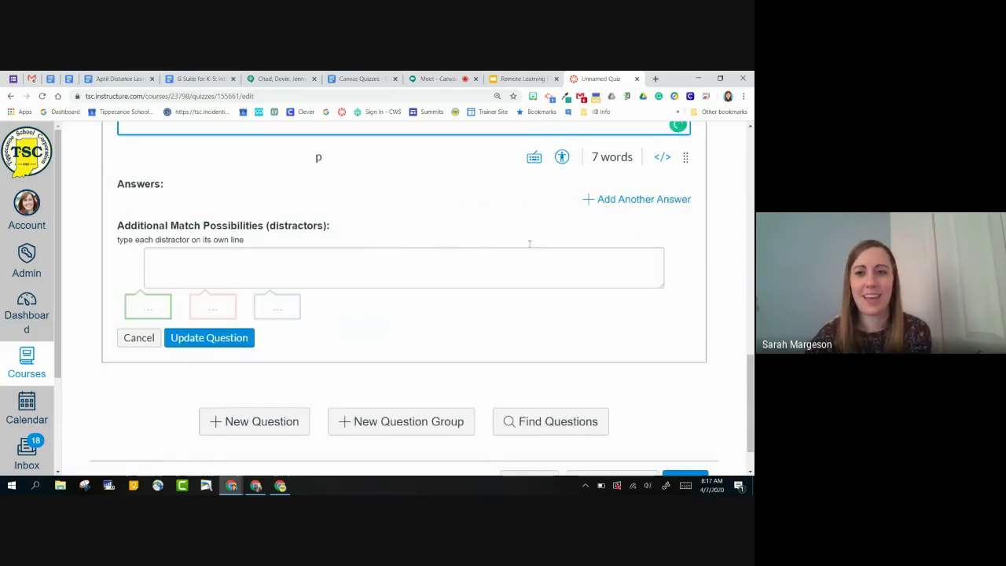
click(617, 200)
scroll(224, 301, up, 2)
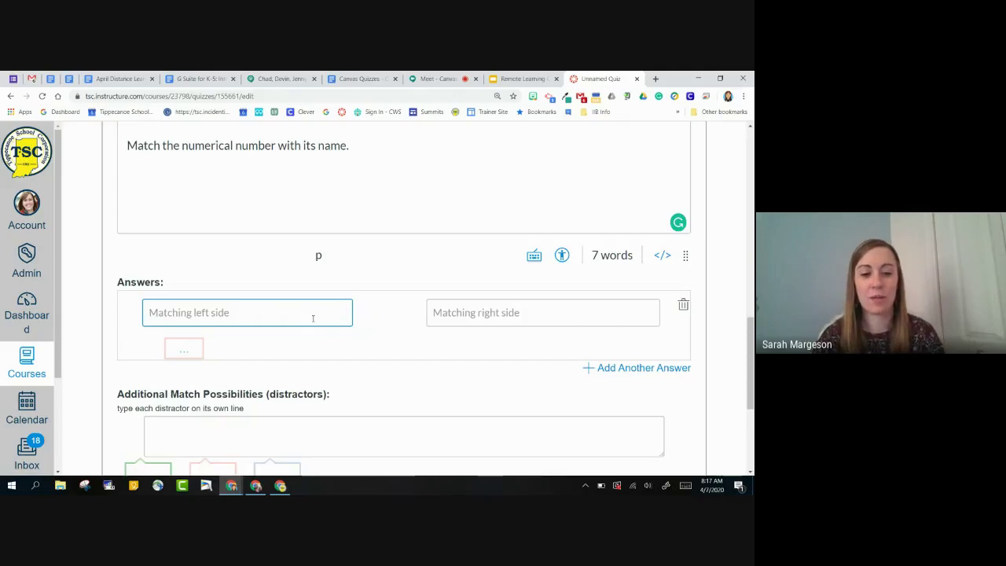
text(one)
key(BackSpace)
text(e)
key(Tab)
text(1)
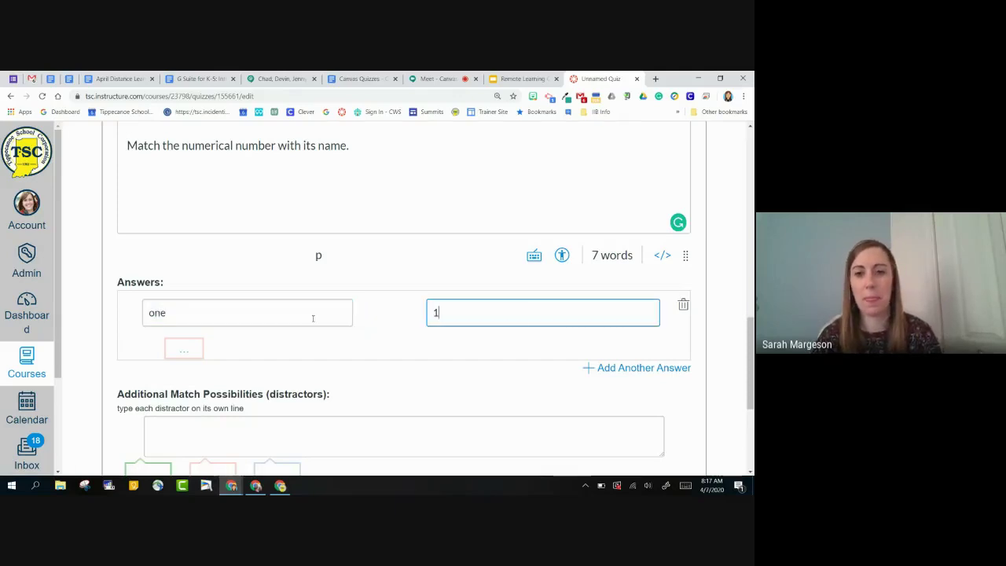
Step: Add two more matching answer rows, pairing two with 2 and three with 3
click(656, 367)
text(two)
key(Tab)
text(2)
click(648, 438)
scroll(392, 375, down, 1)
text(three)
key(Tab)
text(3)
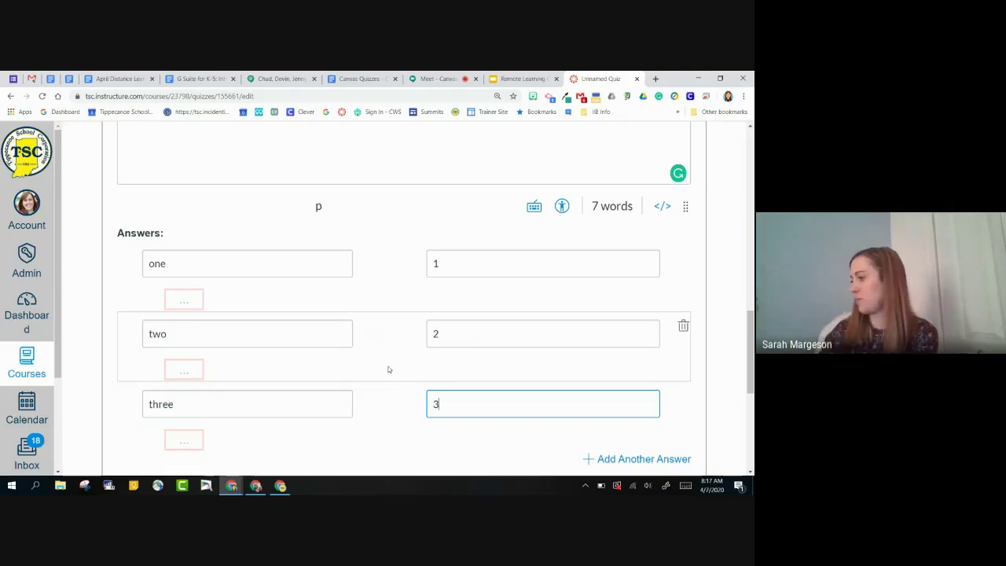
Step: Save the matching question without adding any distractors
scroll(358, 312, down, 1)
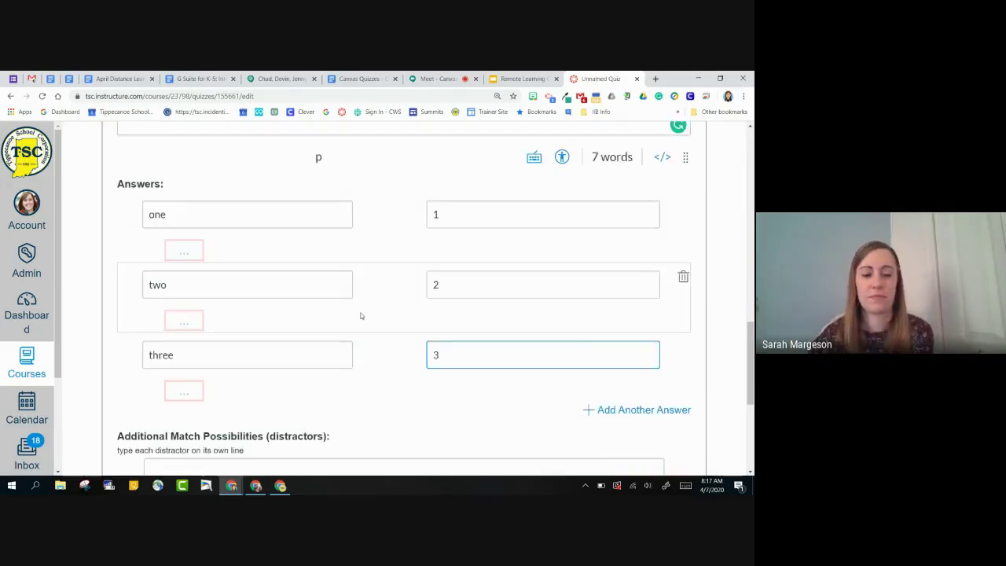
scroll(359, 313, down, 2)
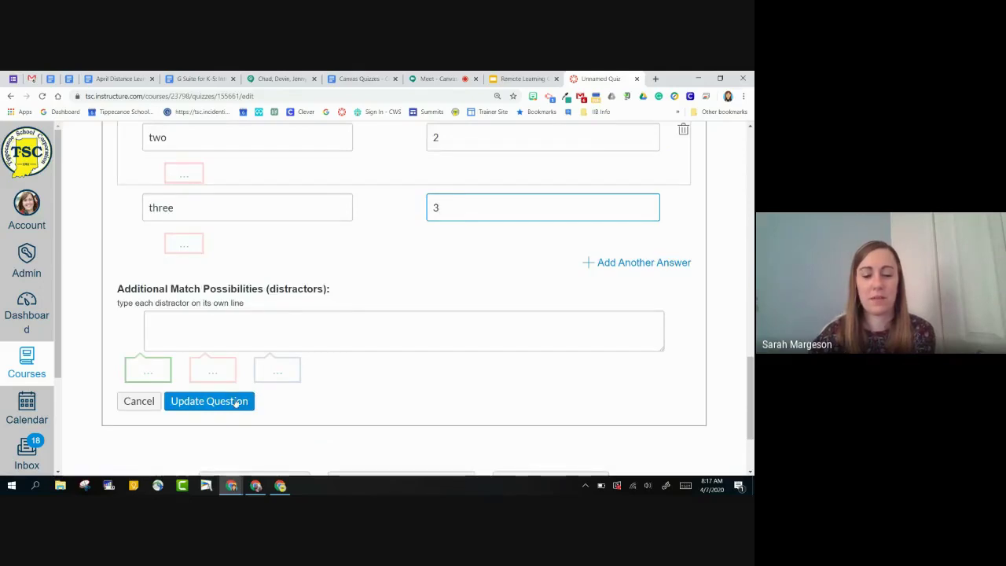
click(209, 401)
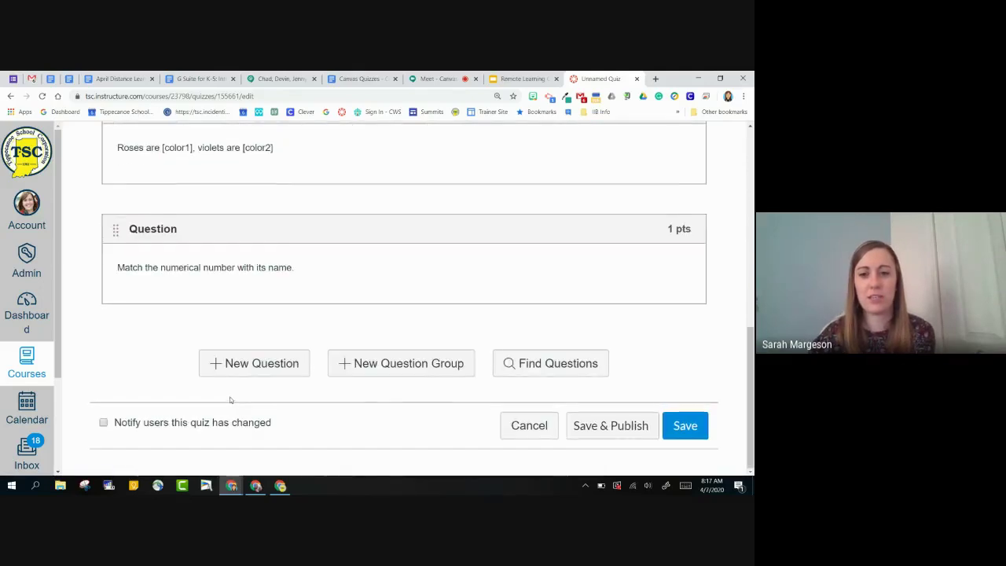
Step: Look over the quiz's question list, and save and publish the quiz
scroll(384, 395, up, 4)
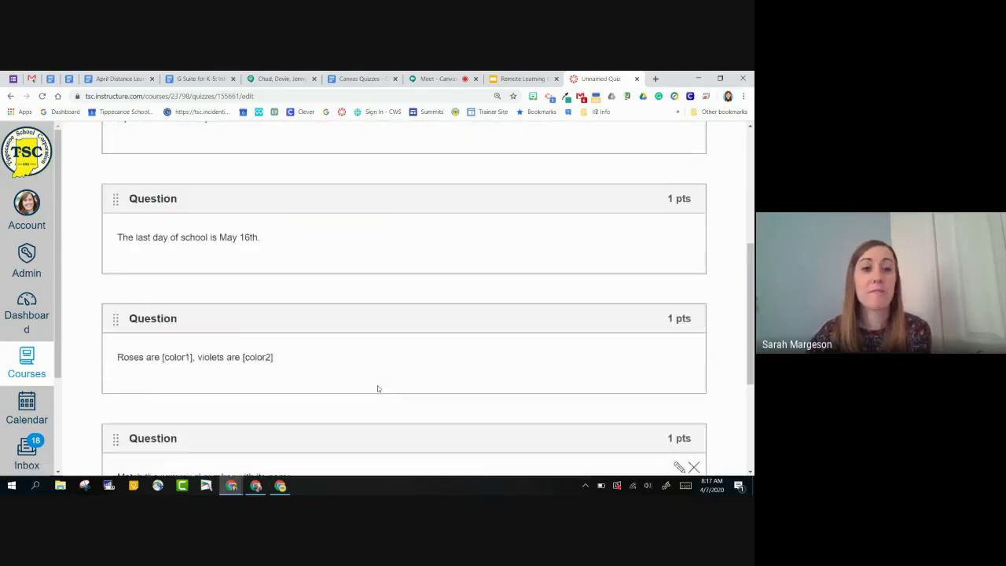
scroll(377, 387, up, 2)
scroll(371, 375, down, 4)
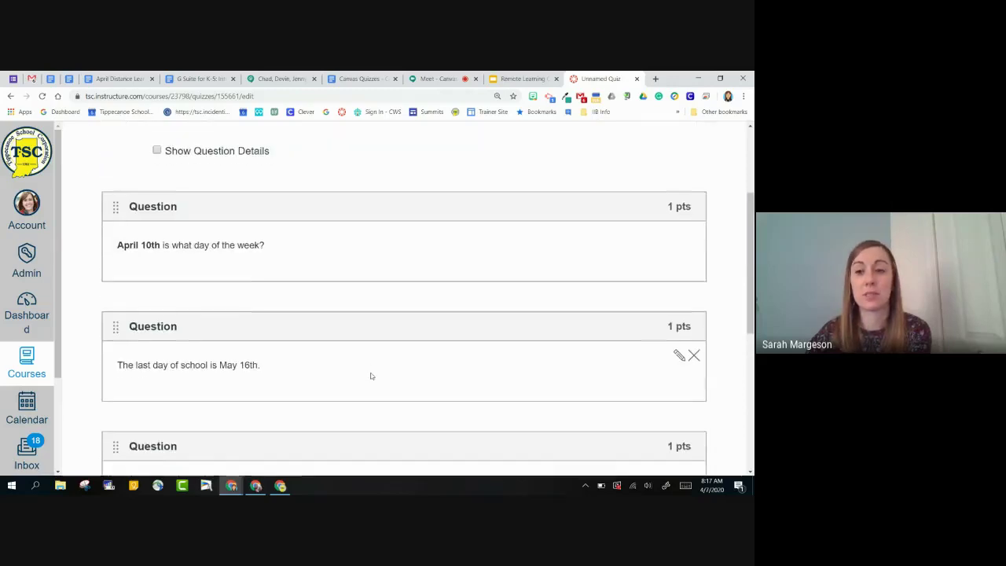
scroll(371, 376, down, 4)
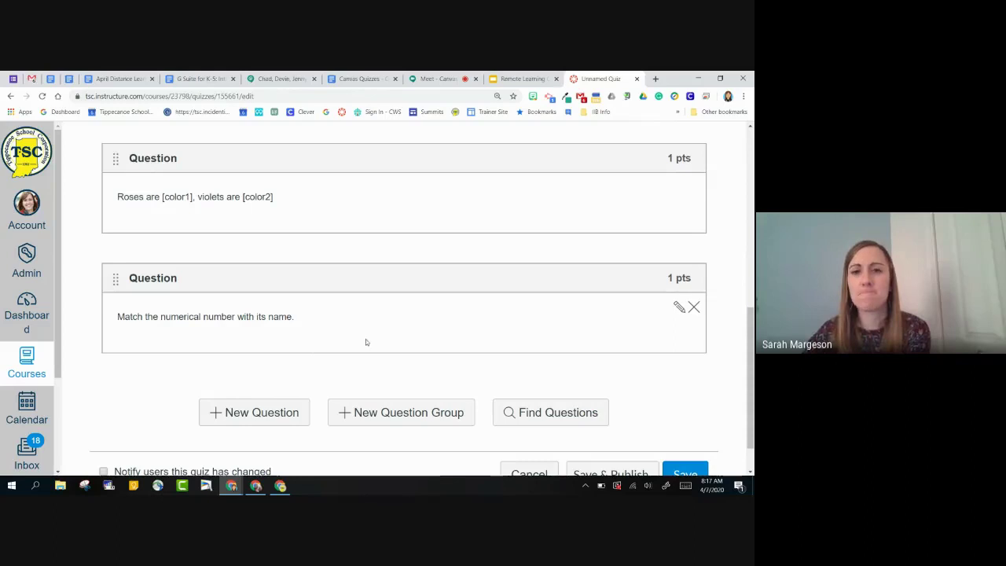
scroll(375, 337, down, 1)
scroll(512, 318, up, 8)
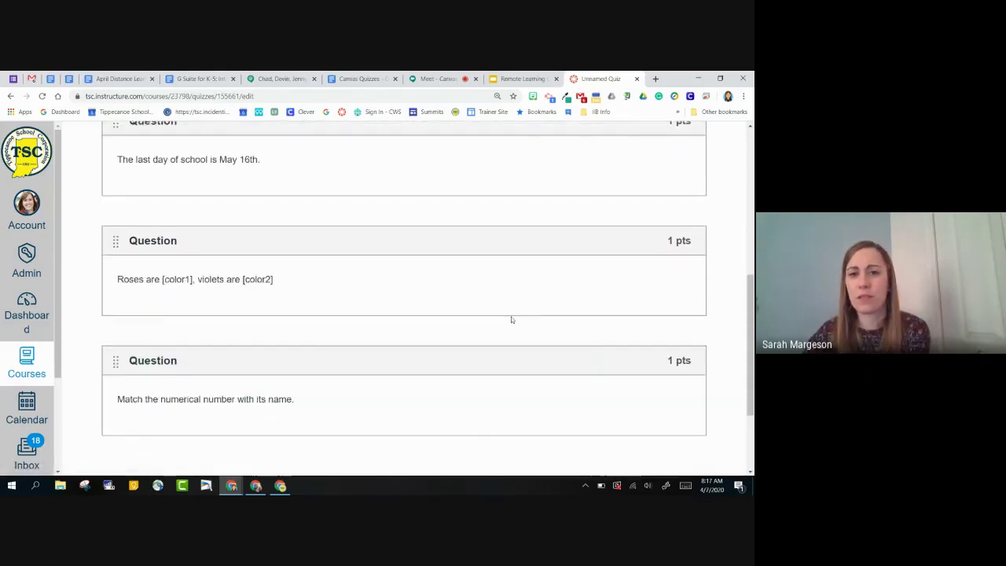
scroll(515, 316, down, 8)
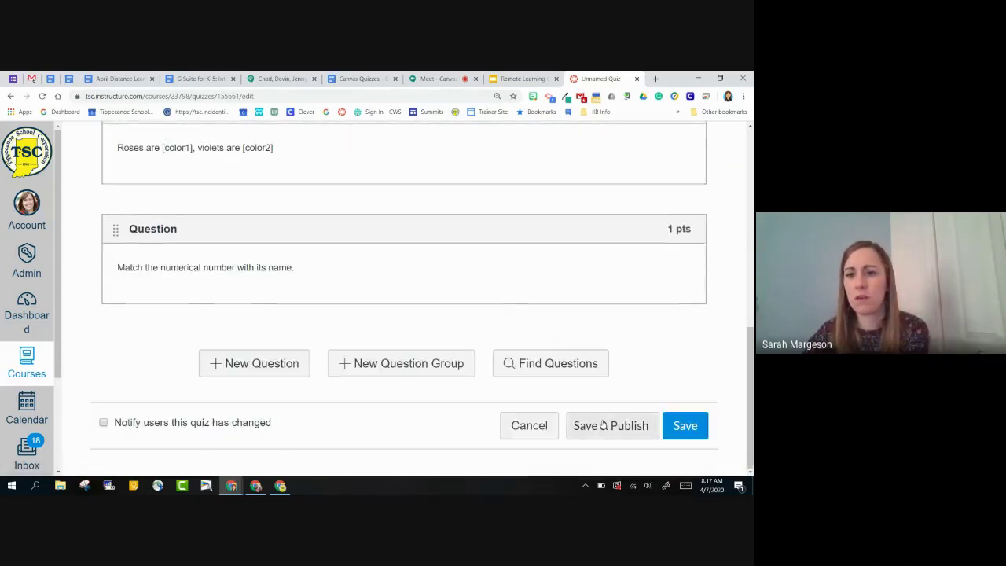
click(603, 425)
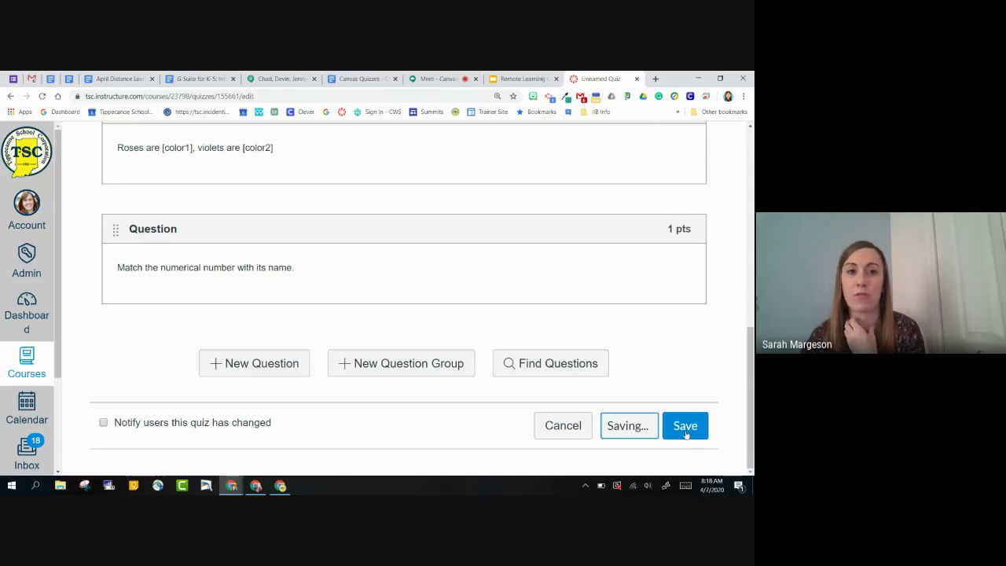
Step: Shorten the quiz title in the quiz details to "April 10th CFU"
scroll(657, 345, up, 5)
scroll(657, 346, up, 3)
click(122, 261)
click(252, 309)
drag(270, 302, 149, 302)
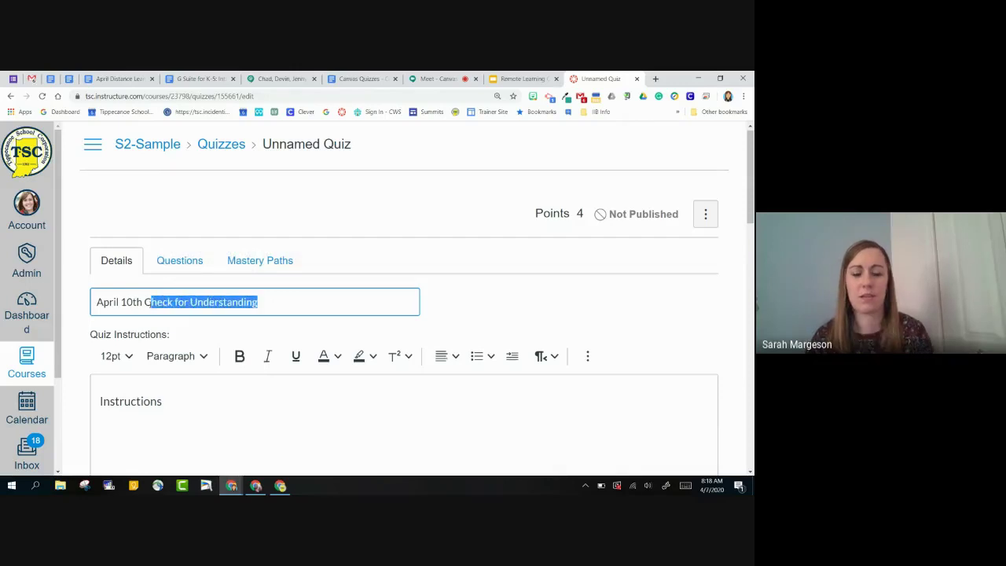
text(CFU)
Step: Save the quiz with its shortened title
scroll(608, 404, down, 15)
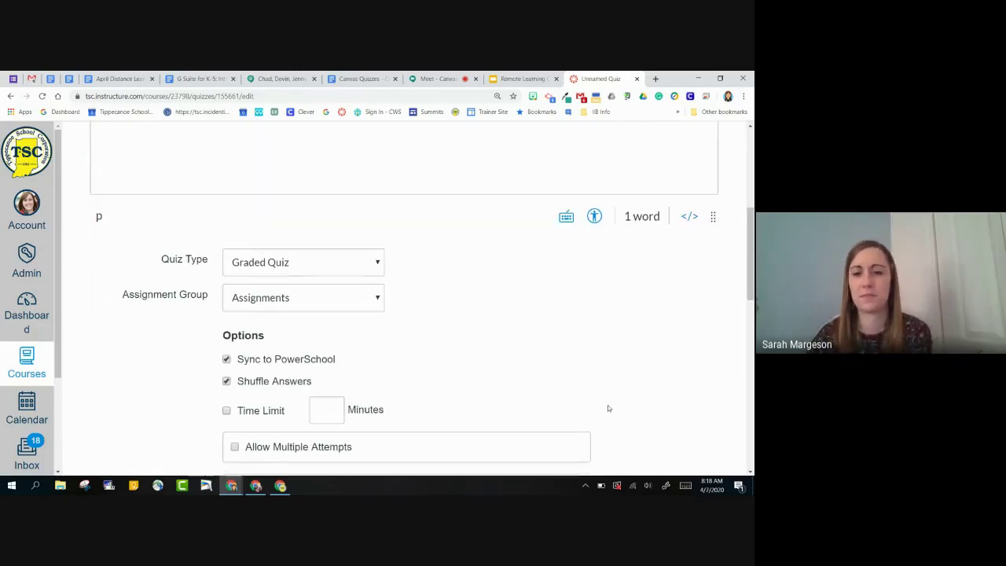
scroll(628, 445, down, 1)
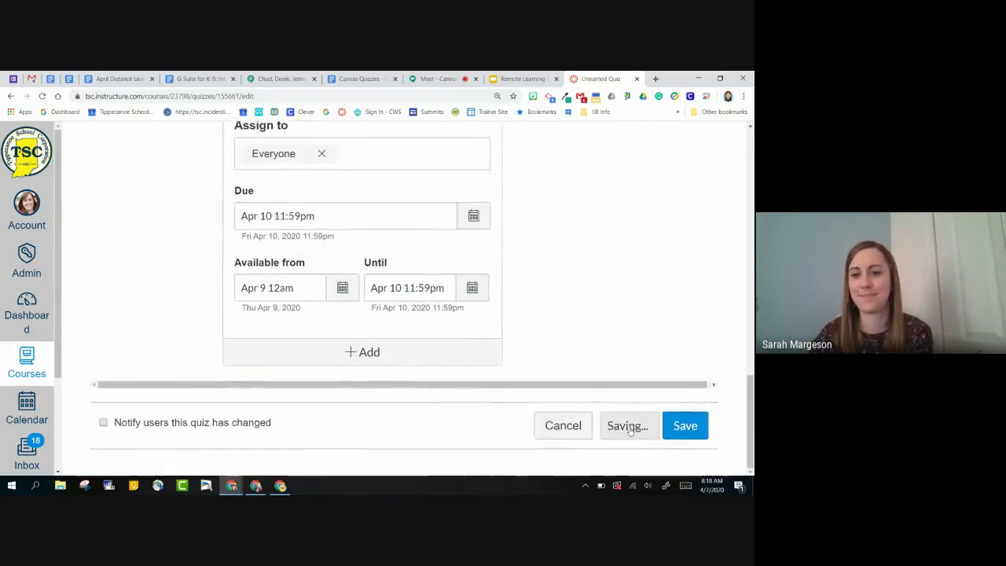
click(684, 427)
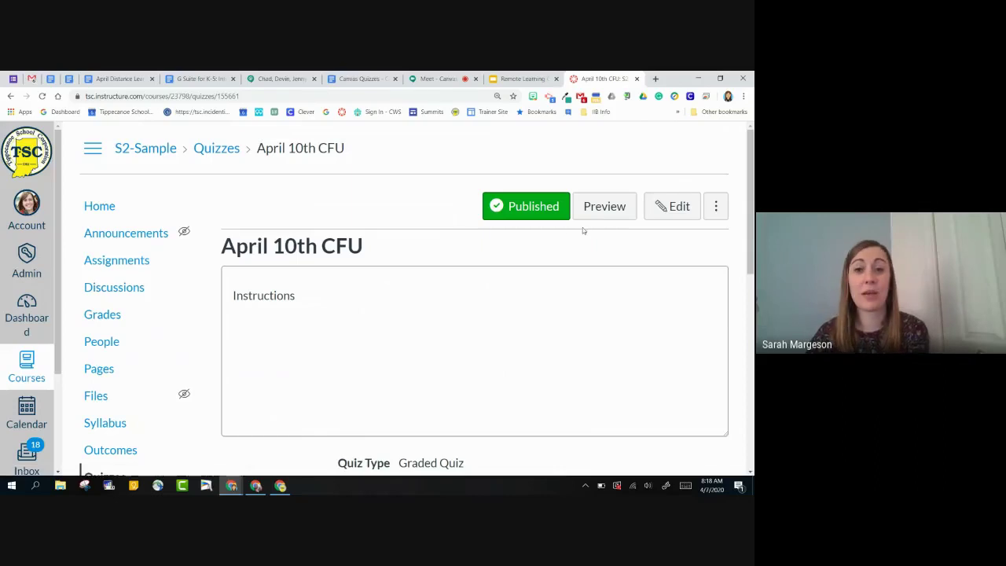
Step: Preview the published quiz with the course navigation hidden, and look through its first three questions
click(603, 217)
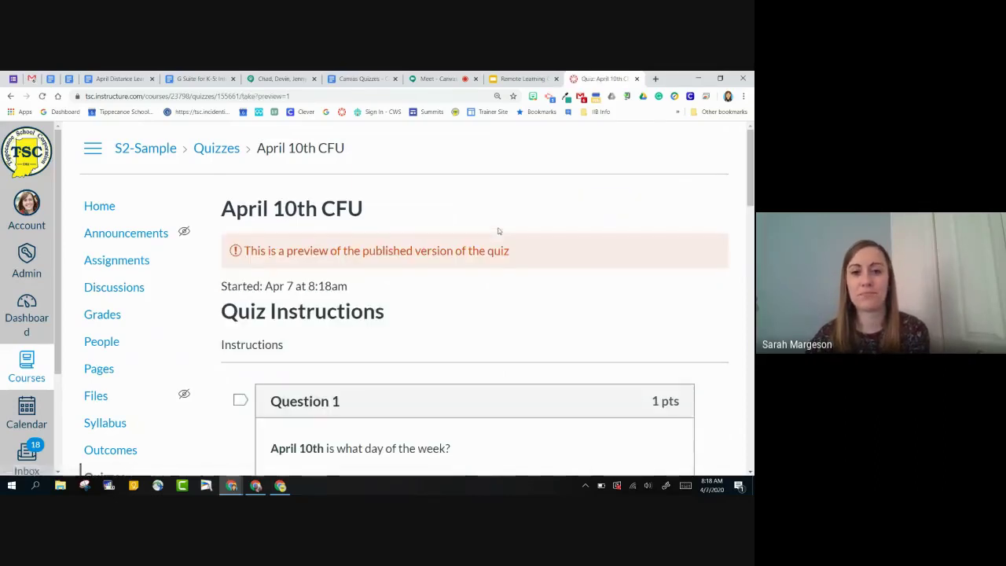
scroll(498, 229, down, 5)
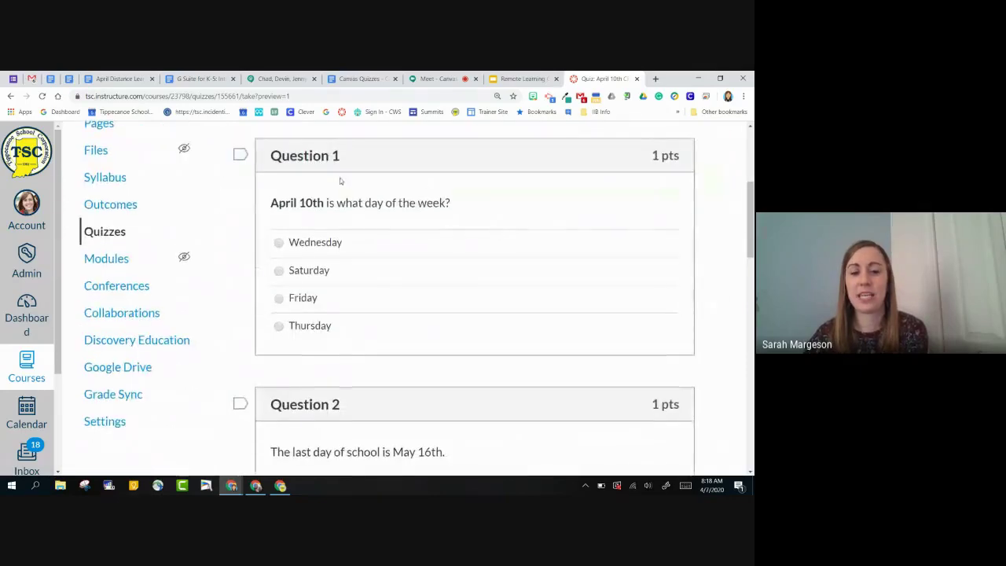
scroll(299, 182, up, 5)
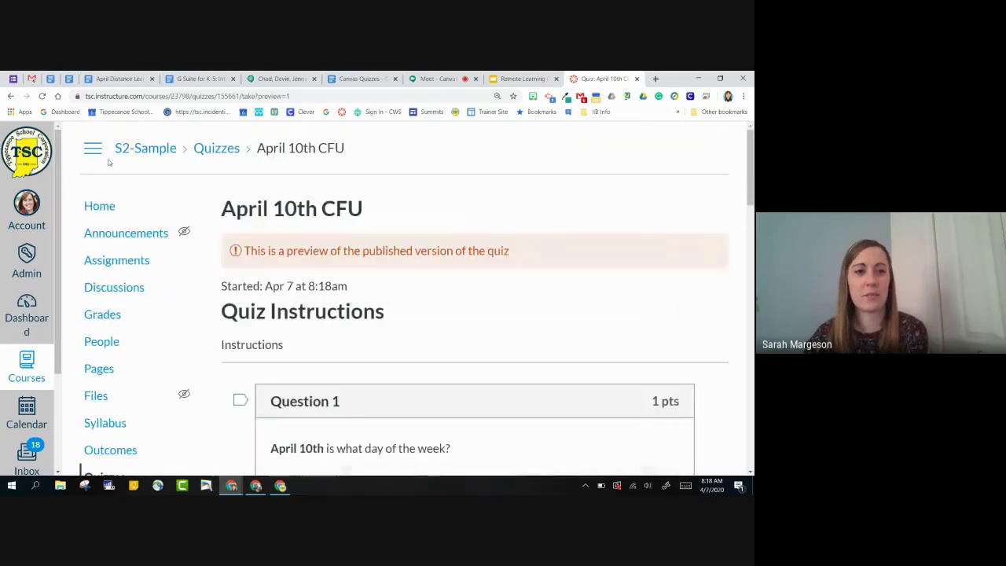
click(93, 147)
scroll(380, 305, down, 2)
scroll(243, 301, down, 1)
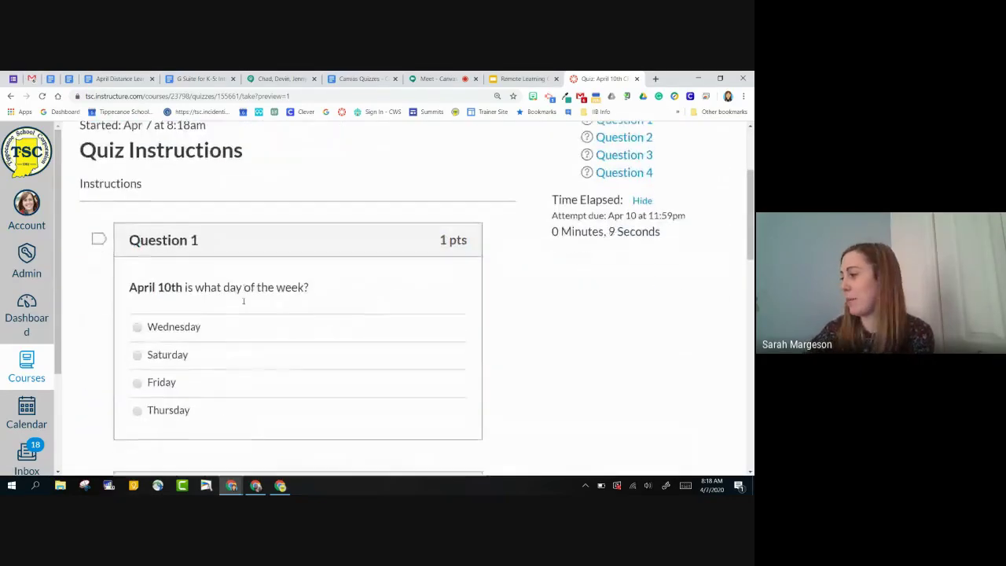
scroll(300, 302, down, 3)
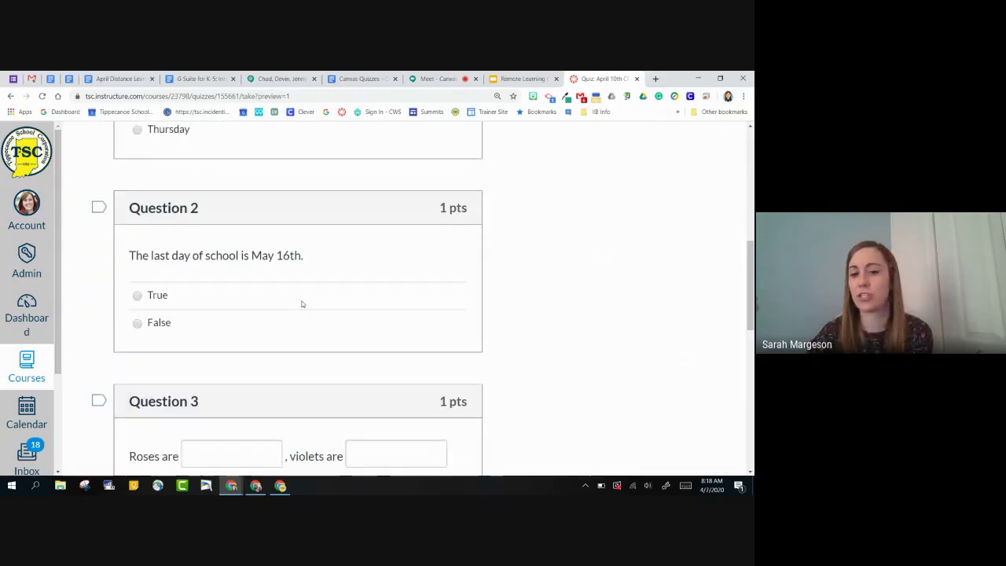
scroll(301, 303, down, 1)
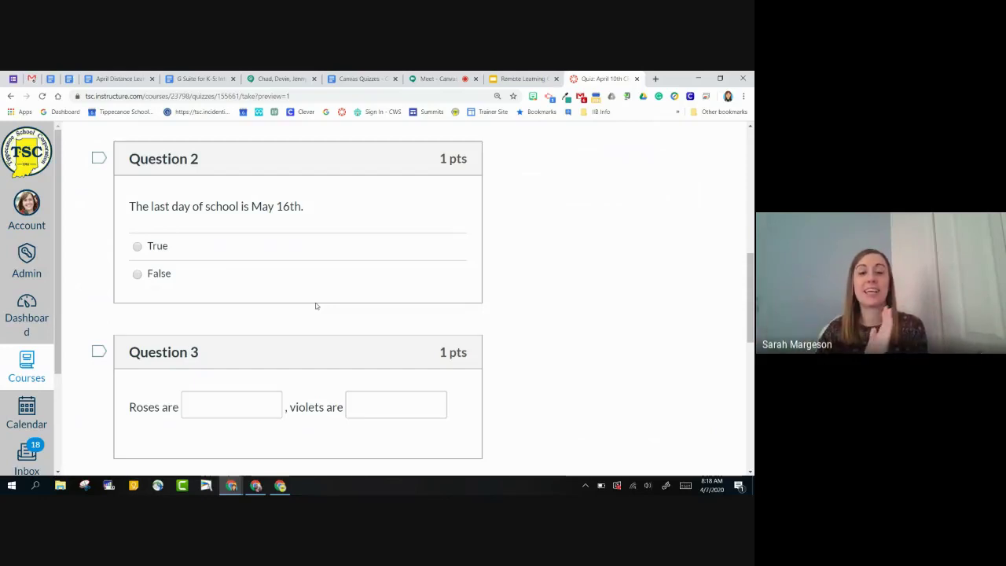
scroll(312, 298, down, 1)
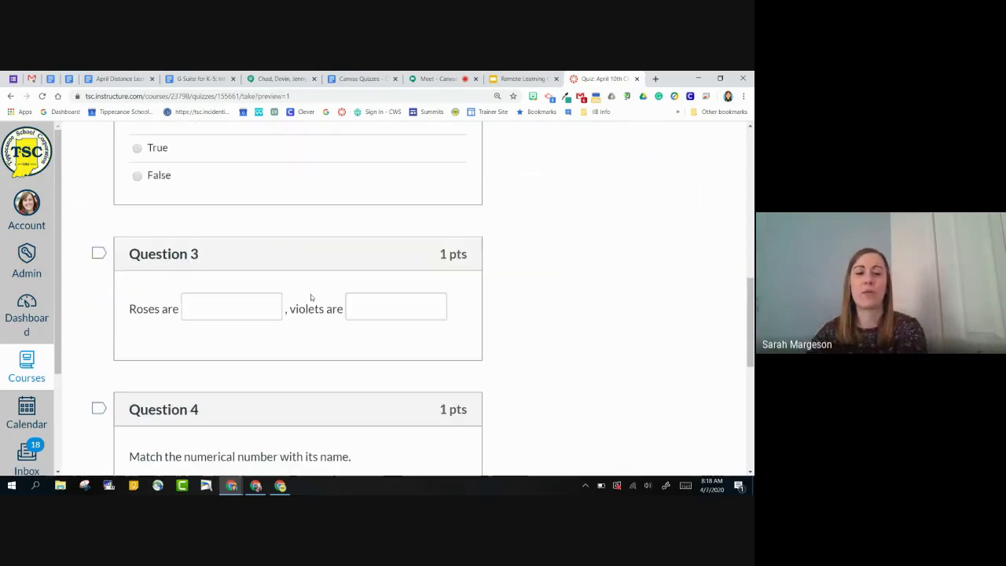
Step: Answer question 3 in the preview with "red" for roses and "blue" for violets
click(225, 309)
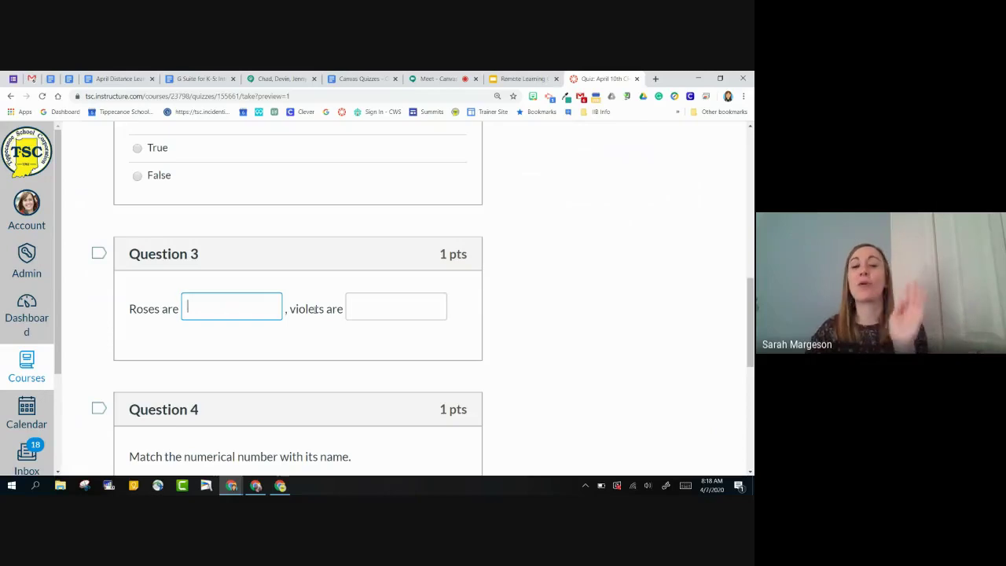
click(393, 307)
click(209, 309)
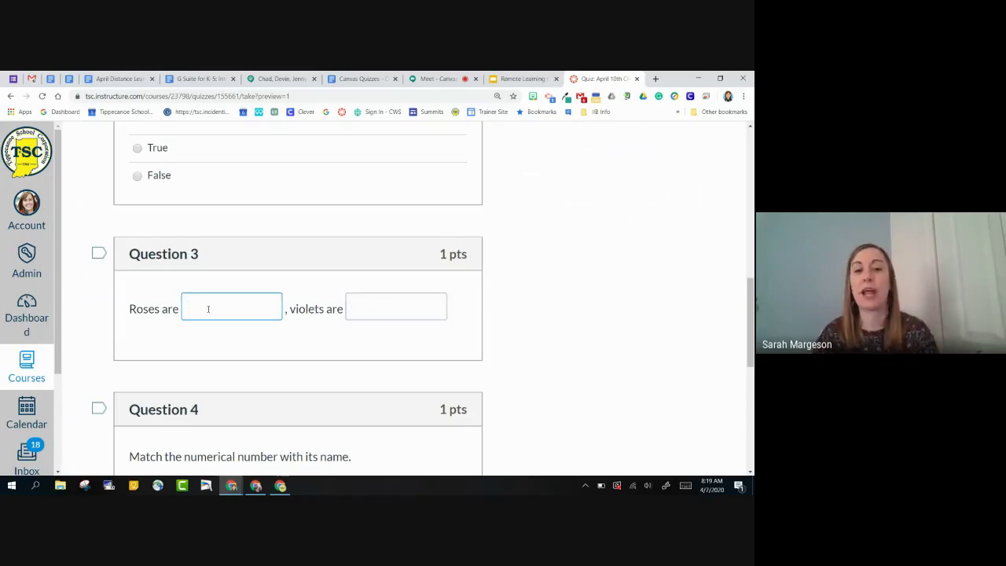
text(red)
key(Tab)
text(blu)
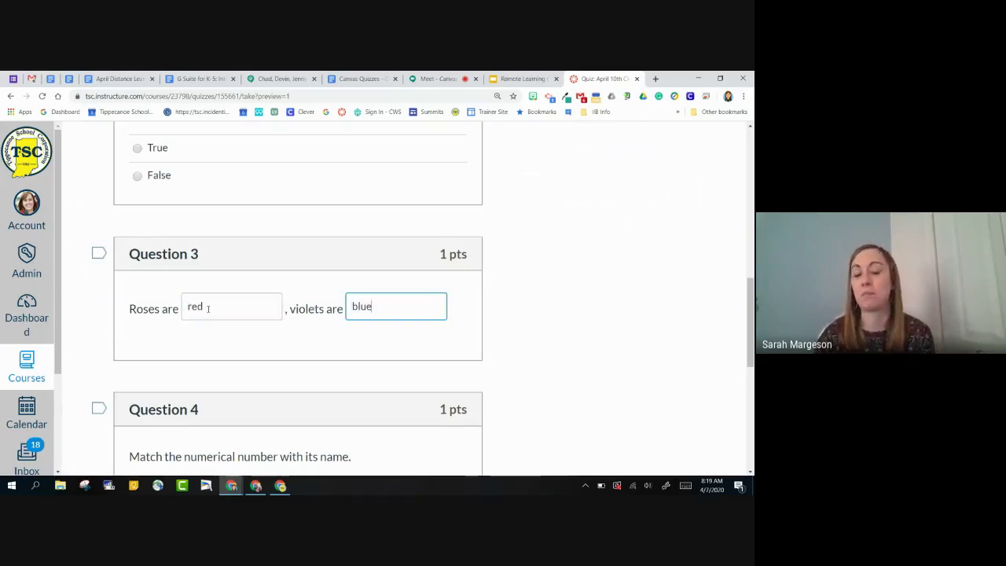
Step: Clear both fill-in answers of question 3
key(ctrl+a)
key(BackSpace)
key(shift+Tab)
key(BackSpace)
Step: In question 4 of the preview, match one with 1, two with 2 and three with 3
scroll(264, 256, down, 3)
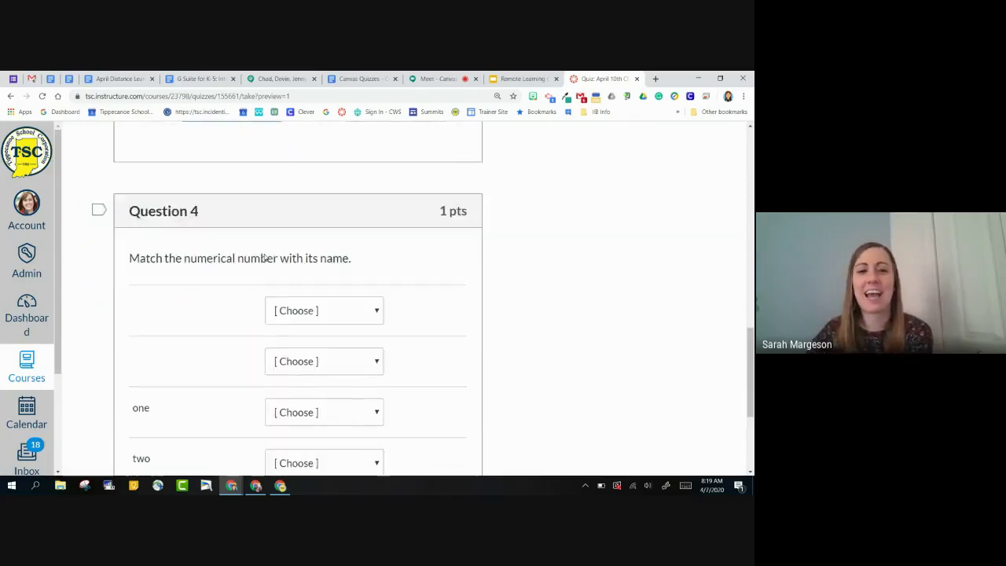
scroll(233, 306, down, 1)
scroll(323, 238, down, 1)
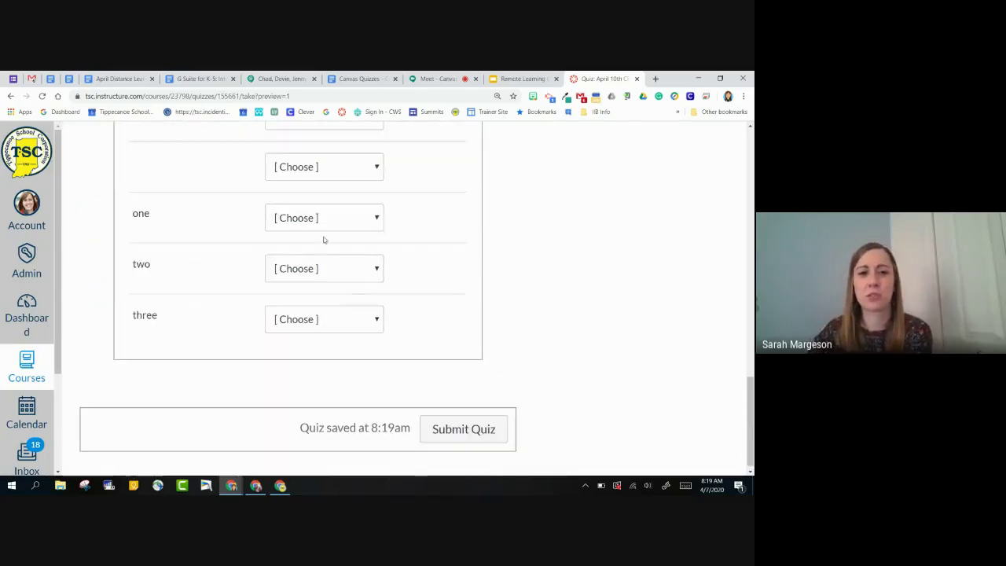
scroll(244, 303, up, 2)
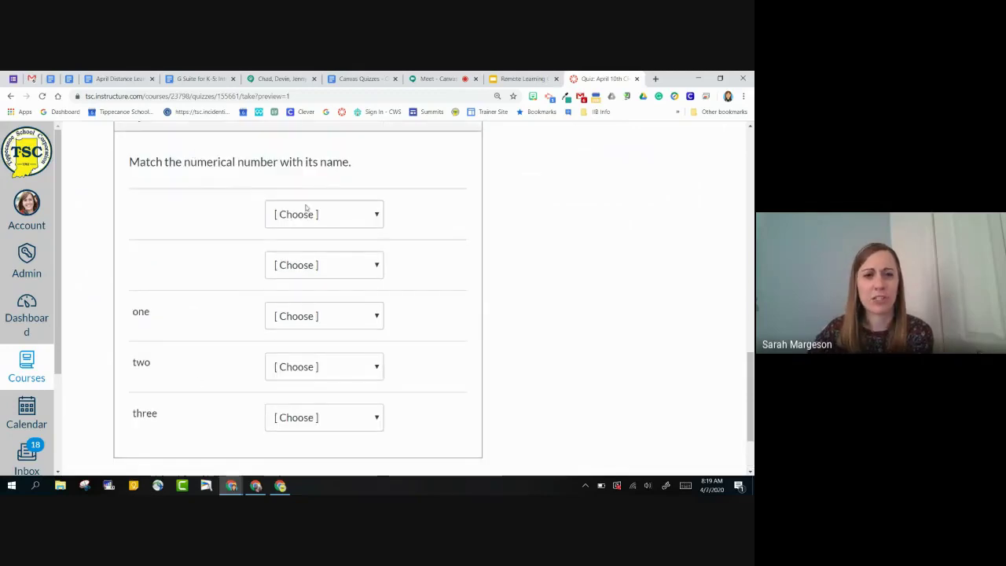
scroll(235, 336, down, 1)
click(325, 264)
click(306, 337)
click(309, 317)
click(307, 356)
click(314, 367)
click(310, 454)
scroll(492, 370, down, 1)
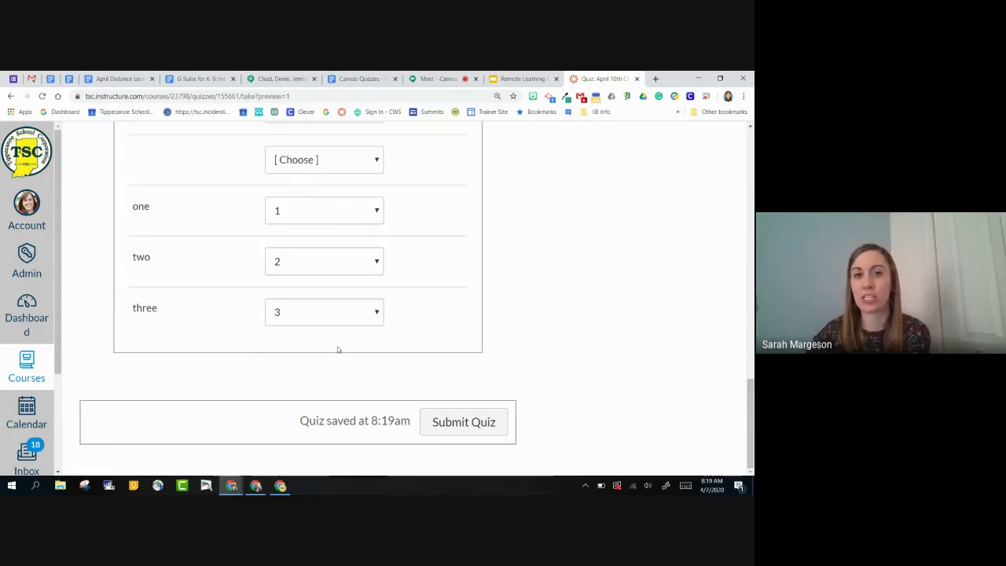
Step: Leave the preview to keep editing the quiz, and hide the course navigation
scroll(338, 349, up, 10)
scroll(337, 350, up, 5)
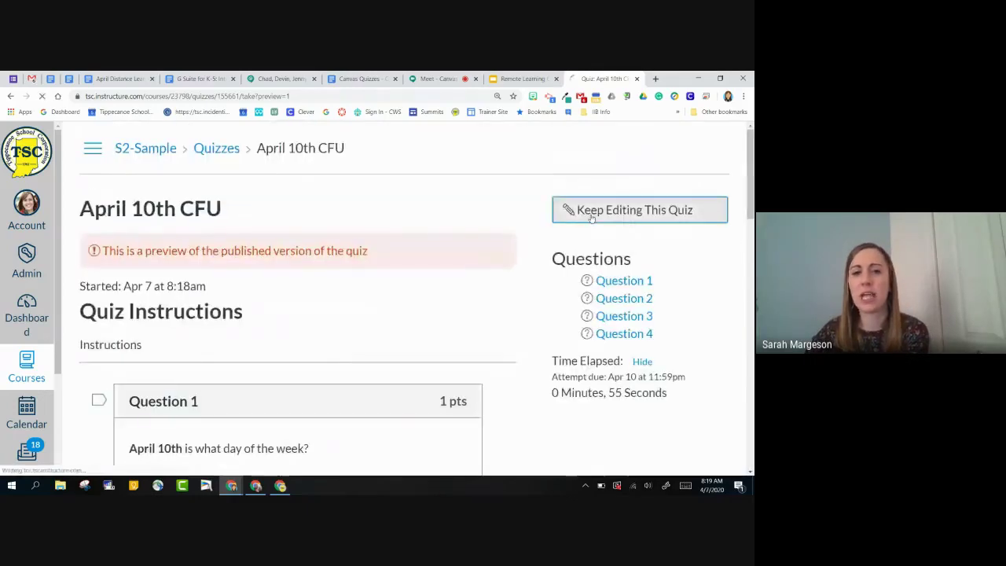
click(591, 212)
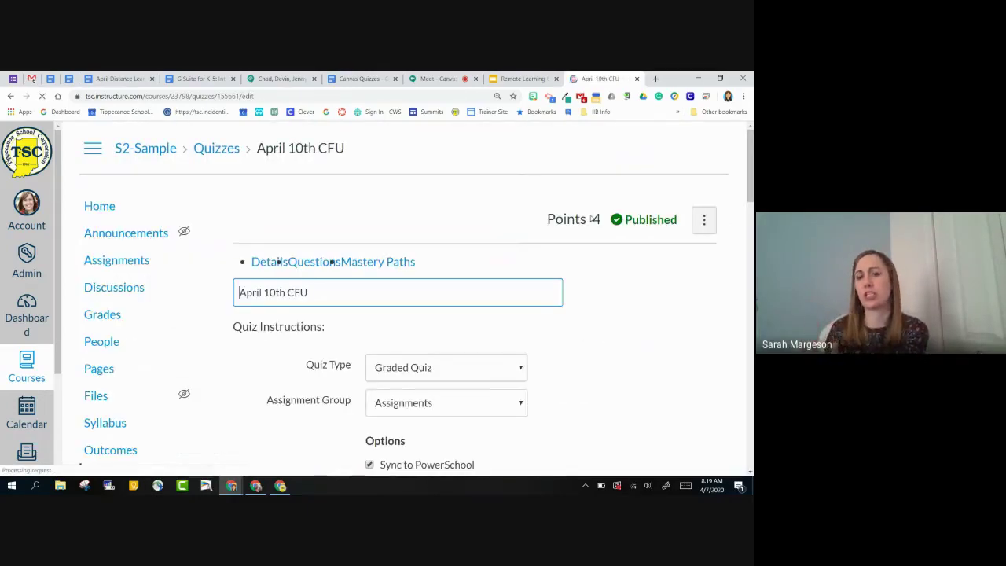
click(93, 148)
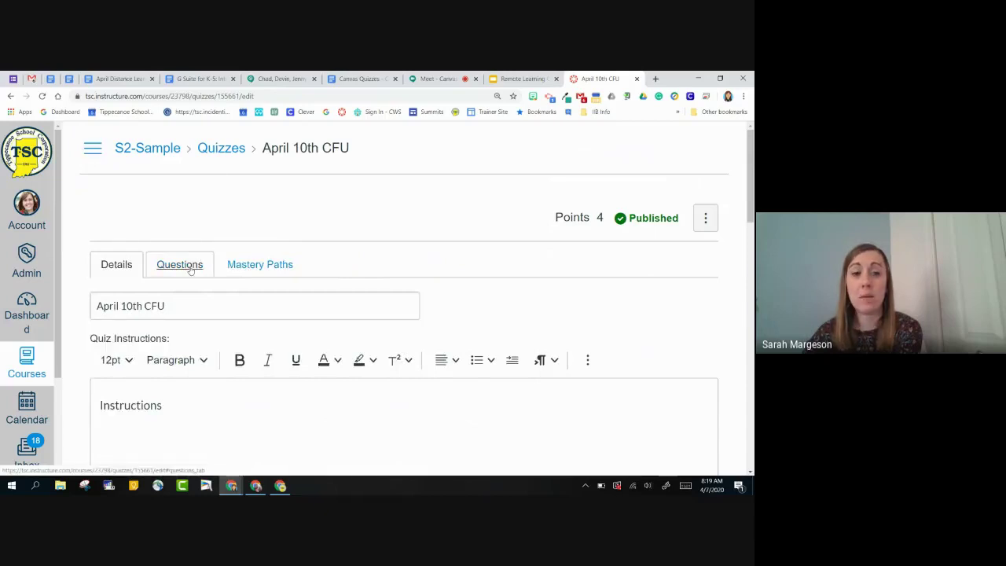
Step: Open the number-matching question for editing and delete its first blank answer pair
click(180, 264)
scroll(197, 260, down, 5)
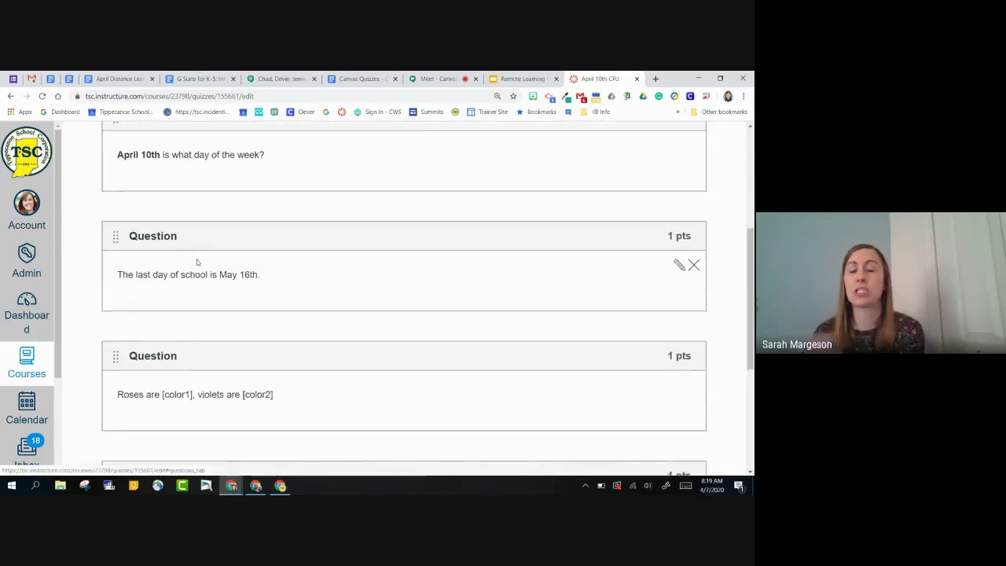
scroll(196, 258, down, 1)
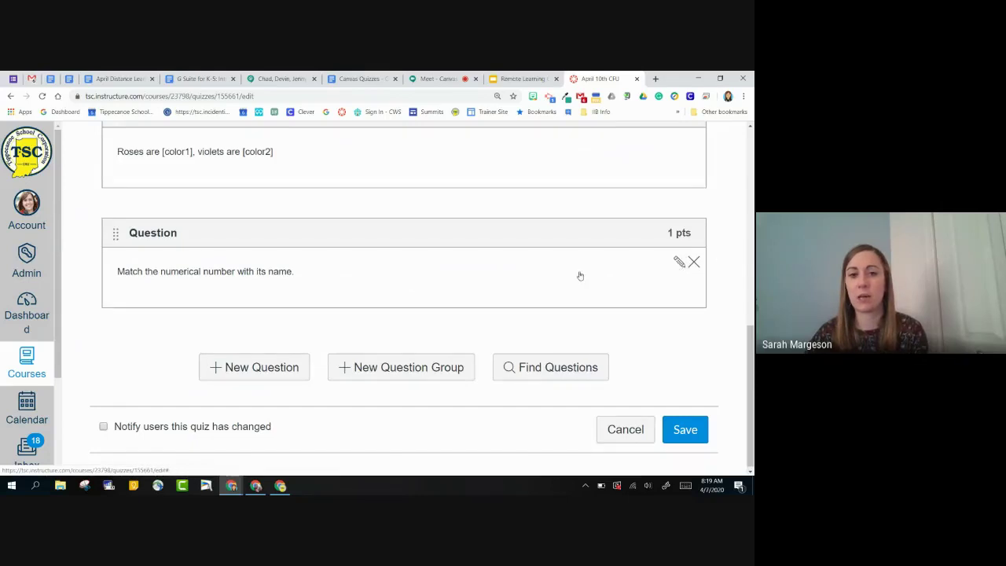
click(326, 251)
scroll(325, 253, down, 2)
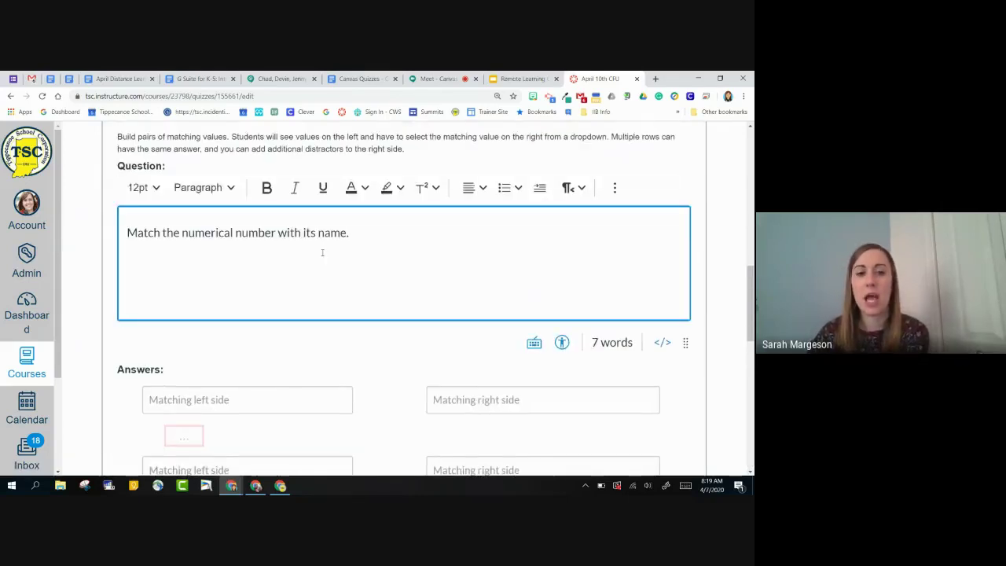
scroll(322, 252, down, 3)
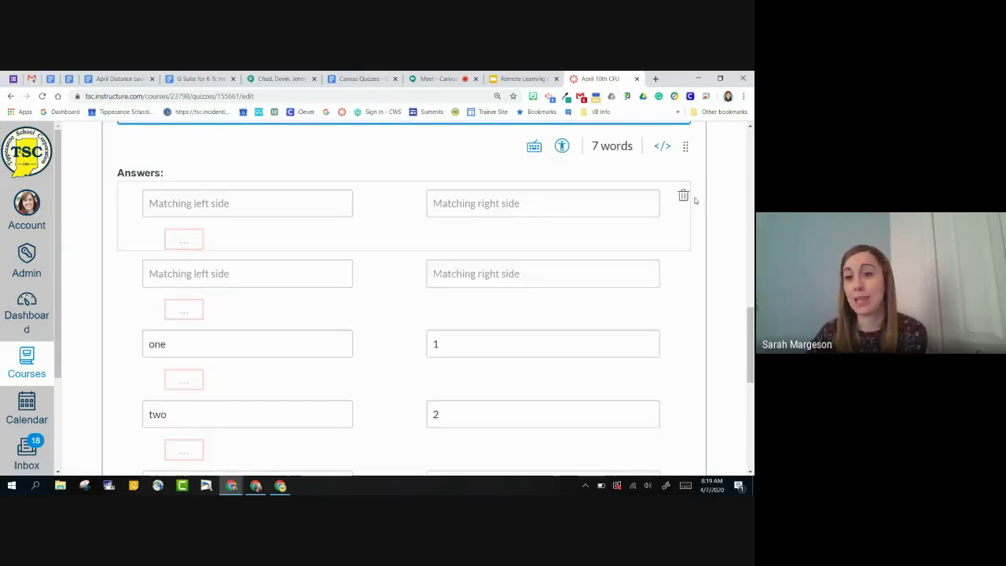
click(681, 195)
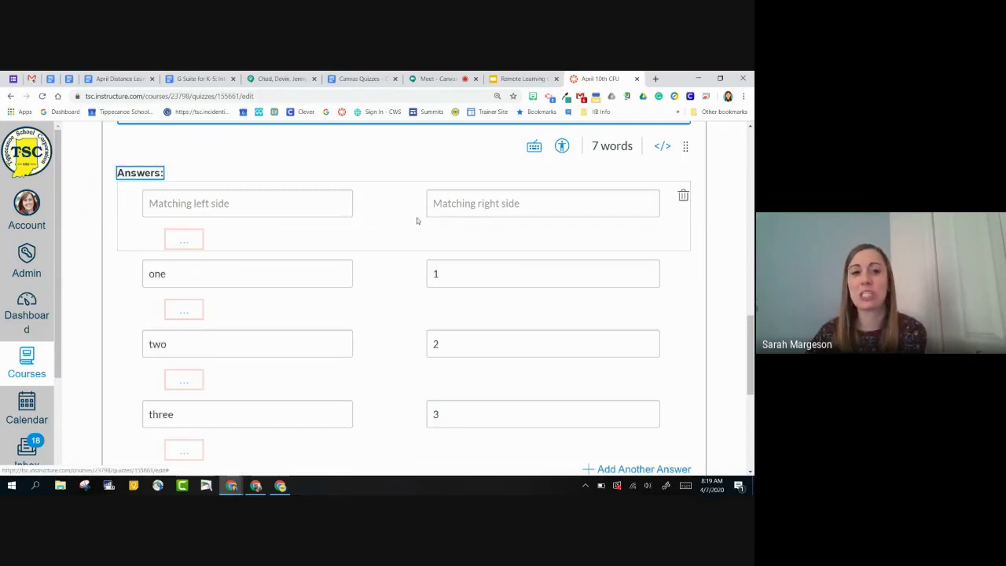
Step: Fill the remaining blank pair with "DEFINITION" matched to "TERM", and update the question
click(259, 205)
text(DEFINITION)
click(457, 197)
text(TERM)
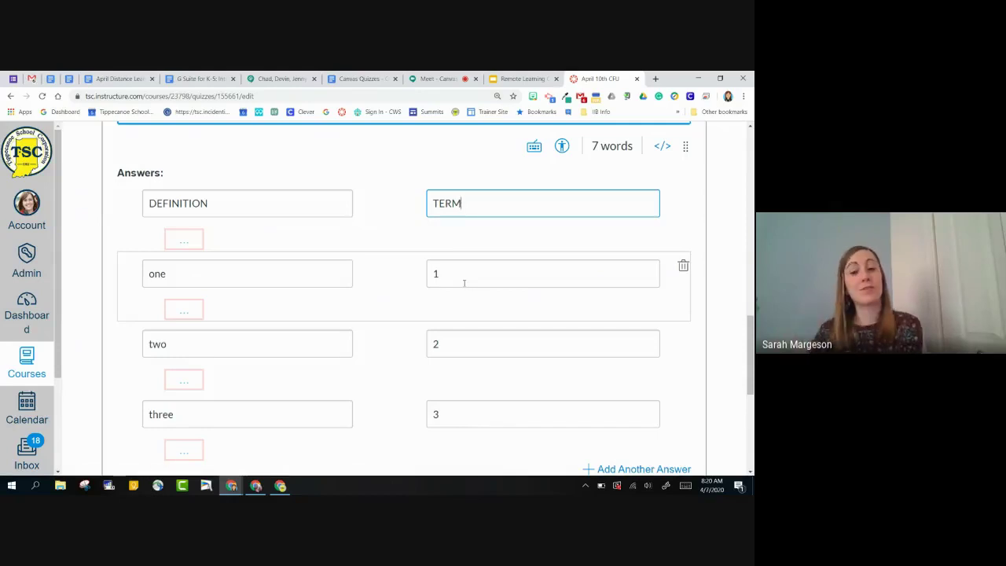
scroll(463, 279, down, 2)
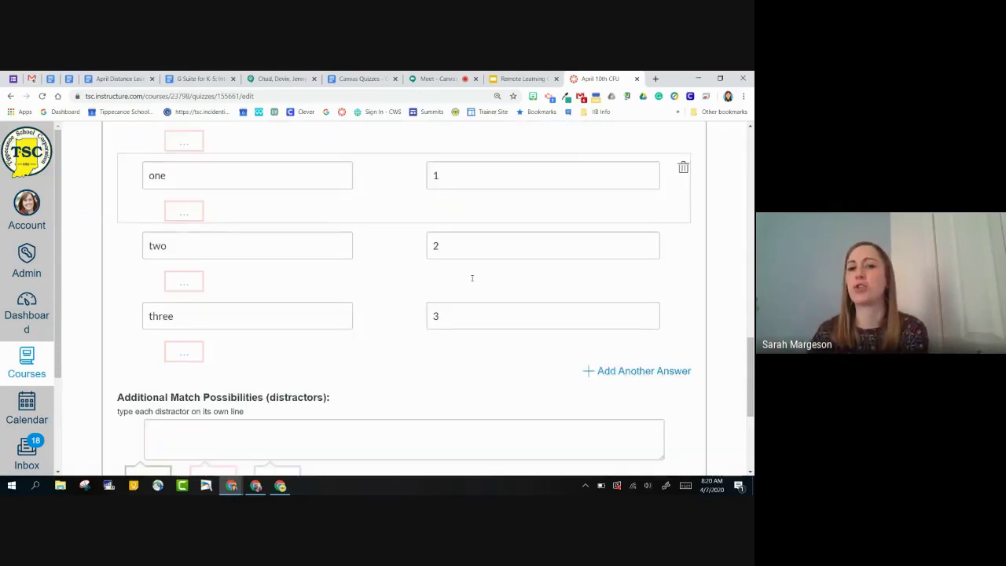
scroll(452, 283, down, 3)
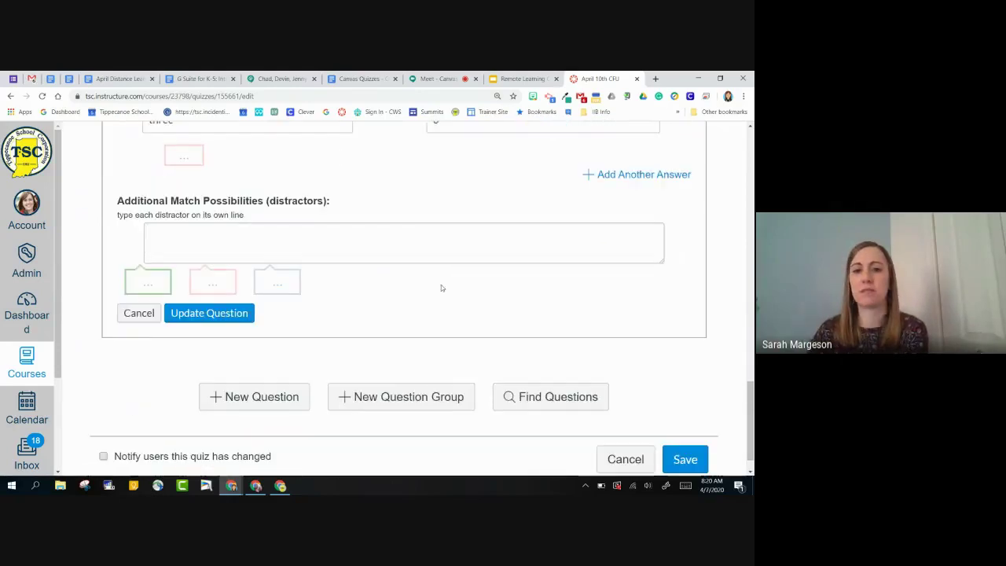
click(230, 322)
Step: Create a new question group that picks 4 questions at 1 point per question, keeping the default group name
scroll(229, 328, up, 1)
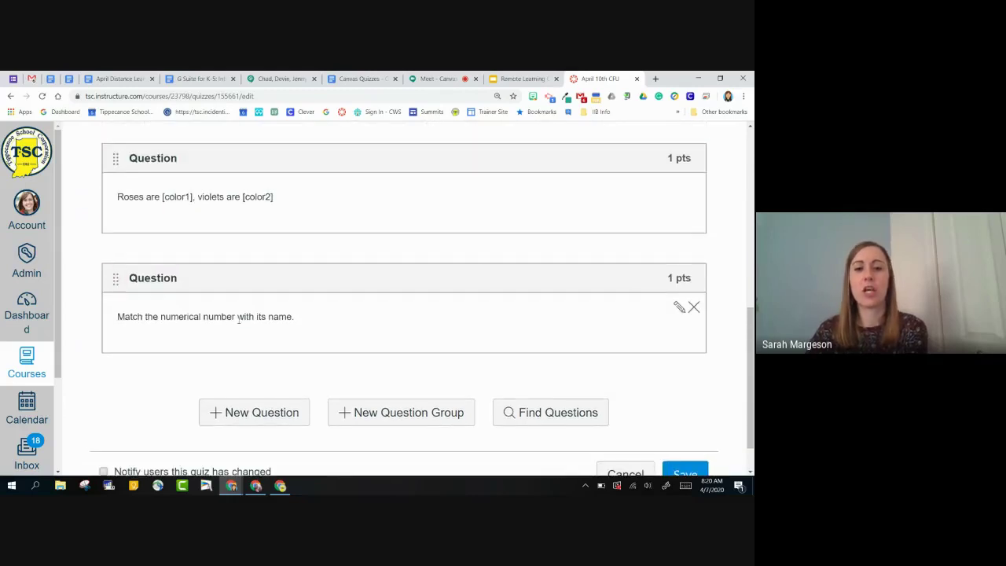
click(406, 414)
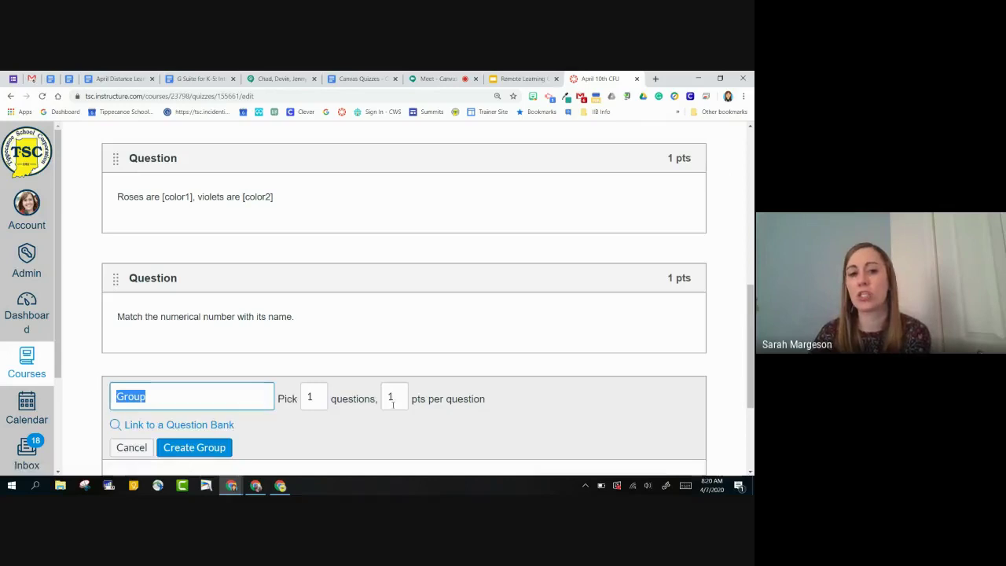
scroll(354, 385, down, 2)
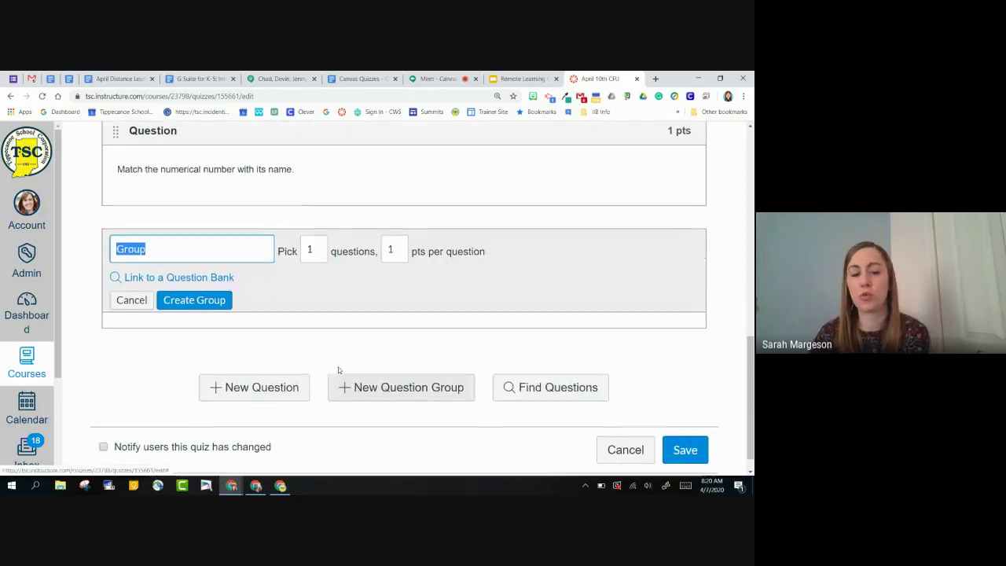
click(319, 248)
double_click(319, 248)
text(4)
key(Tab)
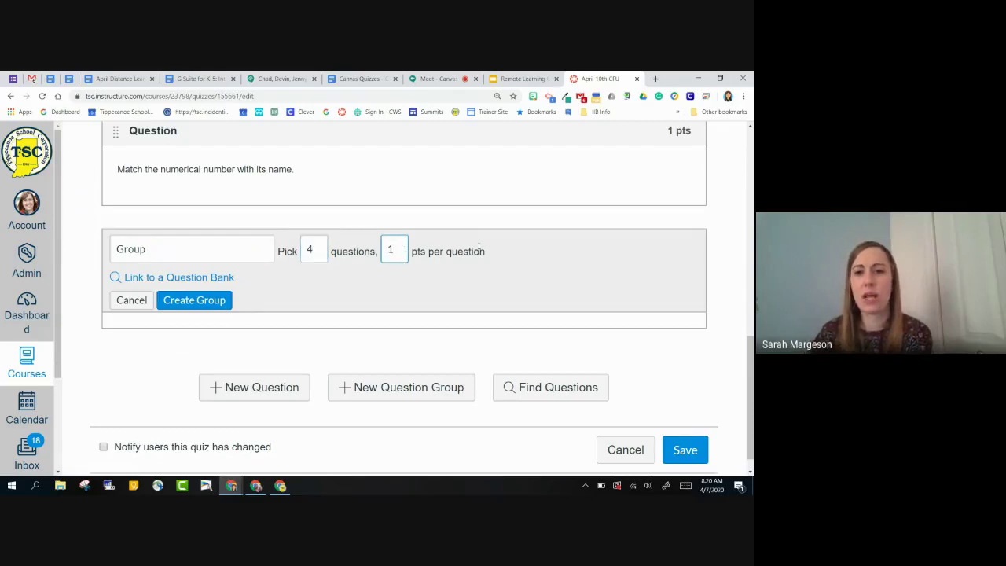
click(478, 248)
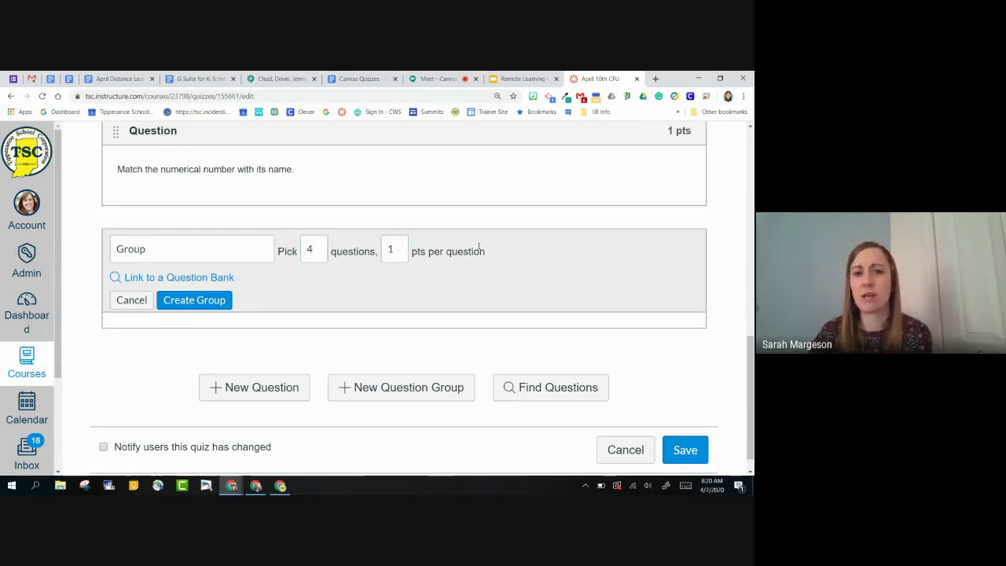
click(198, 303)
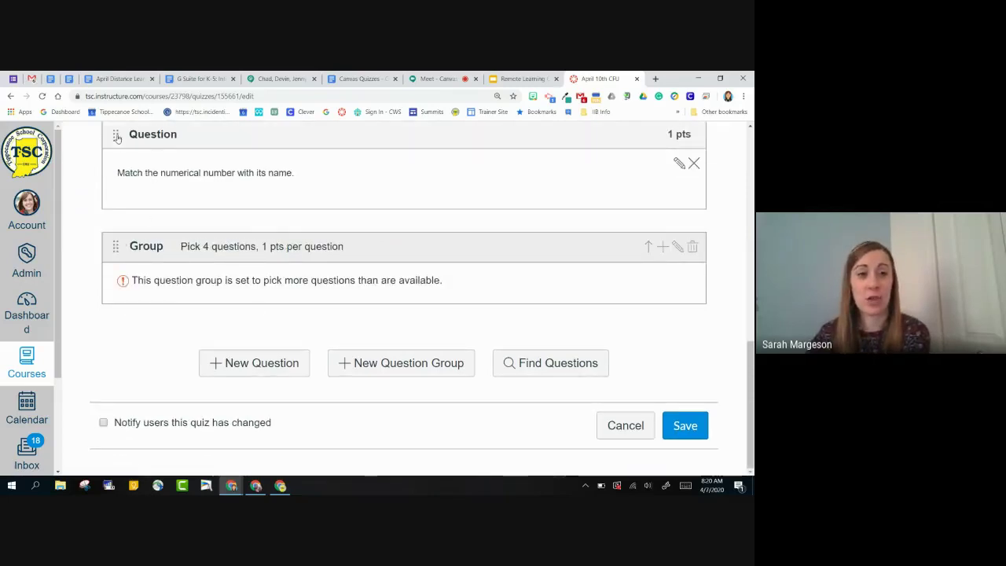
Step: Move all four quiz questions into the new question group
drag(115, 138, 153, 222)
scroll(116, 157, up, 1)
drag(115, 129, 165, 293)
scroll(108, 178, up, 2)
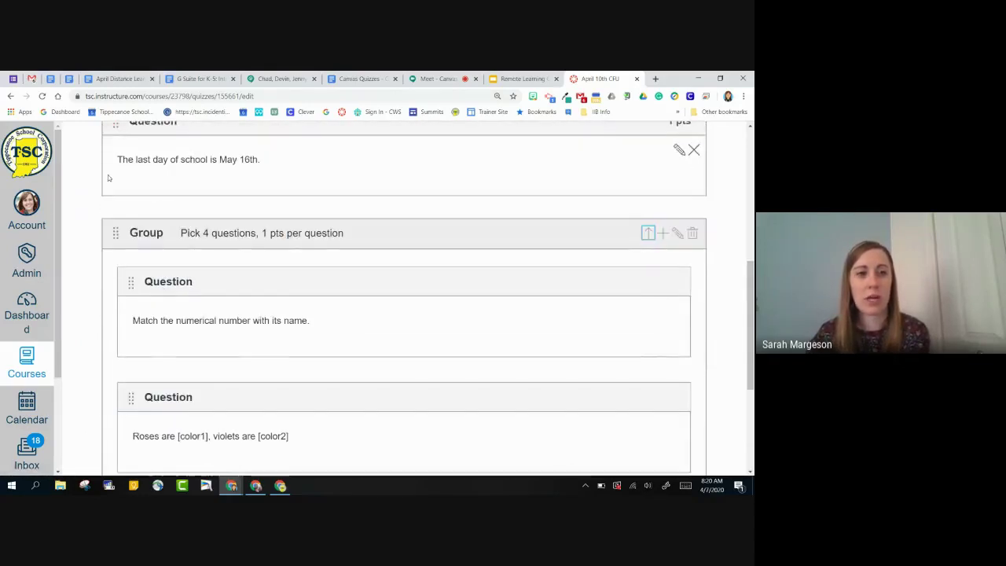
drag(115, 124, 152, 293)
scroll(114, 182, up, 2)
drag(114, 163, 200, 319)
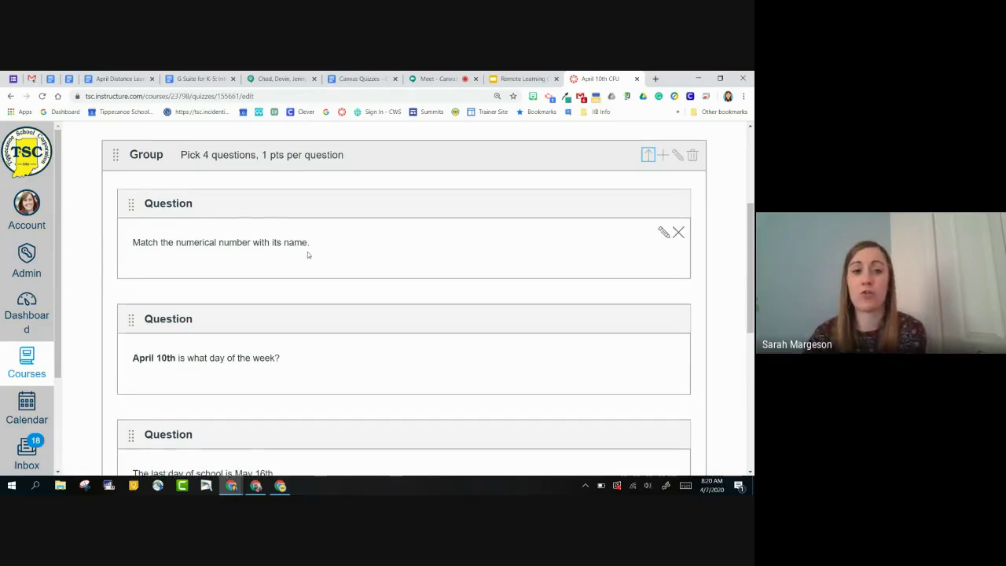
Step: Look over the grouped questions and highlight the group's "Pick 4 questions" setting
scroll(307, 252, down, 3)
scroll(306, 253, up, 3)
scroll(307, 253, up, 2)
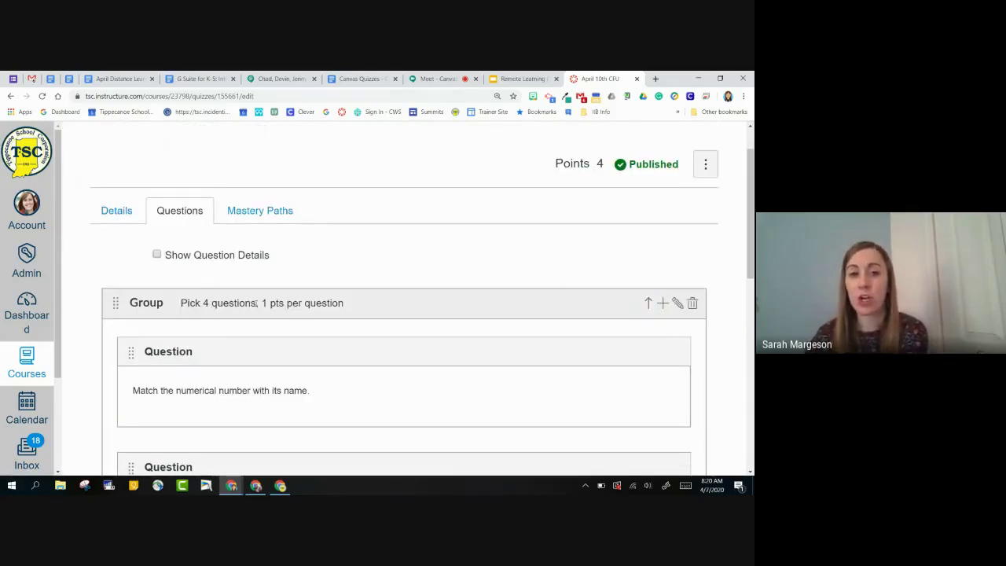
drag(256, 303, 179, 302)
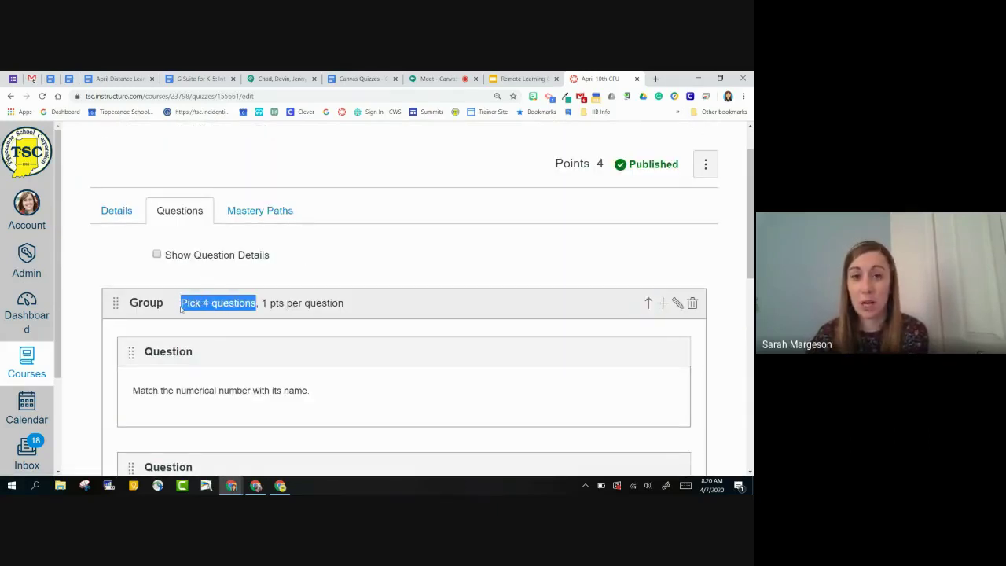
Step: Review the questions in the question group and save the quiz
scroll(177, 322, down, 2)
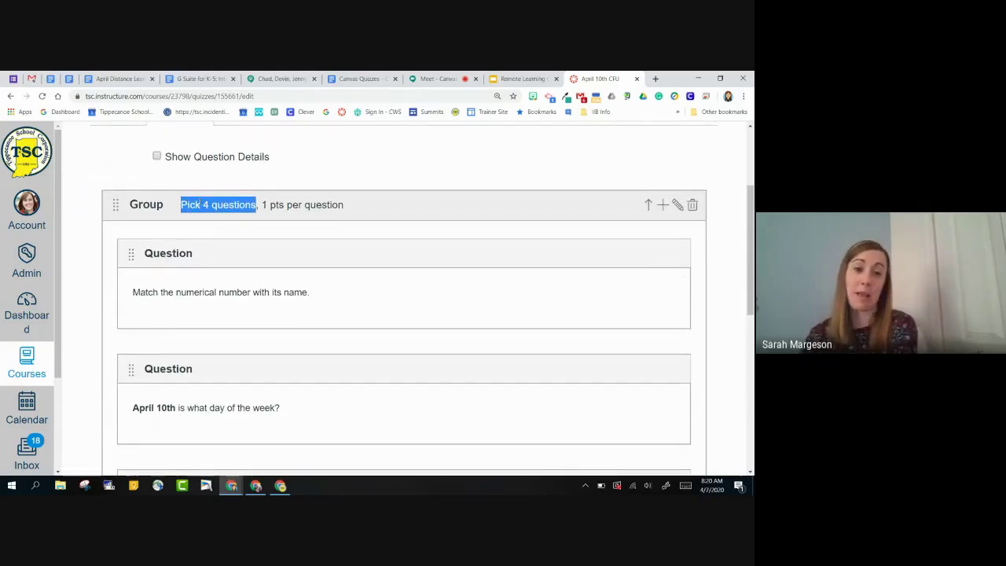
scroll(213, 193, down, 2)
scroll(284, 275, down, 3)
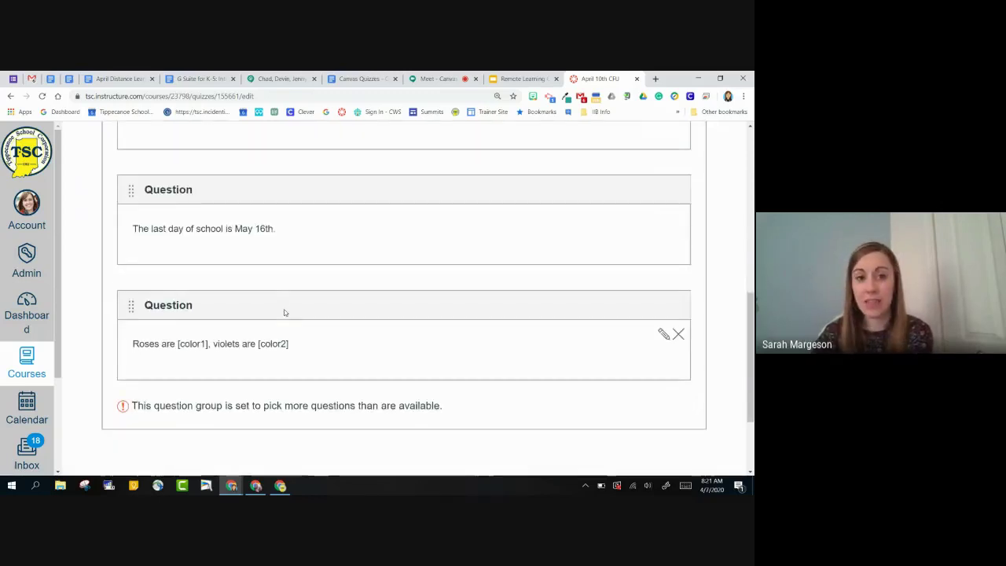
scroll(285, 312, up, 4)
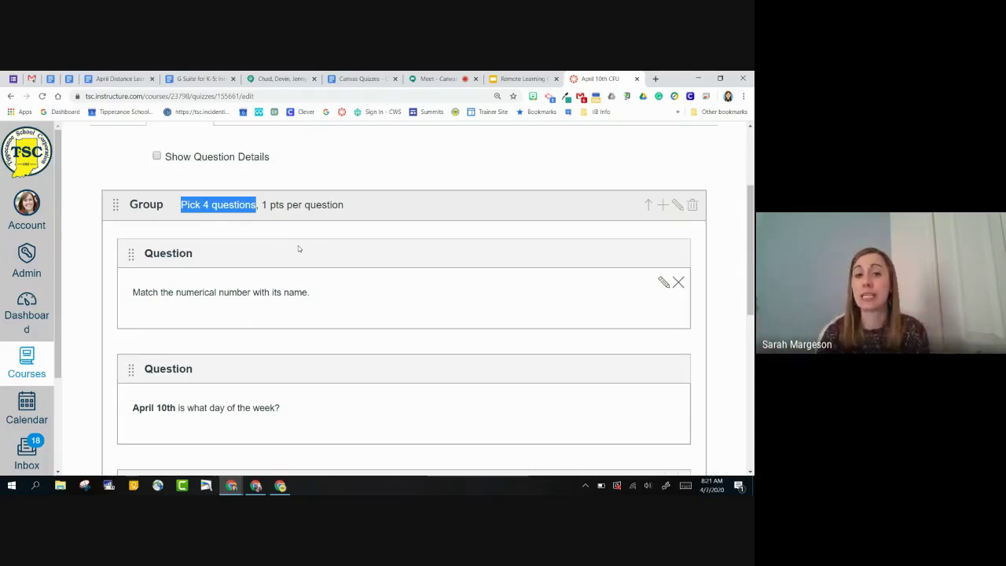
scroll(343, 181, down, 1)
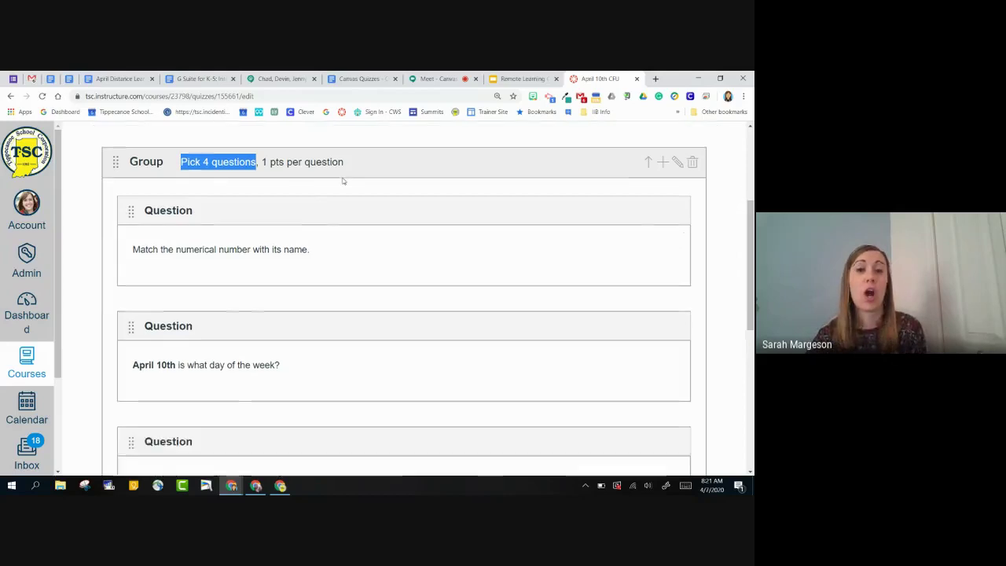
scroll(342, 180, down, 1)
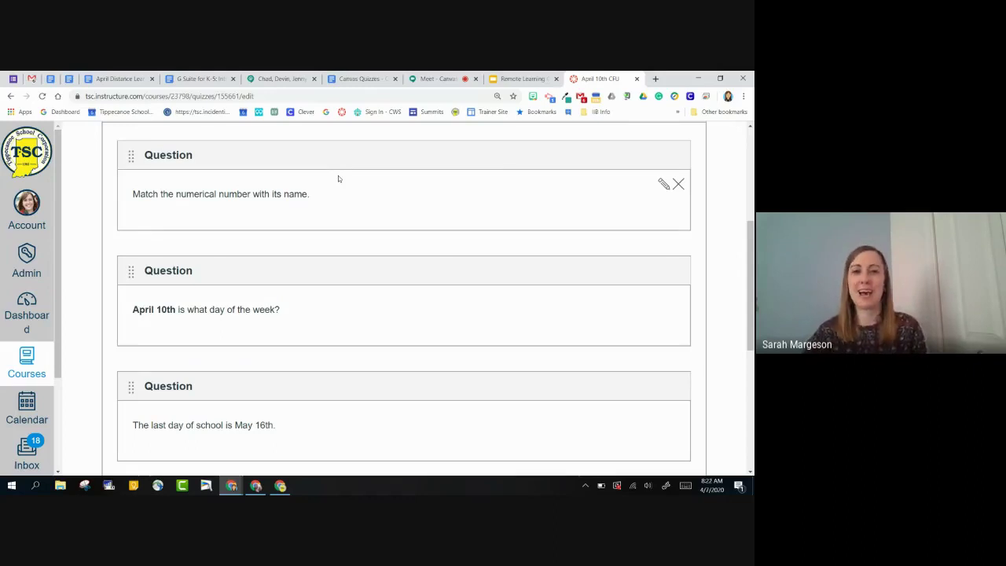
scroll(334, 214, down, 1)
scroll(348, 223, down, 5)
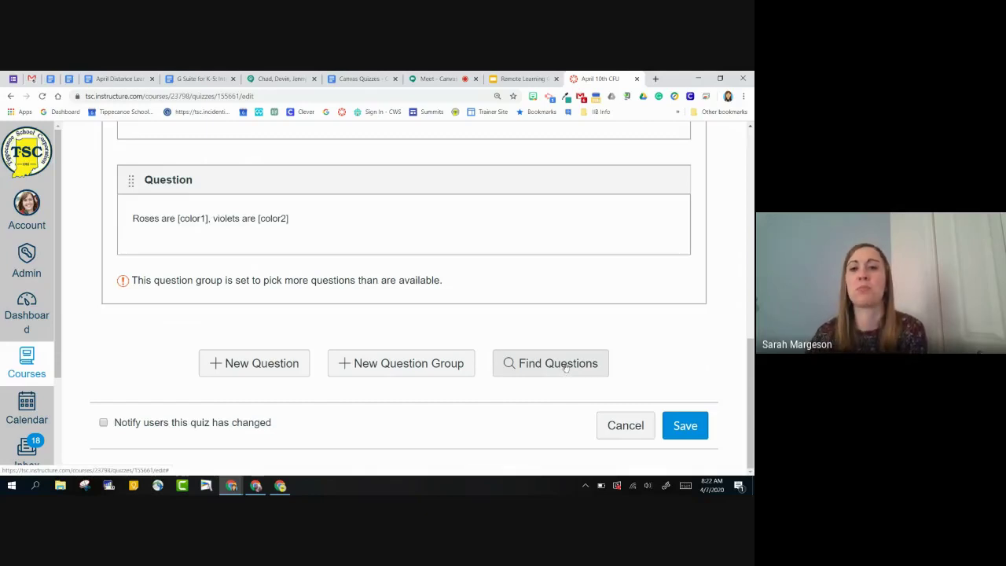
click(692, 426)
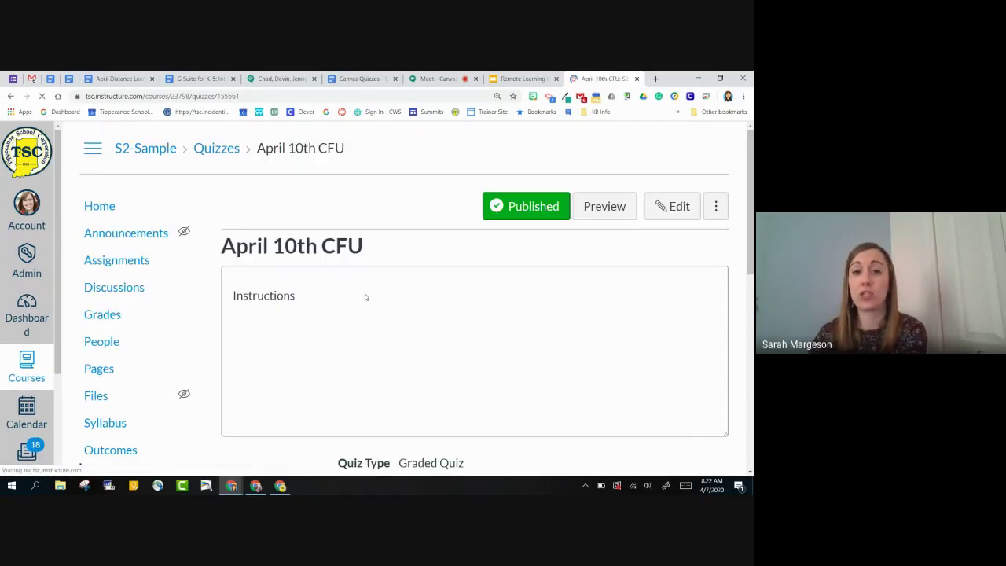
scroll(169, 294, down, 2)
scroll(166, 295, down, 3)
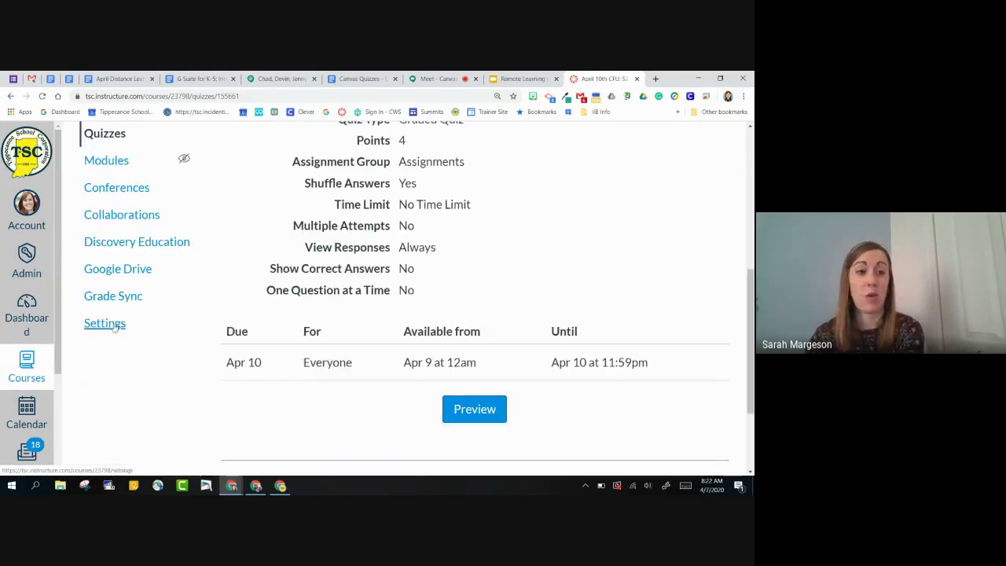
click(109, 327)
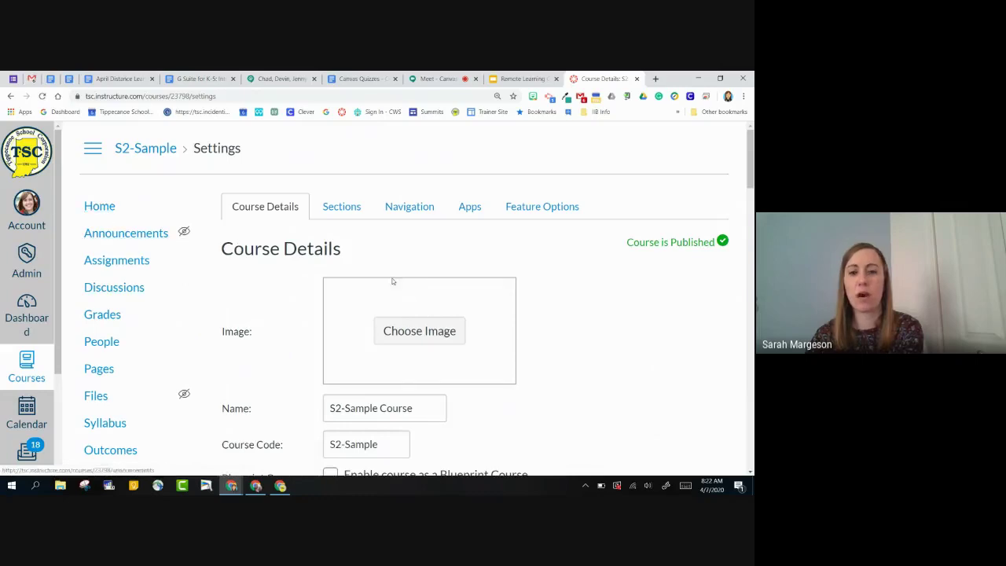
scroll(455, 294, down, 20)
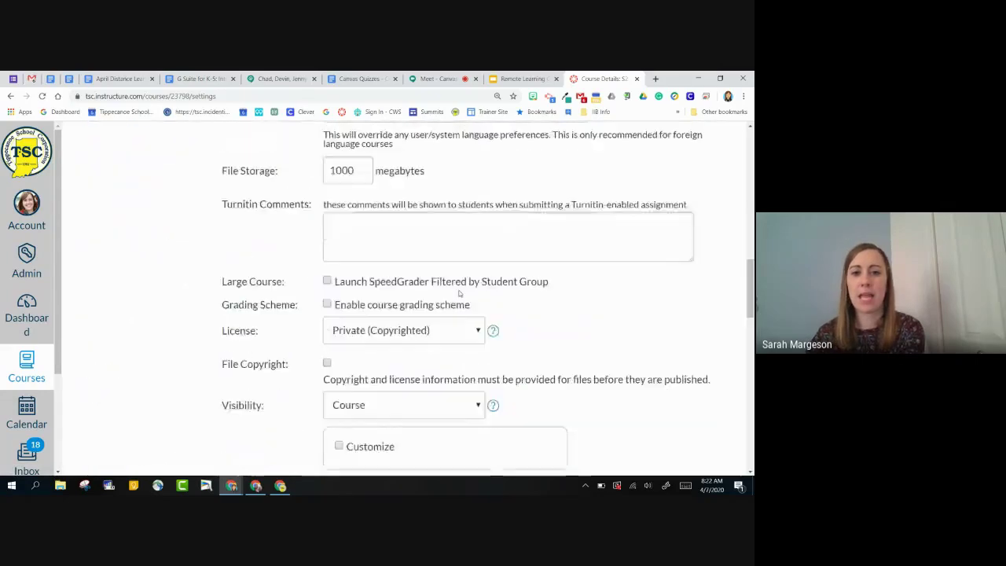
scroll(460, 294, down, 2)
scroll(275, 236, up, 1)
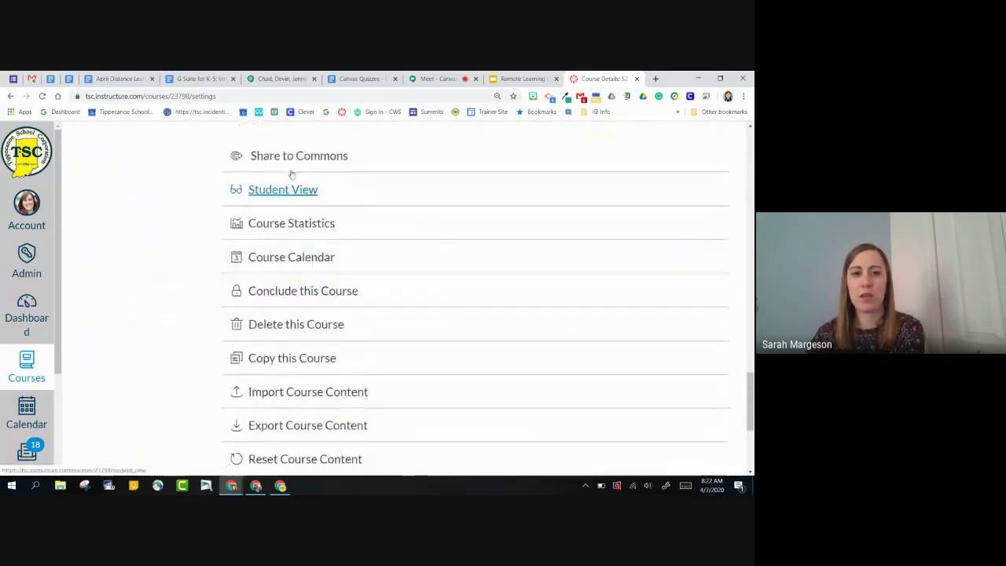
click(291, 192)
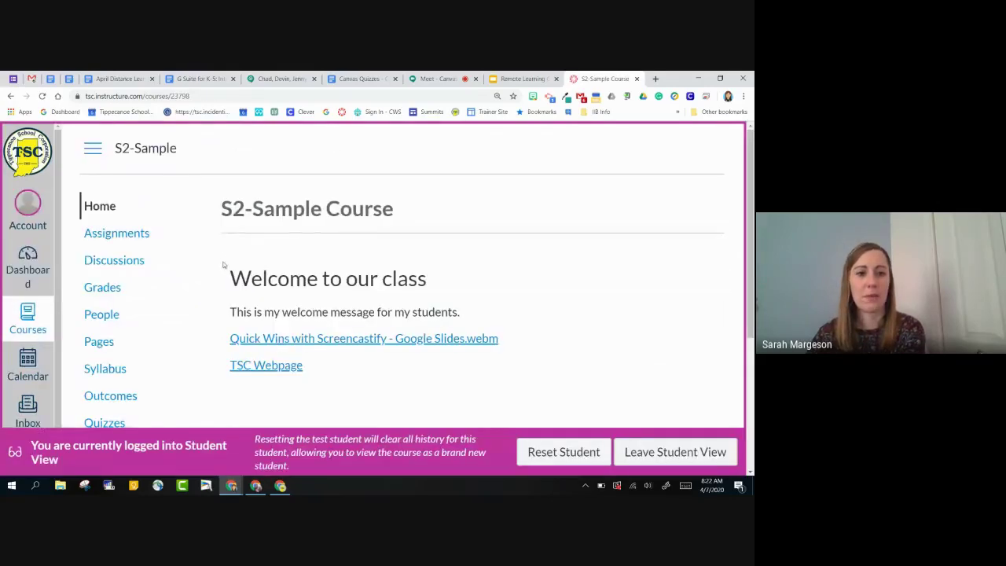
scroll(172, 291, down, 3)
click(658, 458)
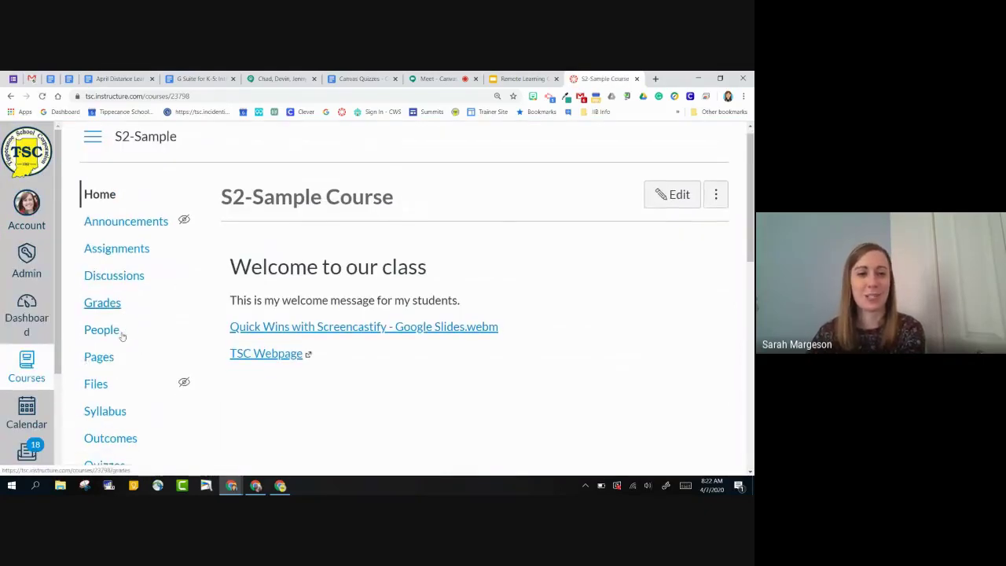
Step: Edit the April 10th CFU quiz so that it is available from Apr 7 at 12am, and save it
scroll(122, 332, down, 3)
click(103, 378)
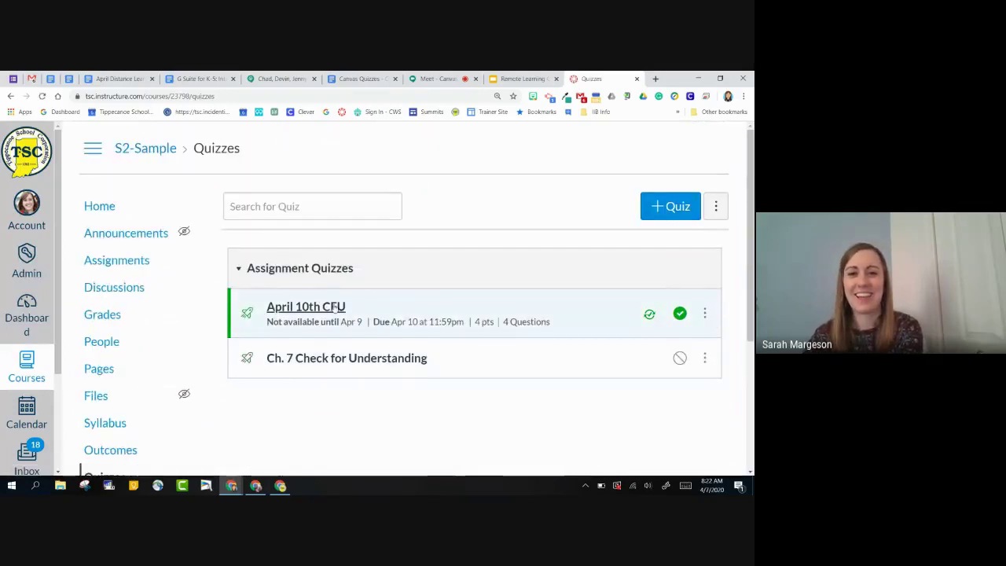
click(341, 299)
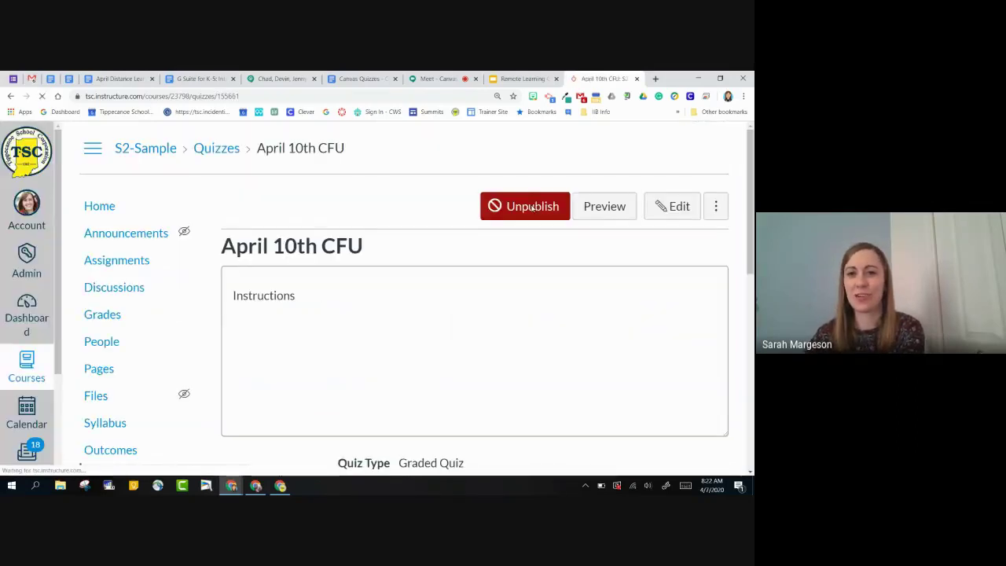
click(671, 207)
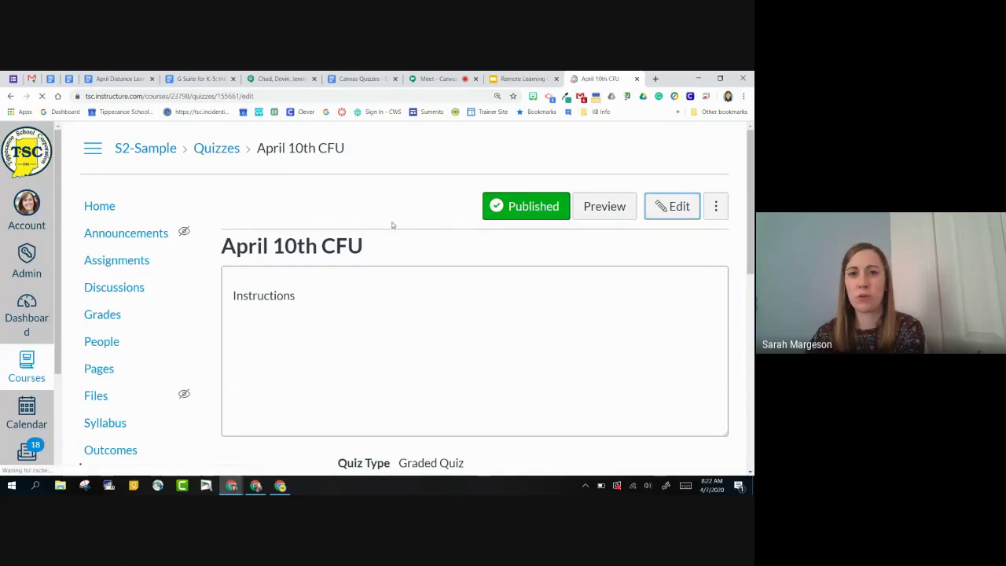
scroll(393, 223, down, 10)
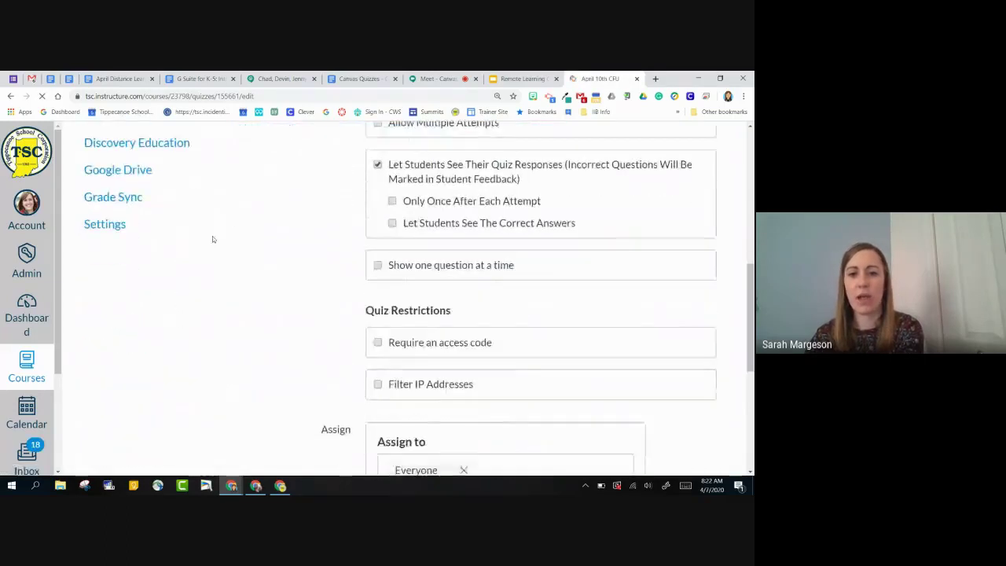
scroll(481, 409, up, 2)
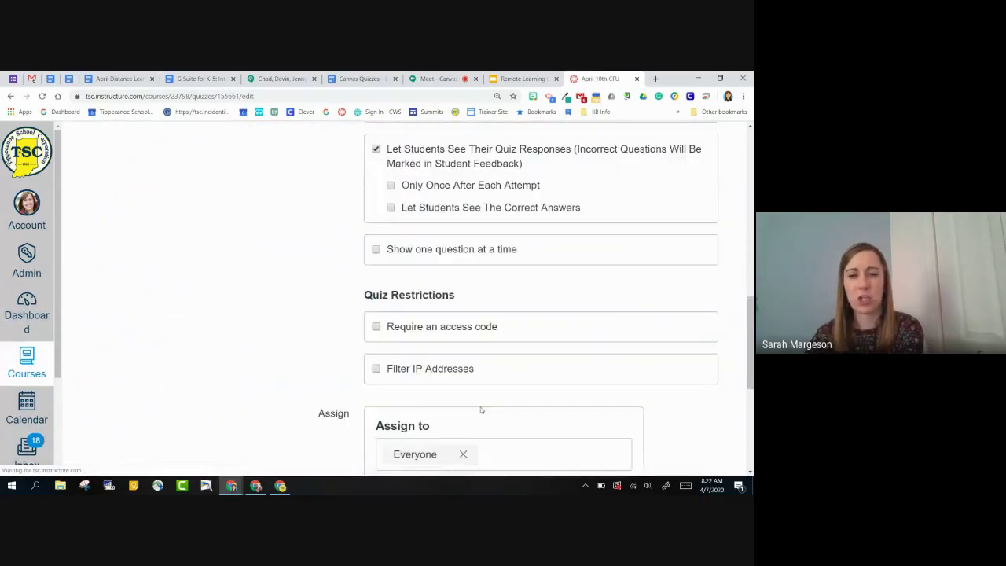
scroll(483, 397, down, 3)
click(482, 293)
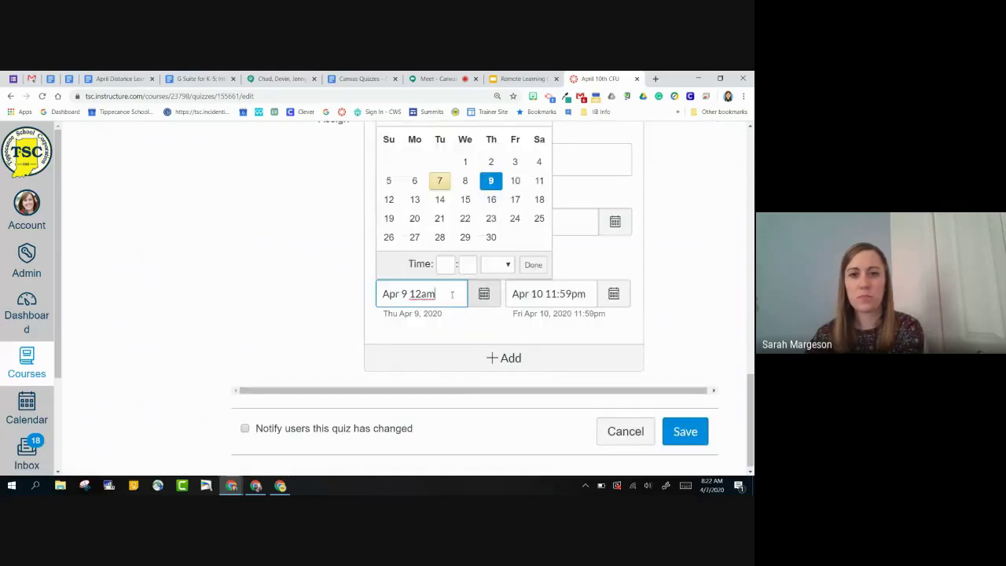
click(439, 181)
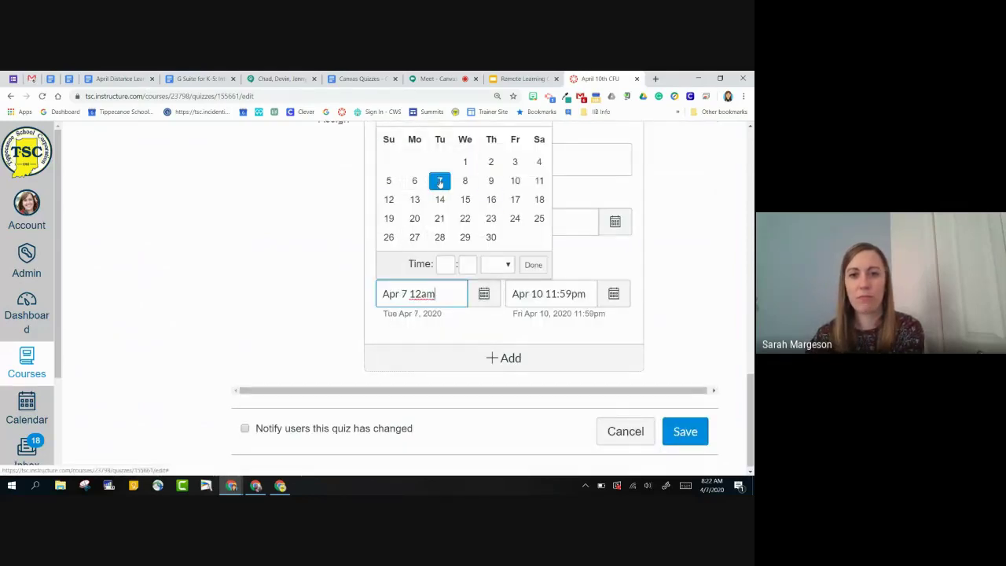
click(674, 433)
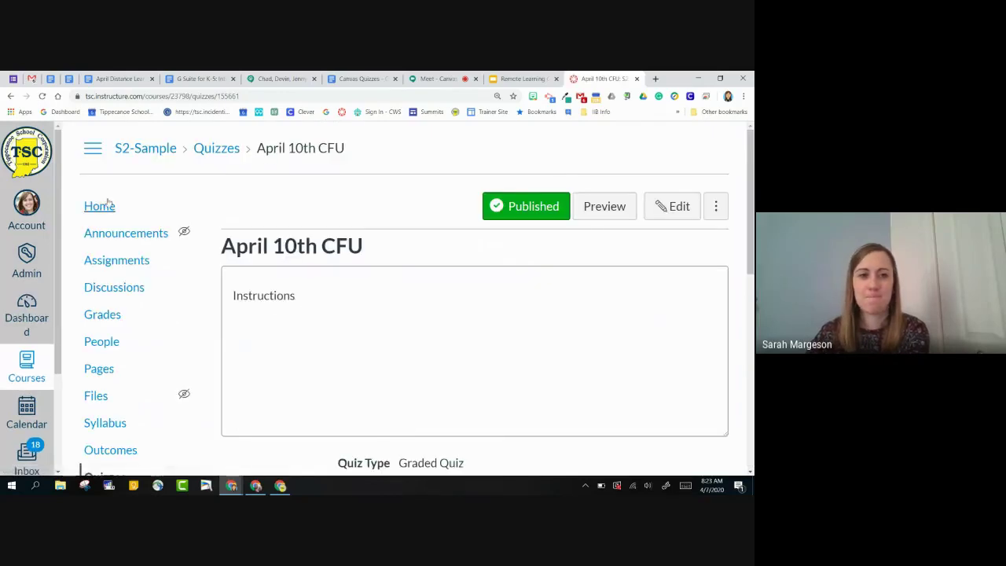
Step: Return to the course home page and enter Student View
click(100, 205)
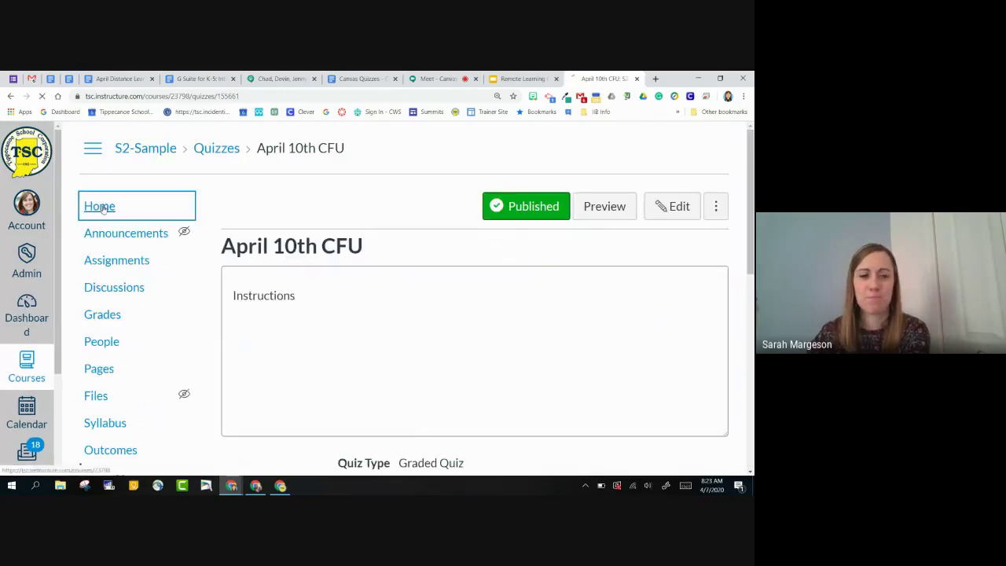
click(92, 151)
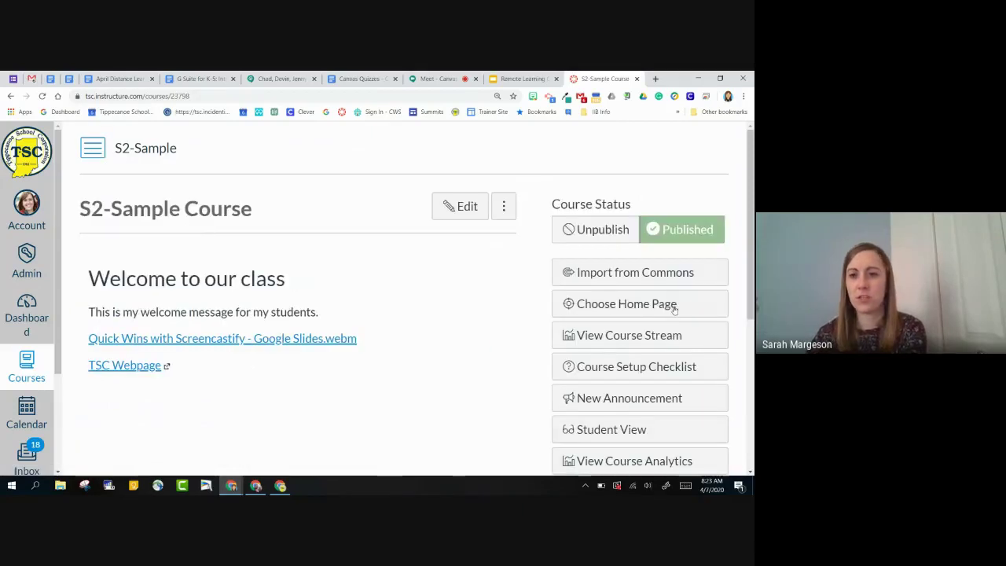
scroll(641, 335, down, 1)
click(613, 382)
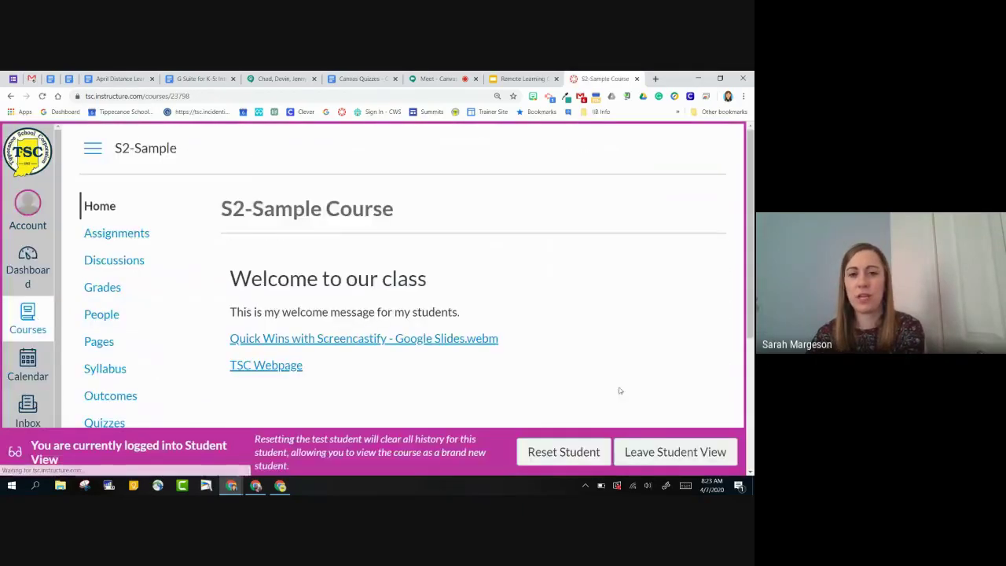
Step: Open the April 10th CFU quiz from the To Do list, highlight its instructions text, and start taking the quiz
scroll(192, 287, down, 6)
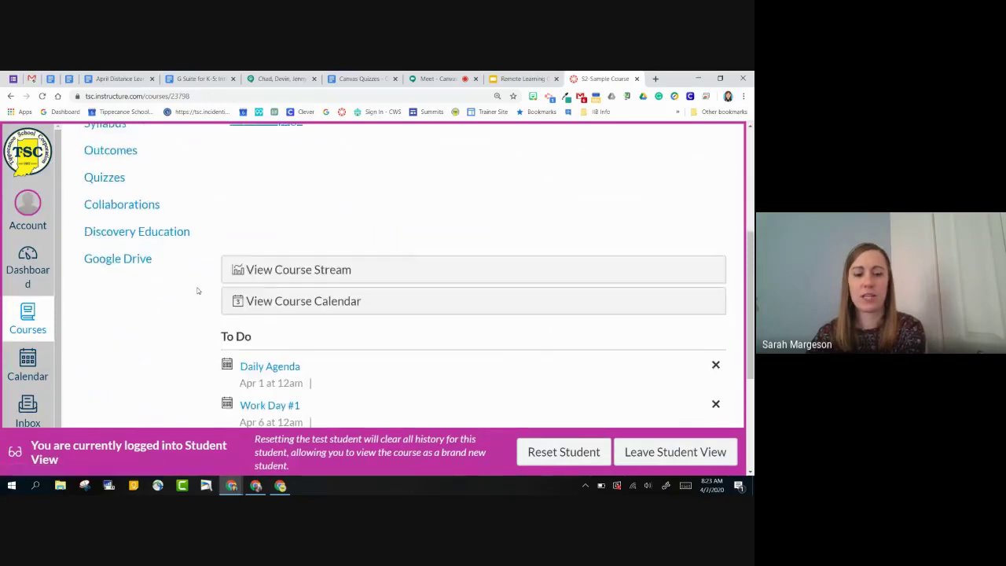
scroll(194, 291, down, 1)
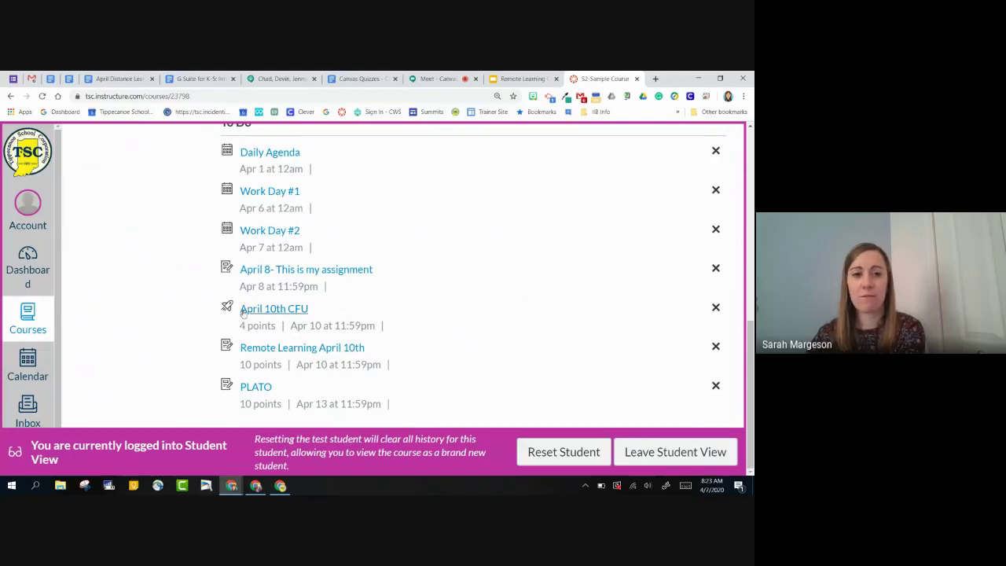
click(279, 311)
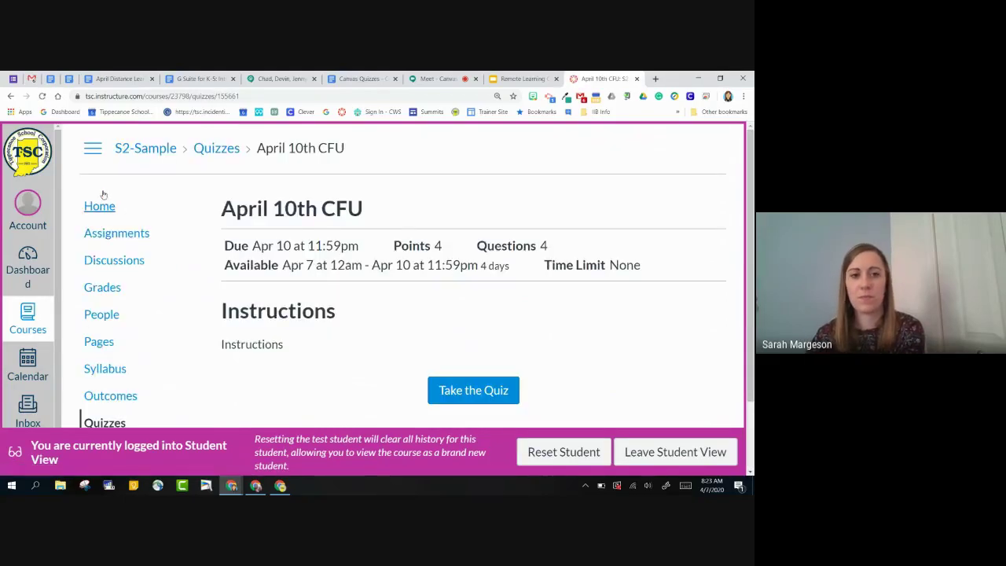
click(93, 148)
scroll(320, 314, down, 1)
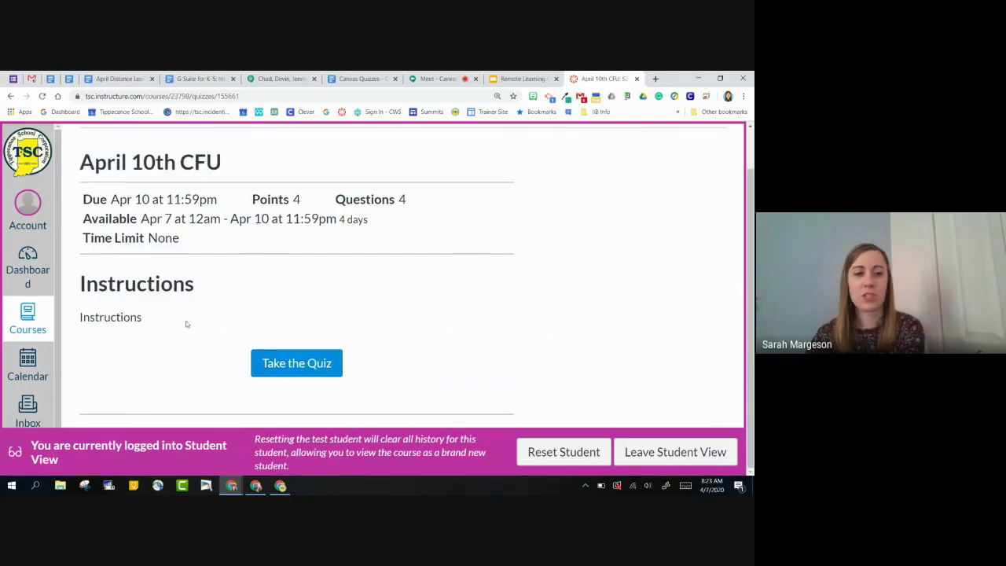
drag(149, 323, 80, 317)
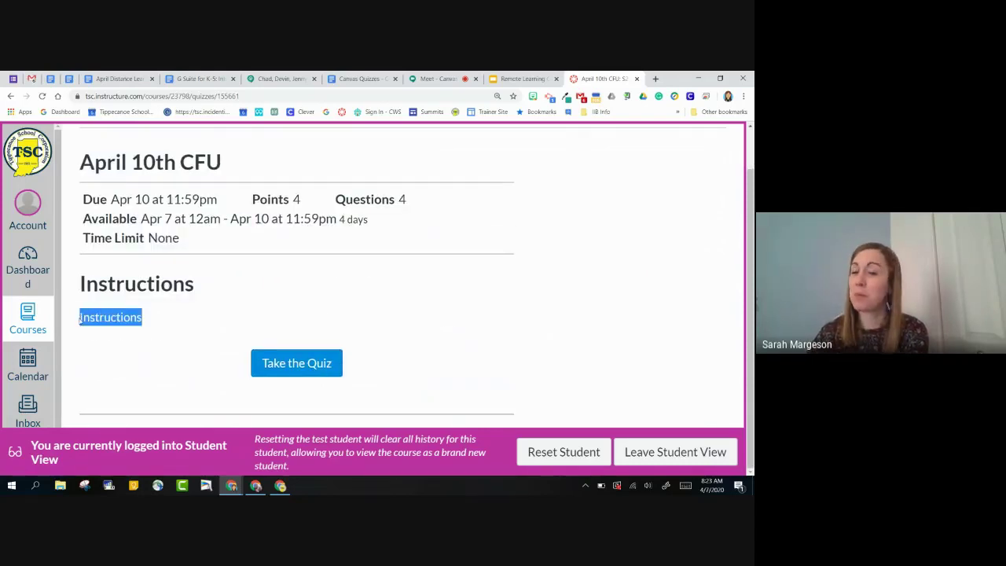
click(288, 366)
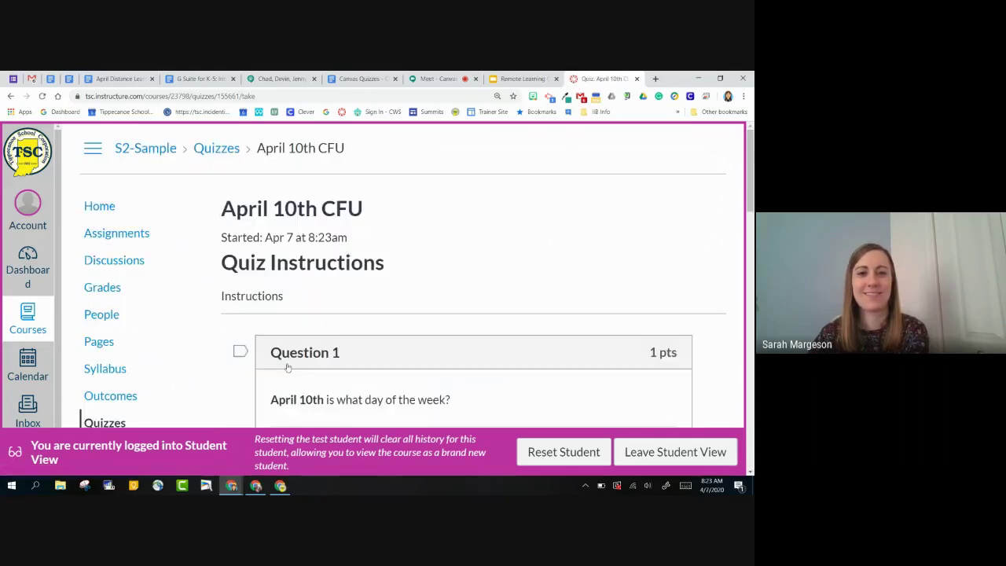
Step: Look over Question 1 without answering it, and fill the blanks of Question 2 with "red" for roses and "blue" for violets
scroll(220, 268, down, 3)
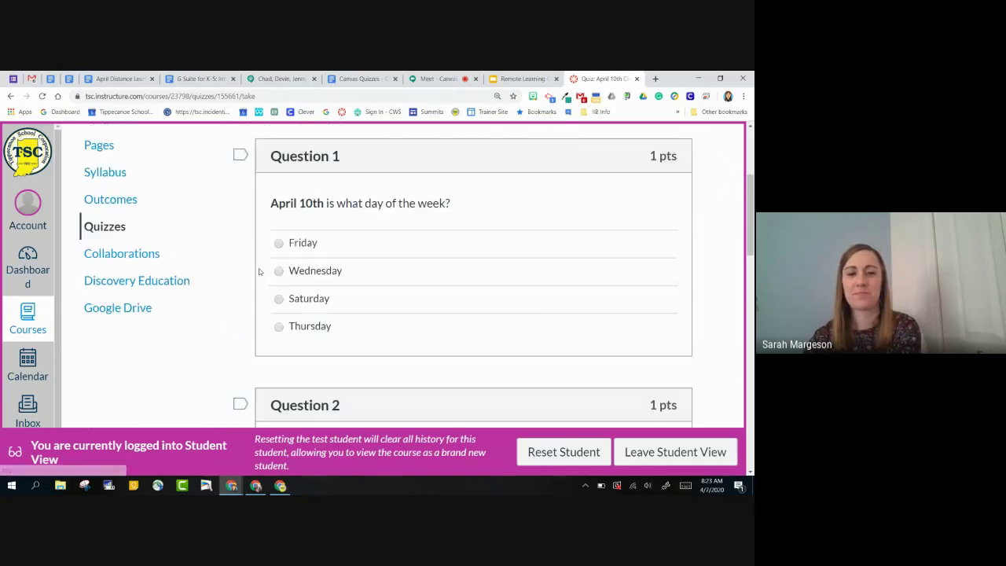
scroll(268, 275, down, 1)
scroll(268, 275, up, 1)
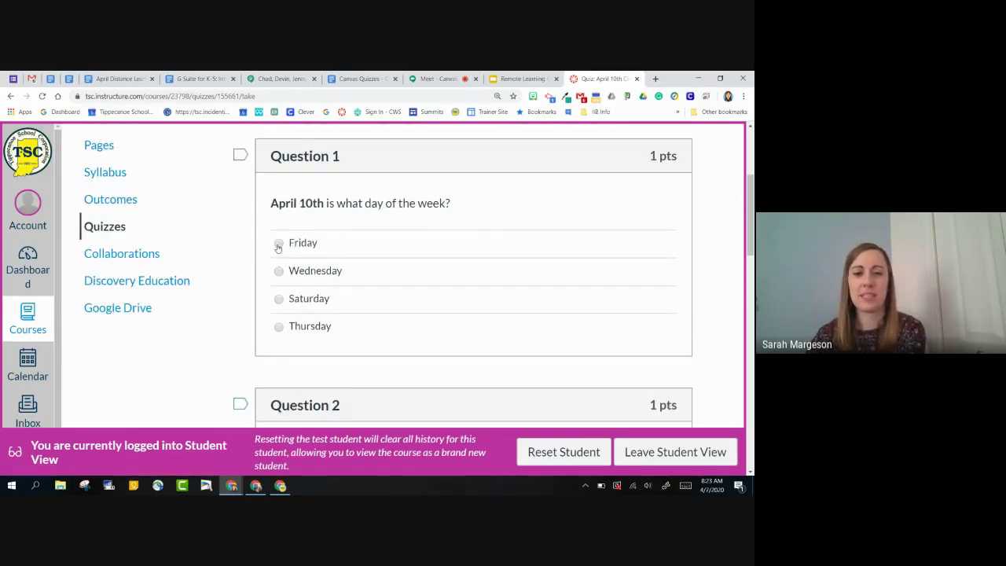
scroll(278, 245, down, 3)
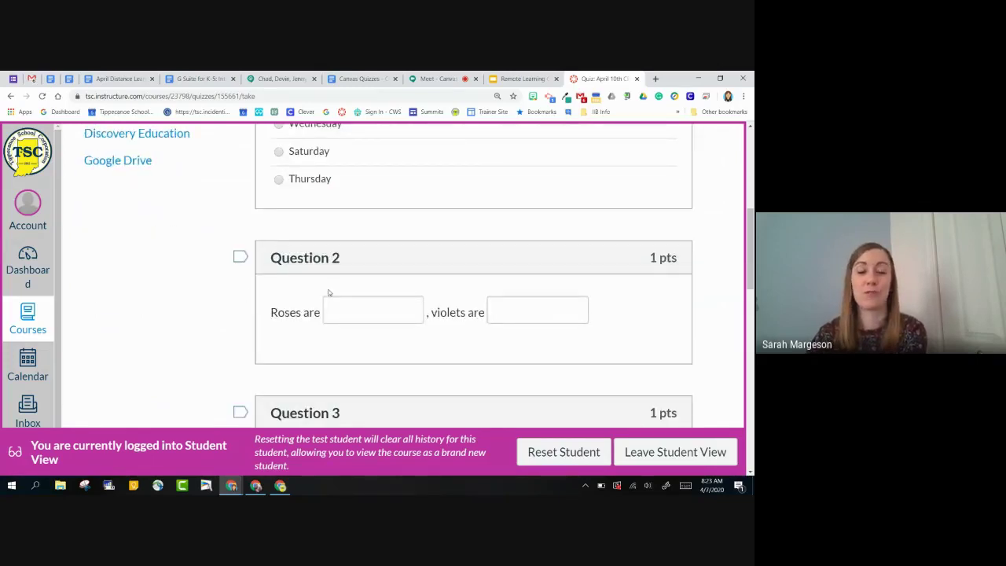
click(350, 309)
text(red)
key(Tab)
text(b)
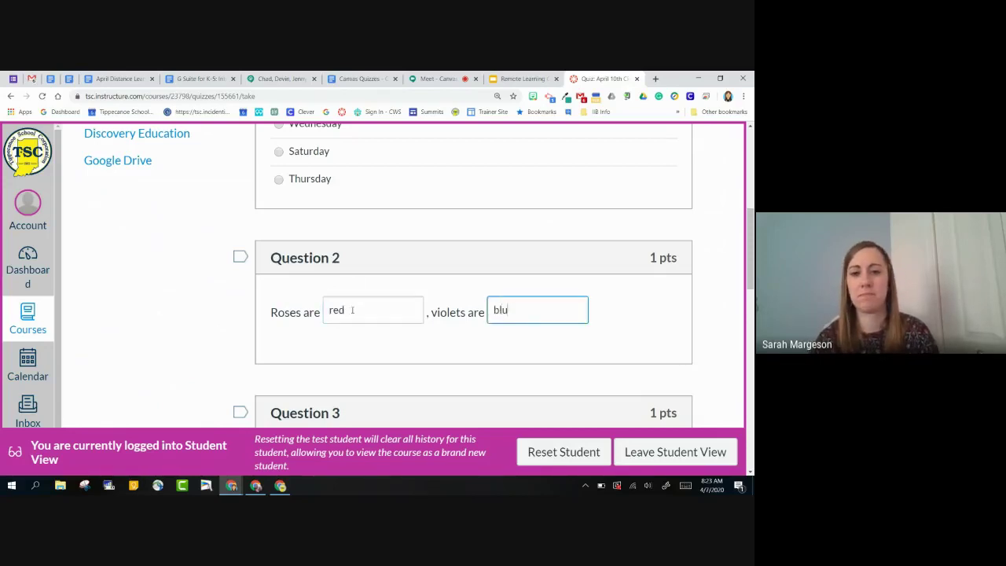
scroll(353, 311, down, 4)
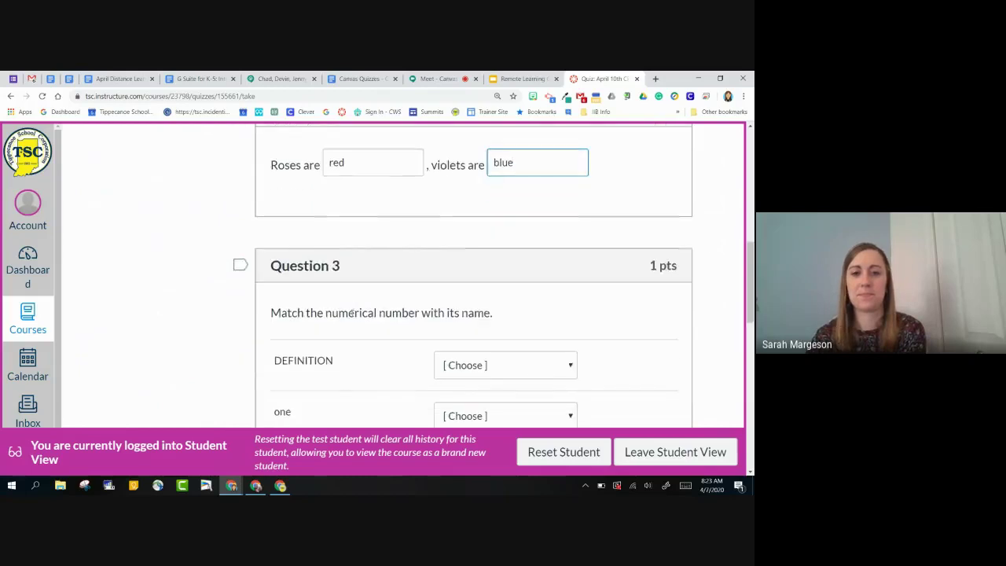
Step: Complete the matching in Question 3: DEFINITION with TERM, one with 1, two with 2, and three with 3
scroll(358, 312, down, 1)
click(474, 170)
click(485, 257)
click(471, 217)
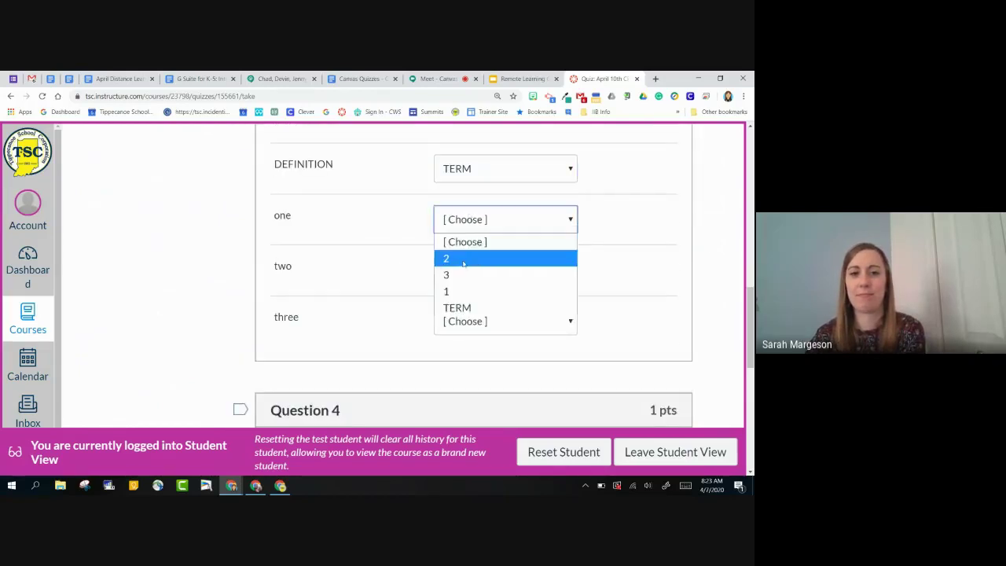
click(464, 290)
click(464, 276)
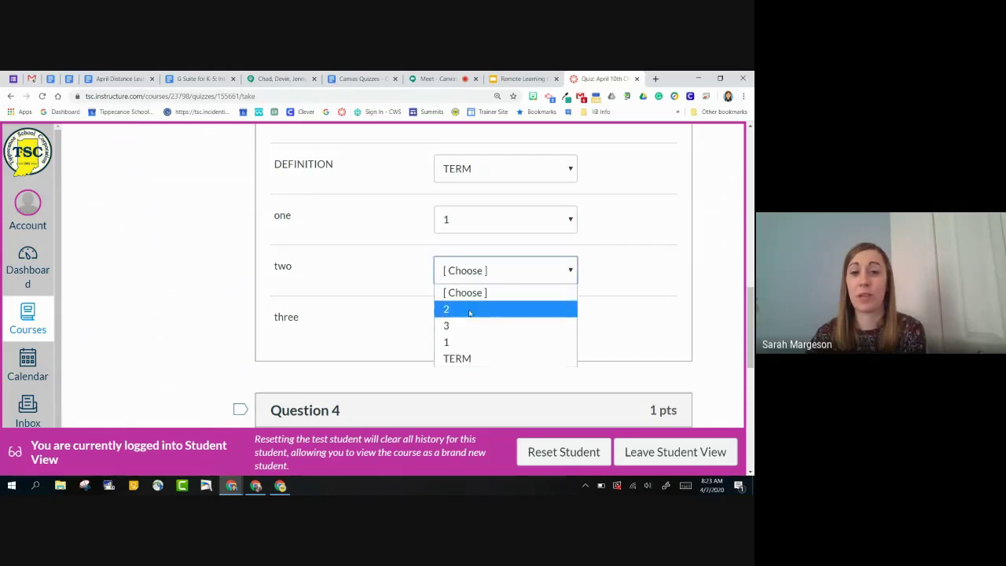
click(469, 309)
click(469, 322)
click(468, 376)
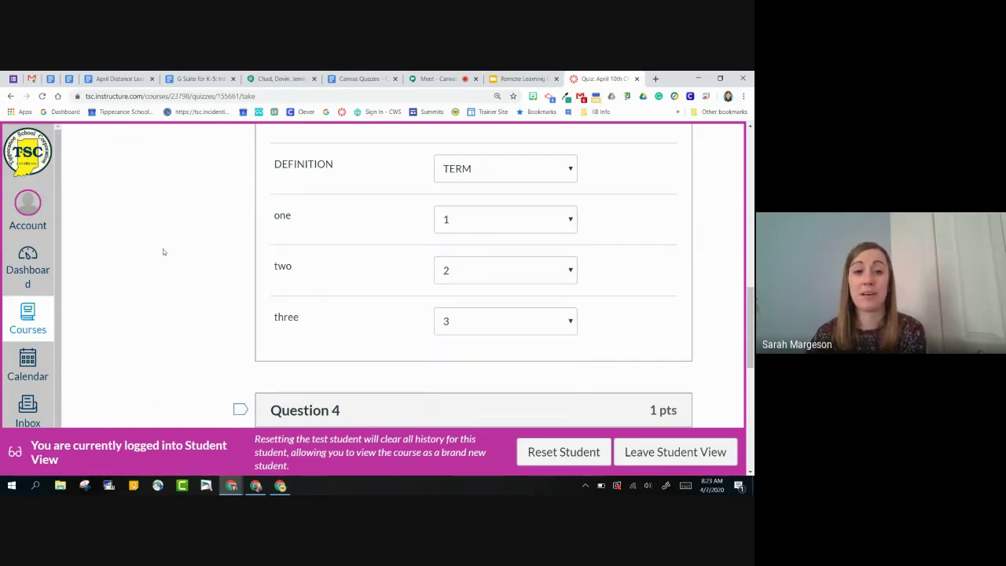
Step: Answer False to Question 4 about the last day of school and submit the quiz
scroll(167, 251, down, 2)
scroll(171, 258, down, 2)
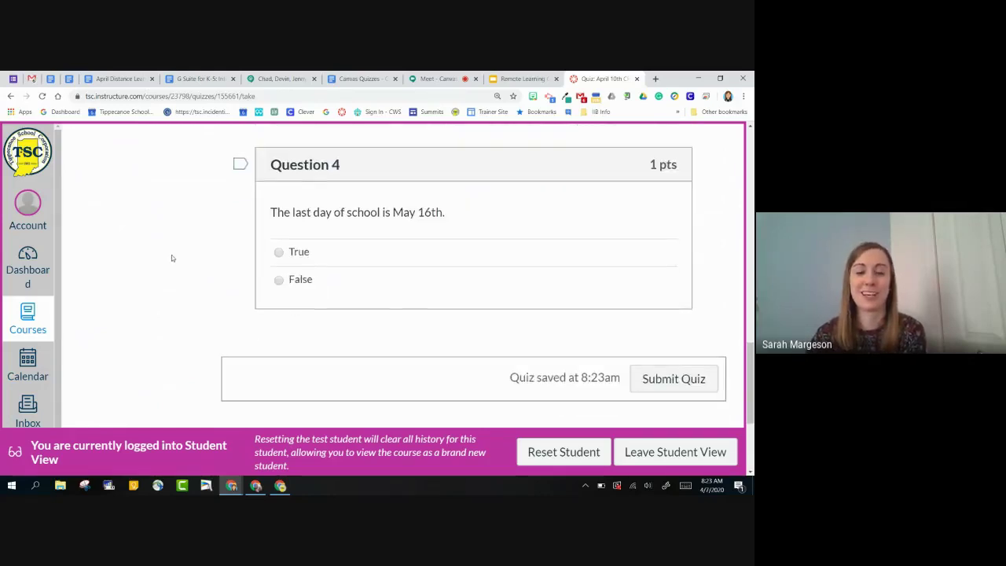
click(278, 283)
scroll(487, 318, down, 2)
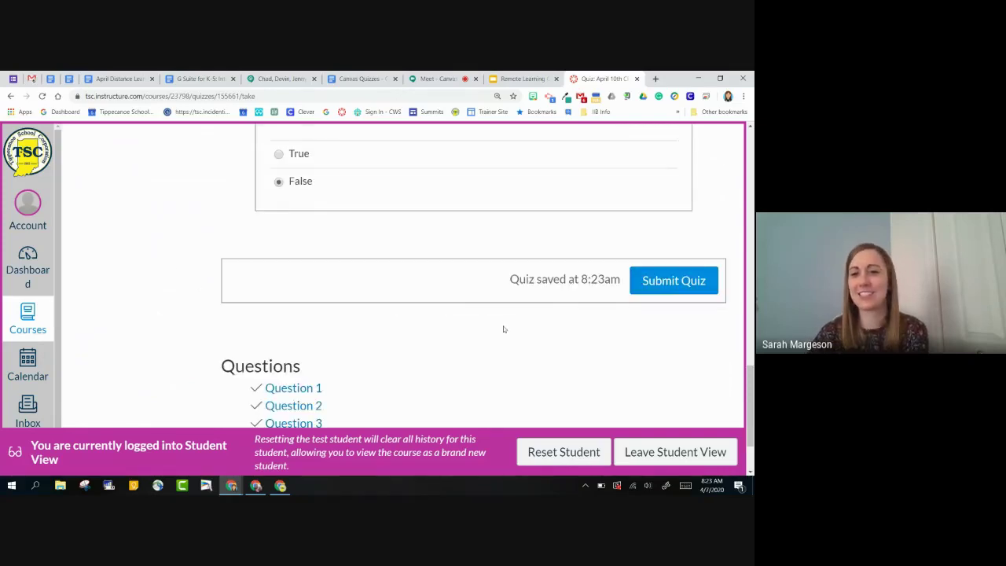
click(660, 286)
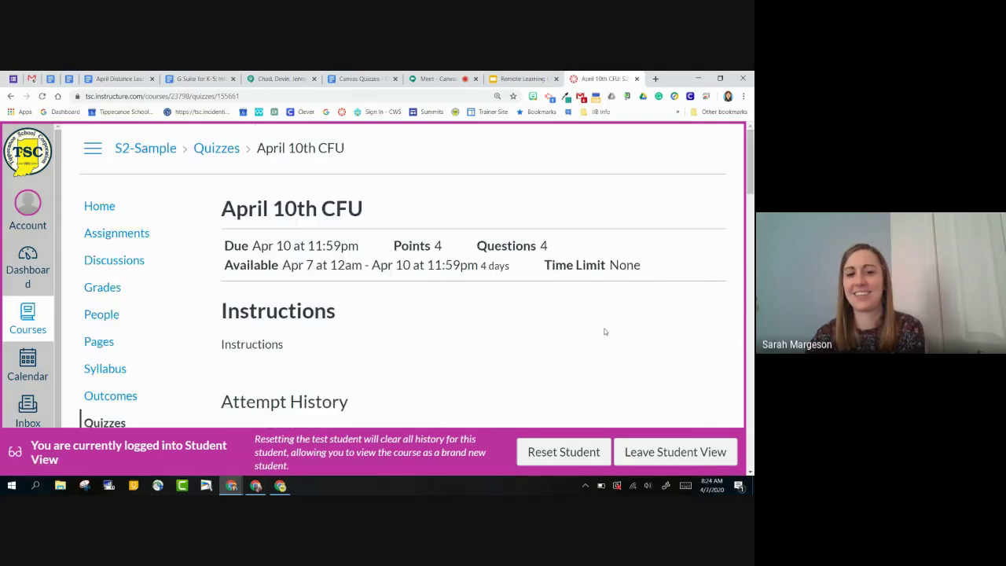
Step: Review the submitted attempt's results, highlighting the score in the attempt history and checking the marked answers to Questions 1 and 2
scroll(613, 323, down, 1)
scroll(606, 331, down, 1)
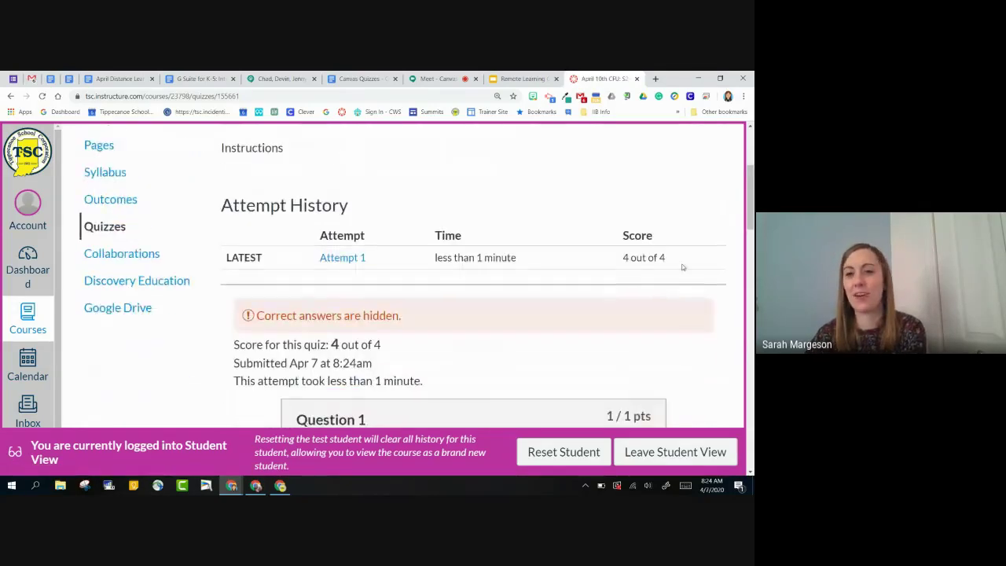
drag(651, 267, 621, 259)
scroll(530, 290, down, 3)
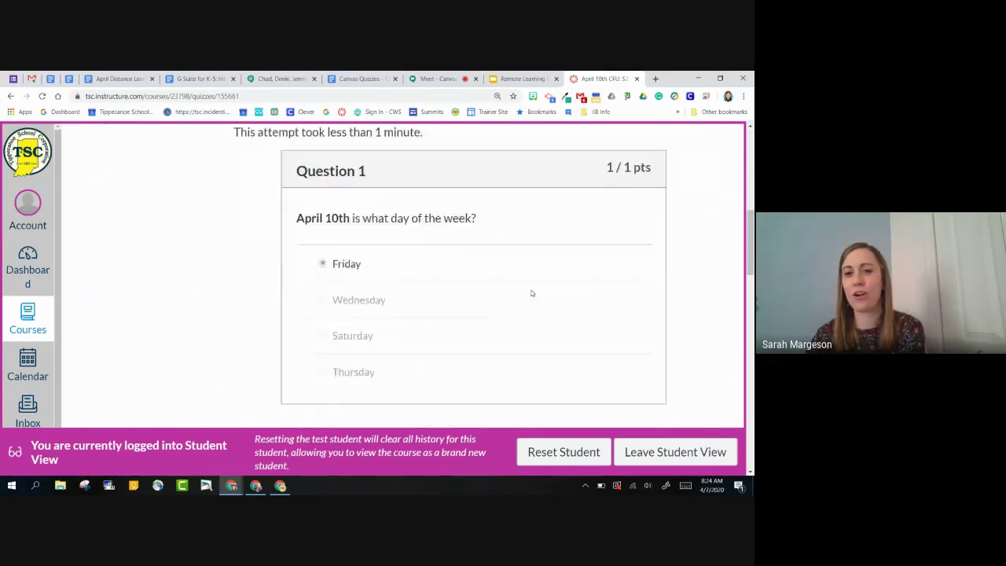
scroll(531, 293, down, 4)
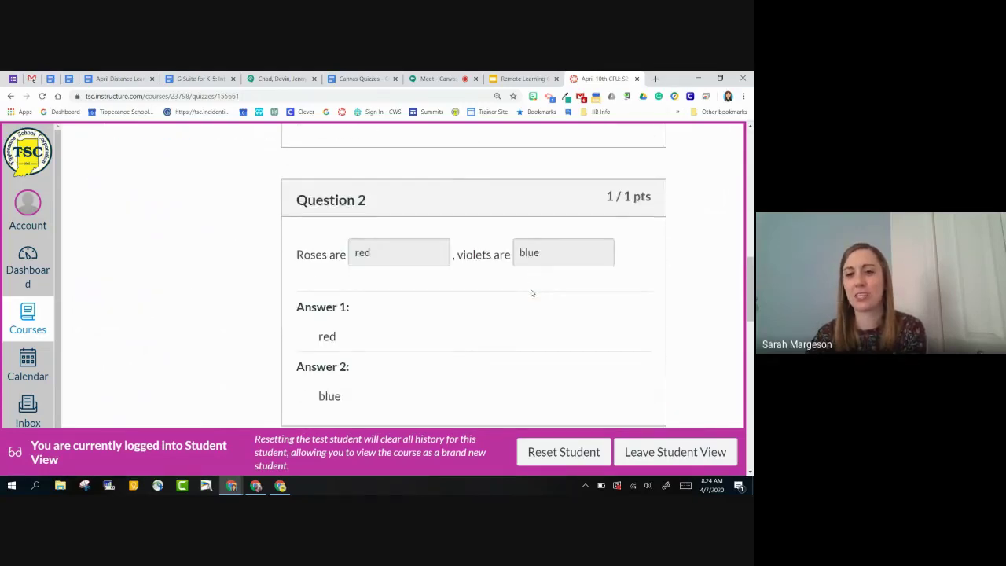
scroll(531, 293, up, 8)
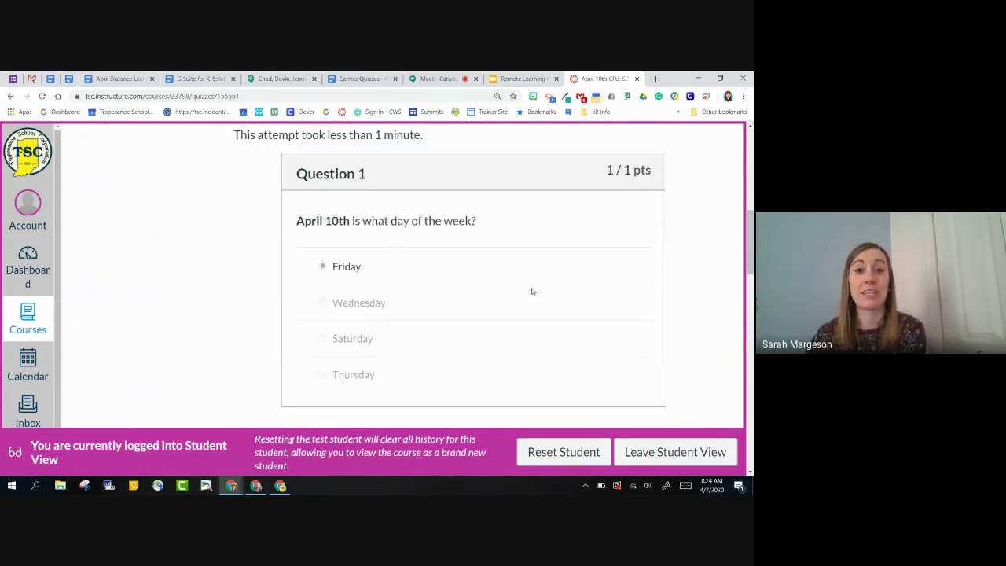
scroll(531, 292, up, 2)
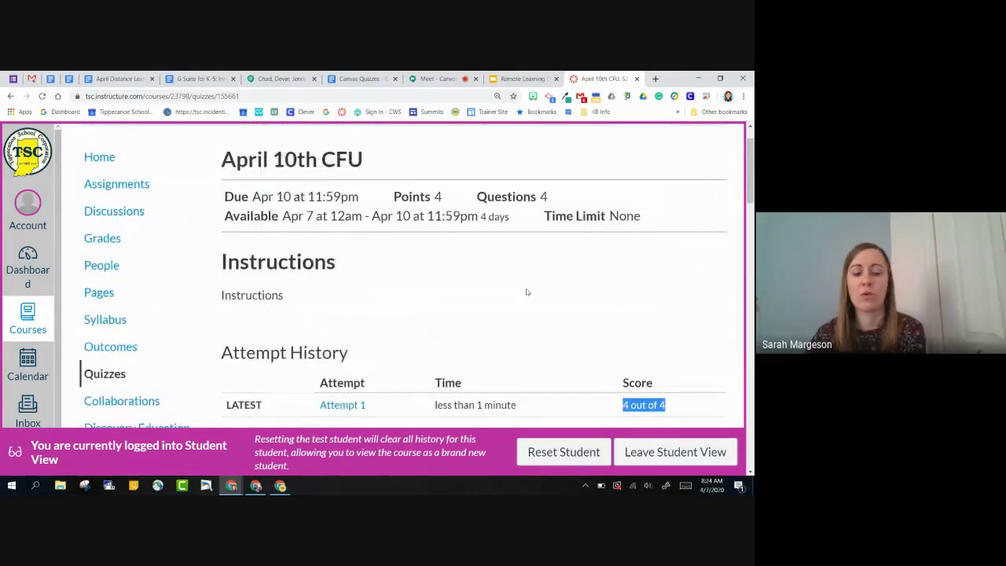
Step: Leave Student View and switch to the Google Meet call
click(715, 447)
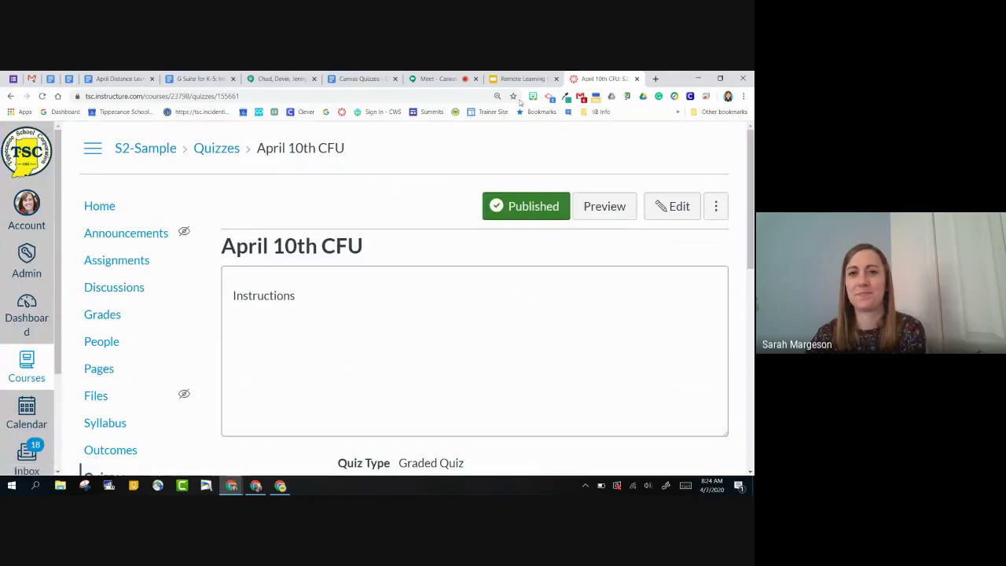
click(436, 79)
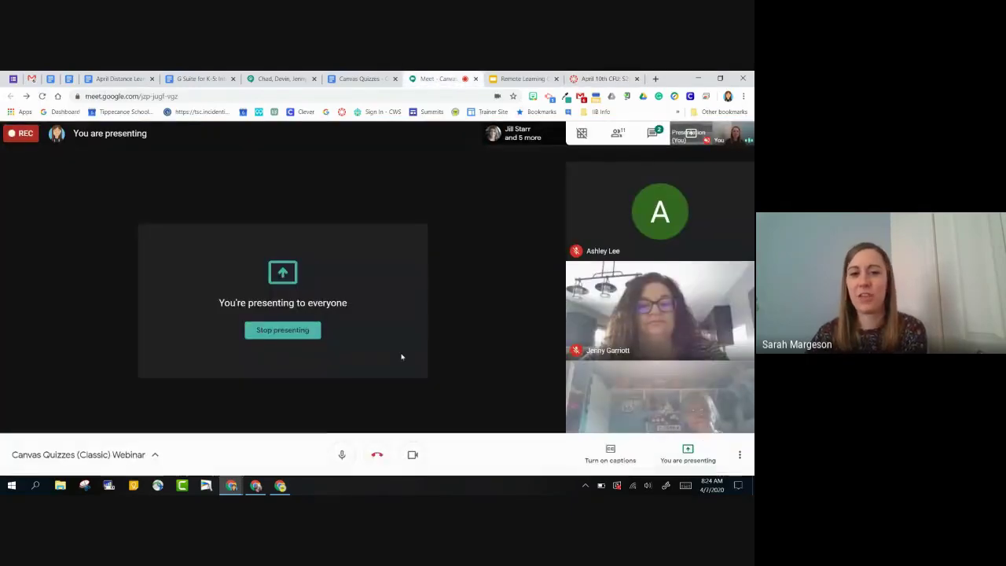